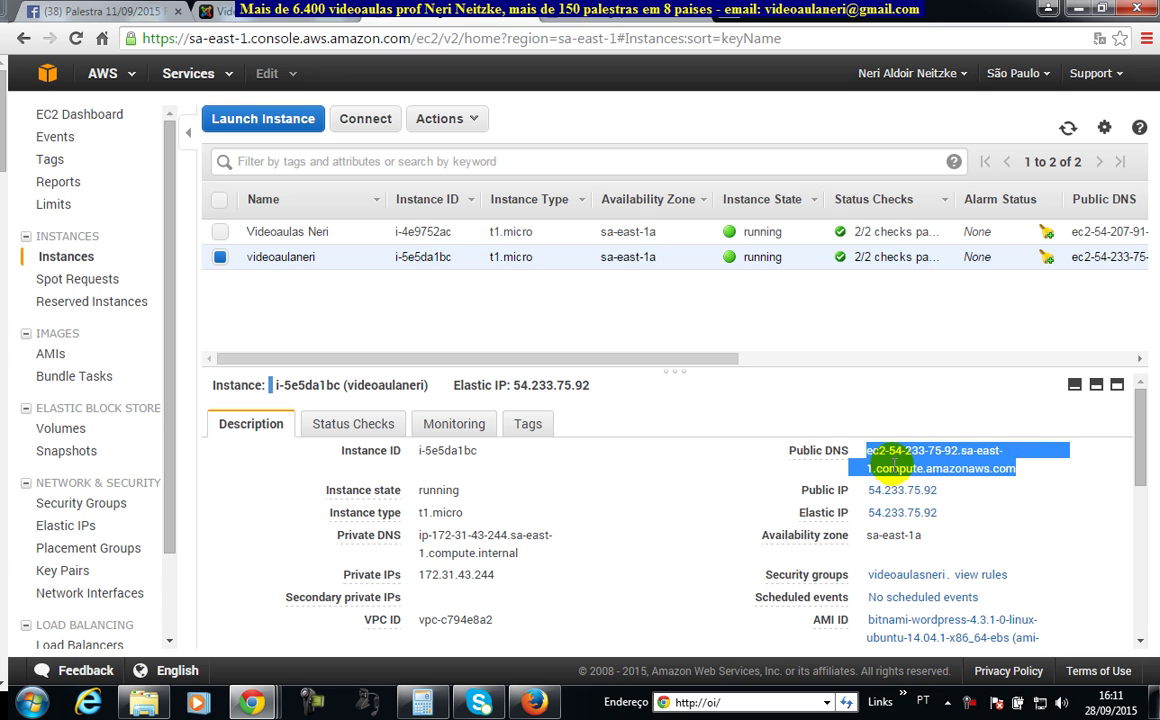
Open PuTTY and load videoaulaneri.ppk from C:\amazon as the SSH authentication private key file.
click(30, 706)
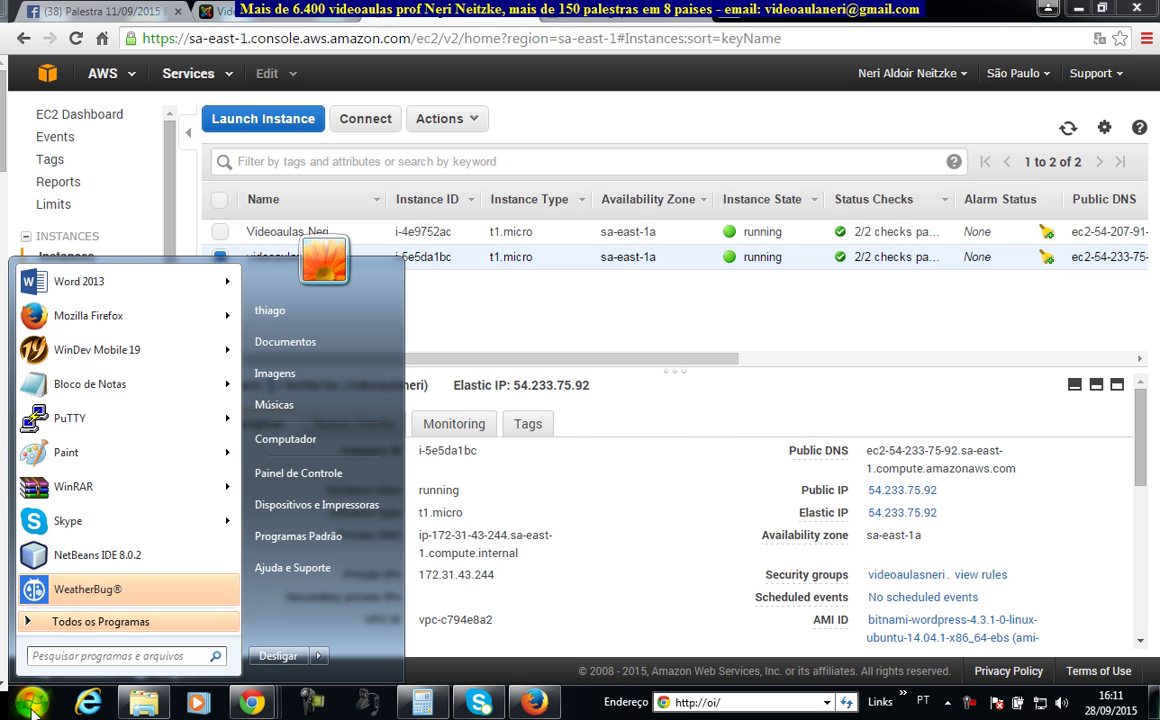
mouse_move(182, 424)
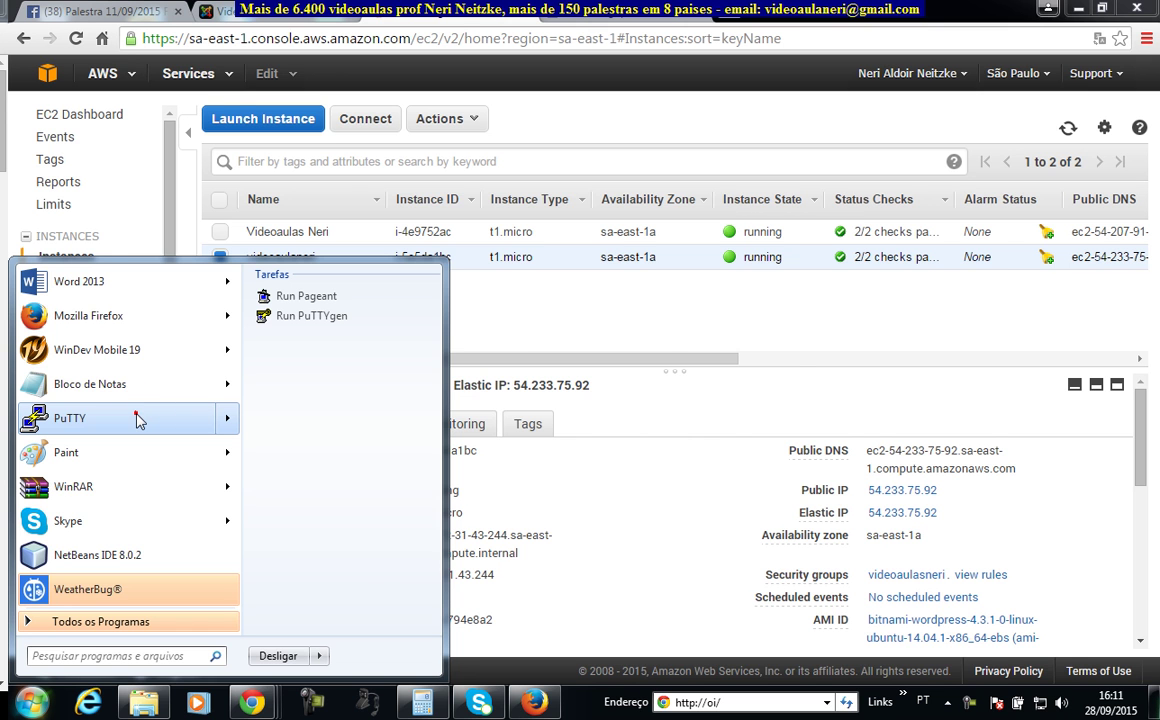
click(138, 420)
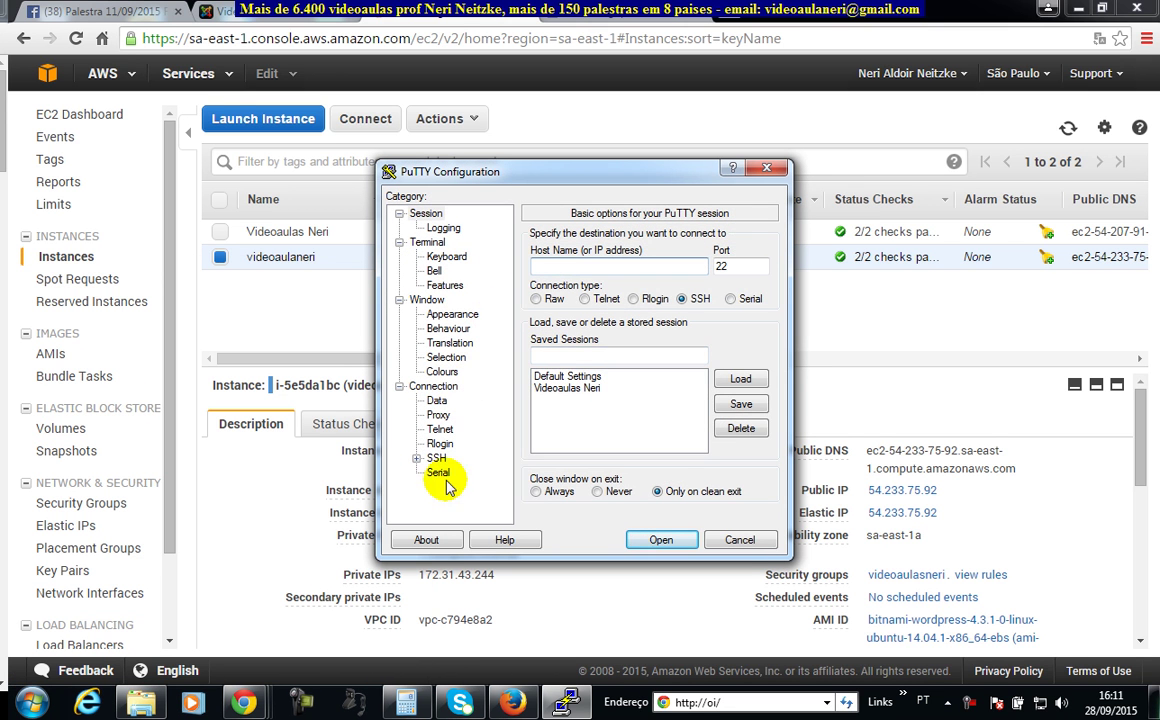
click(436, 458)
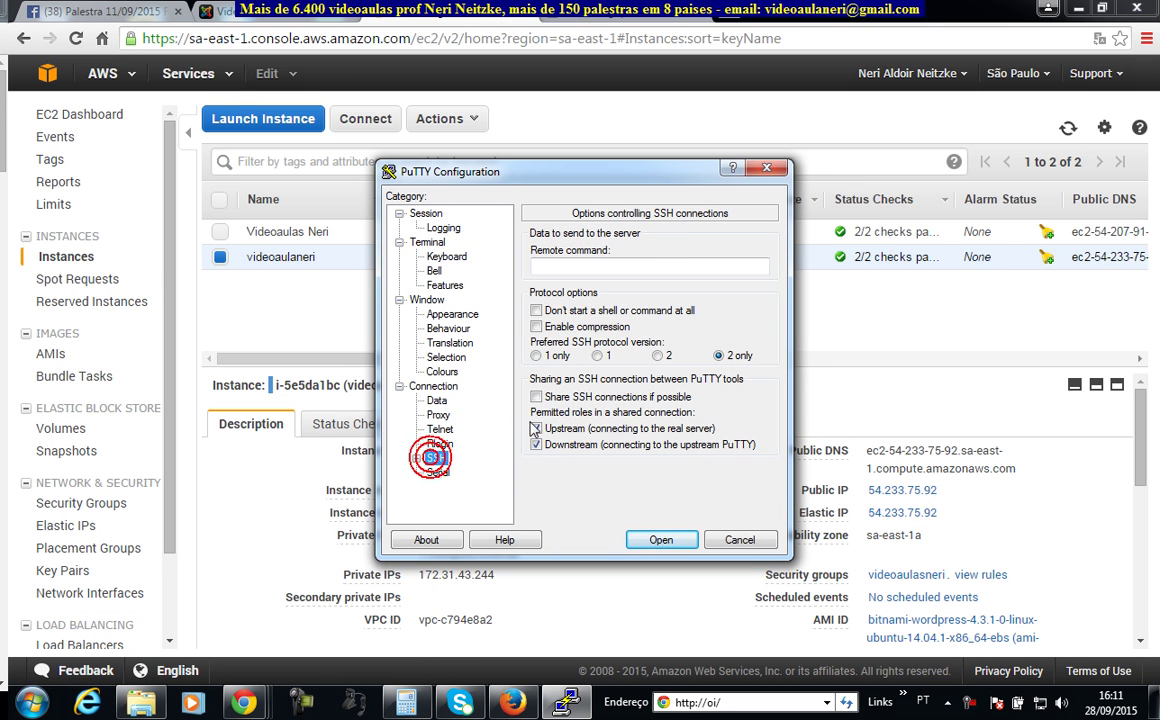
click(416, 458)
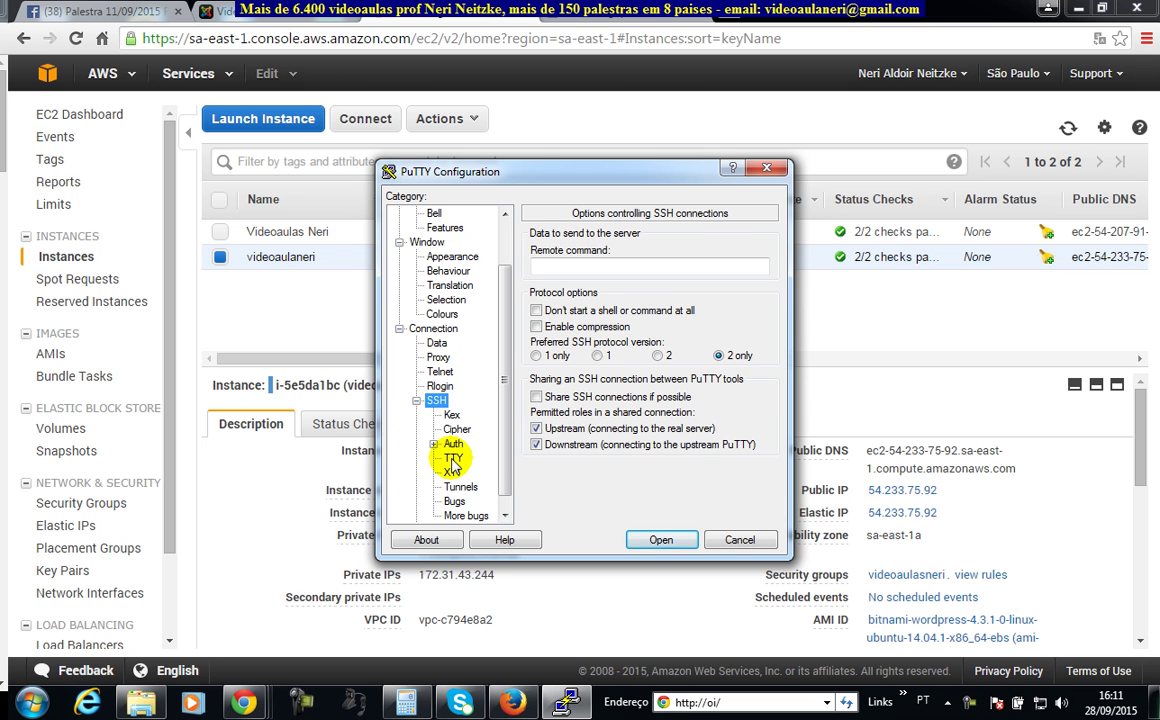
click(453, 443)
click(740, 419)
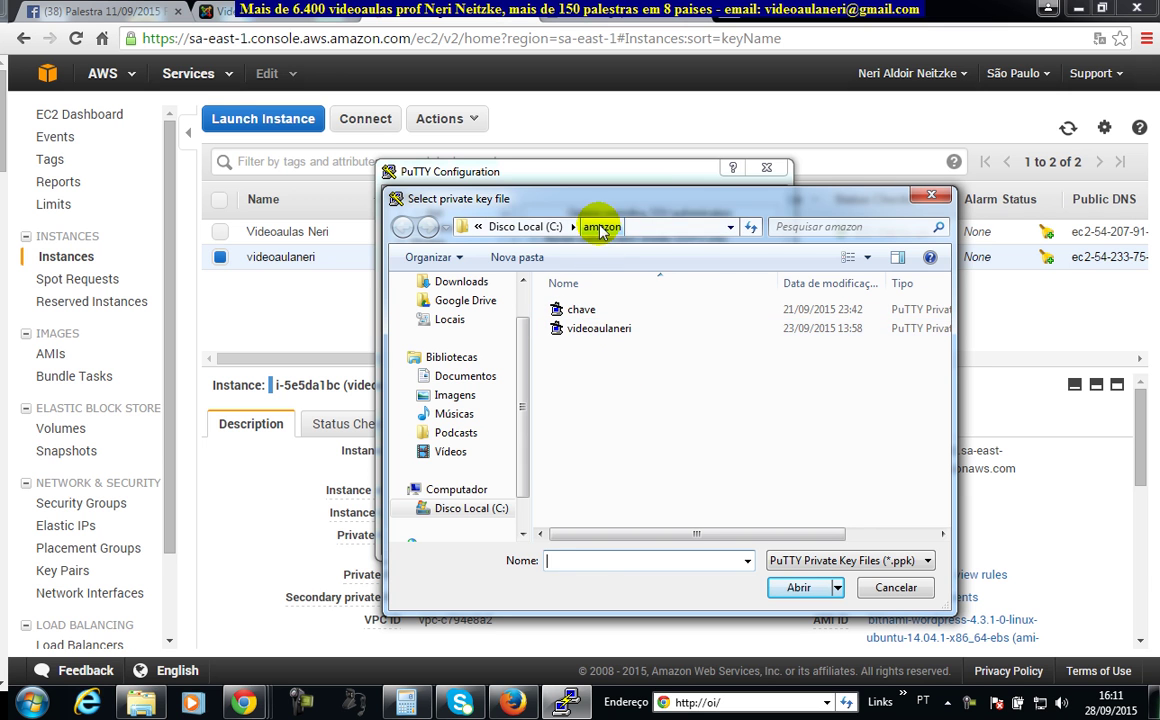
click(593, 328)
click(804, 587)
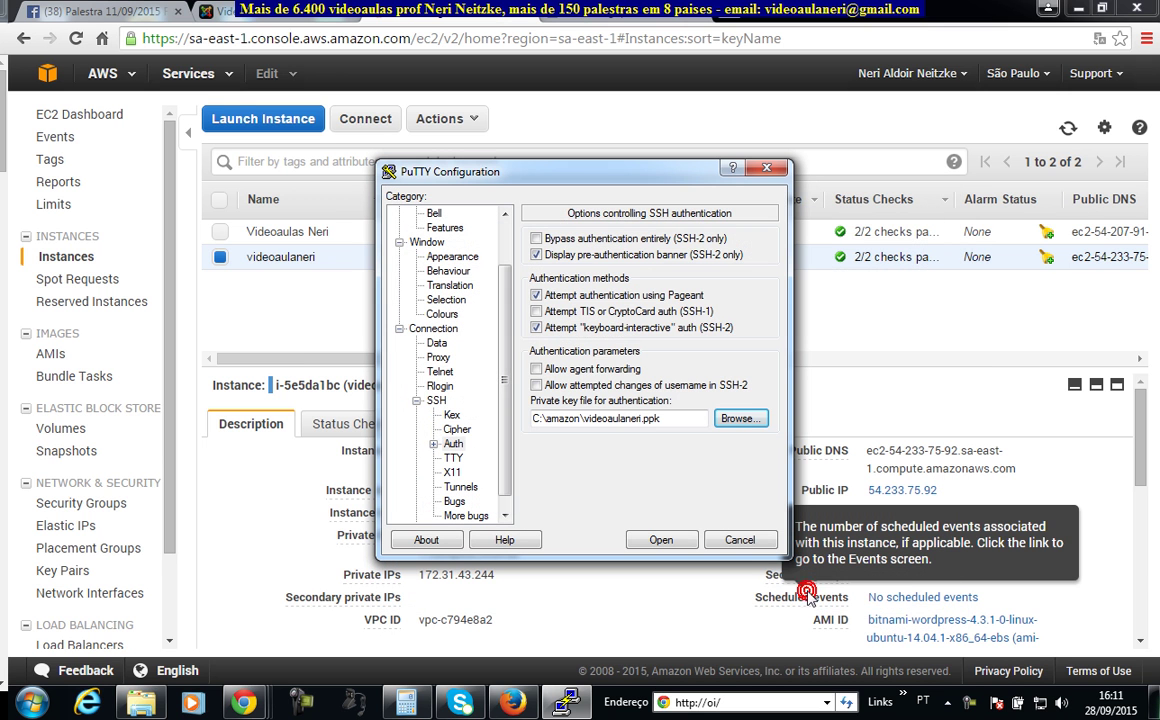
Set the session's host name to ec2-54-233-75-92.sa-east-1.compute.amazonaws.com and delete the Videoaulas Neri saved session.
scroll(507, 285, up, 2)
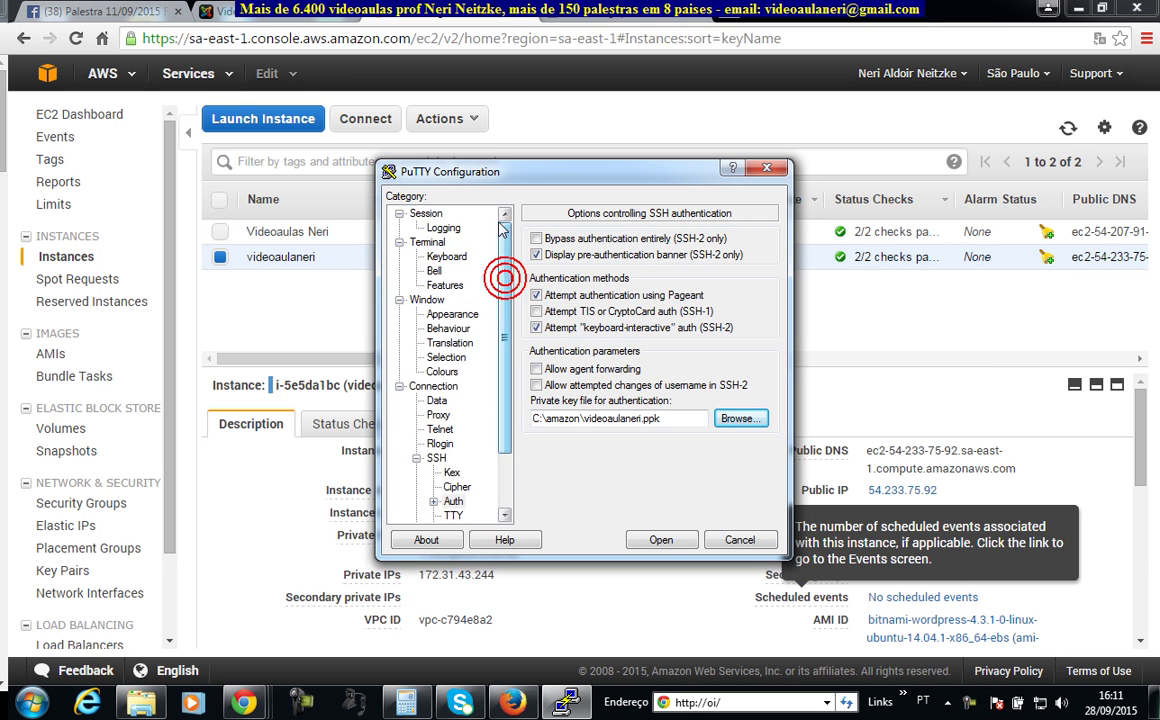
click(418, 213)
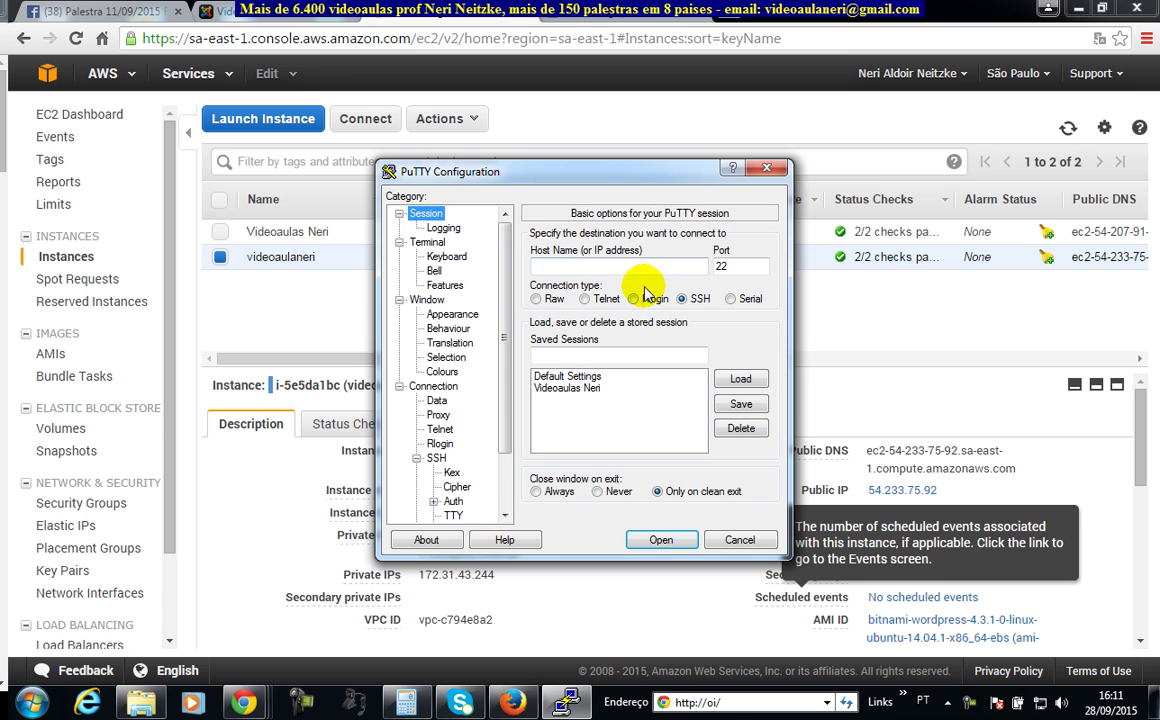
click(640, 266)
text(ec2-54-233-75-92.sa-east-1.compute.amazonaws.com)
click(600, 388)
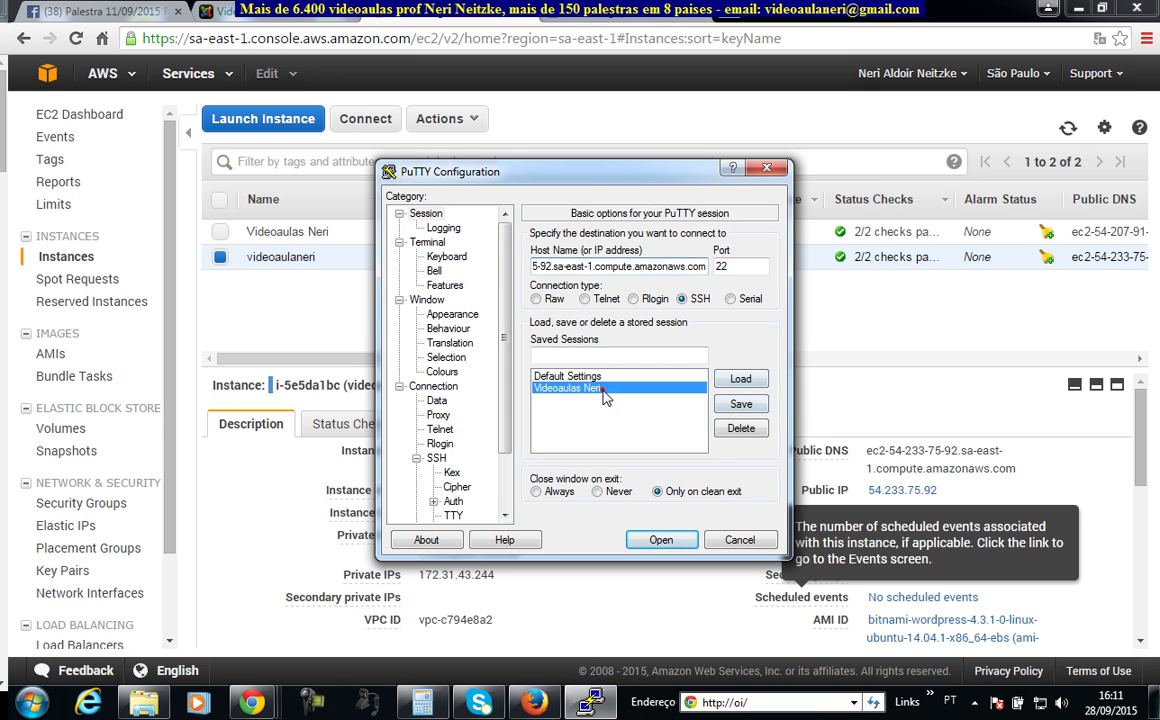
click(741, 428)
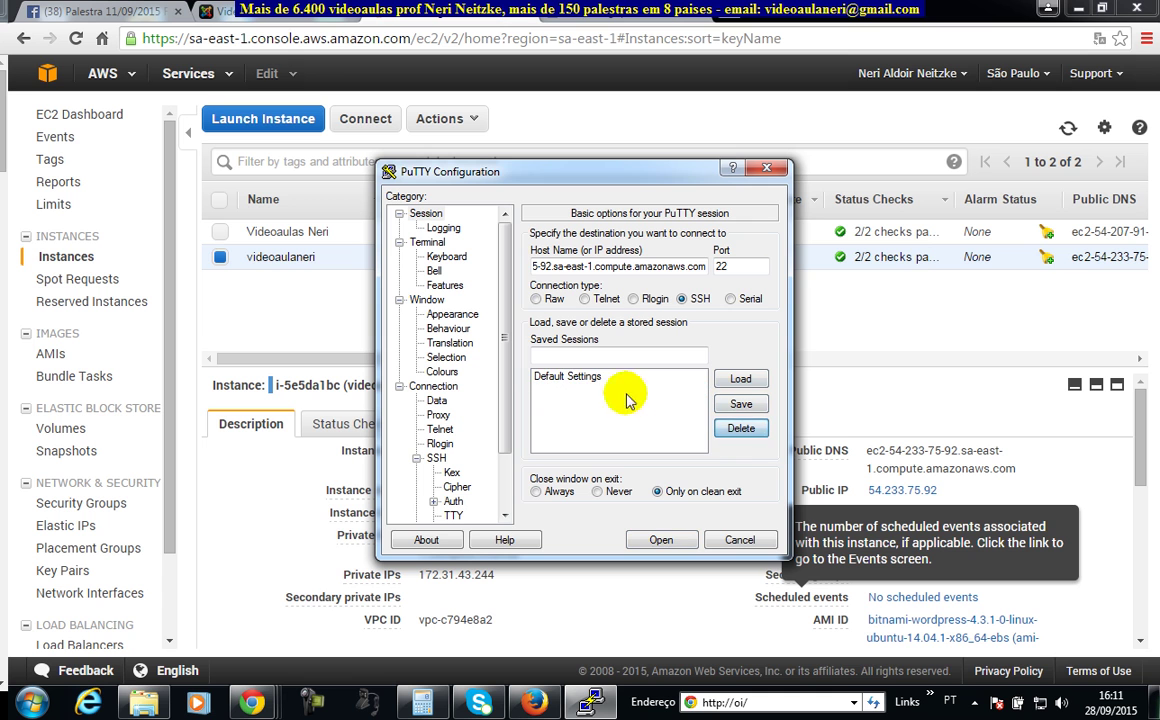
Open the SSH connection and log in as bitnami.
click(664, 540)
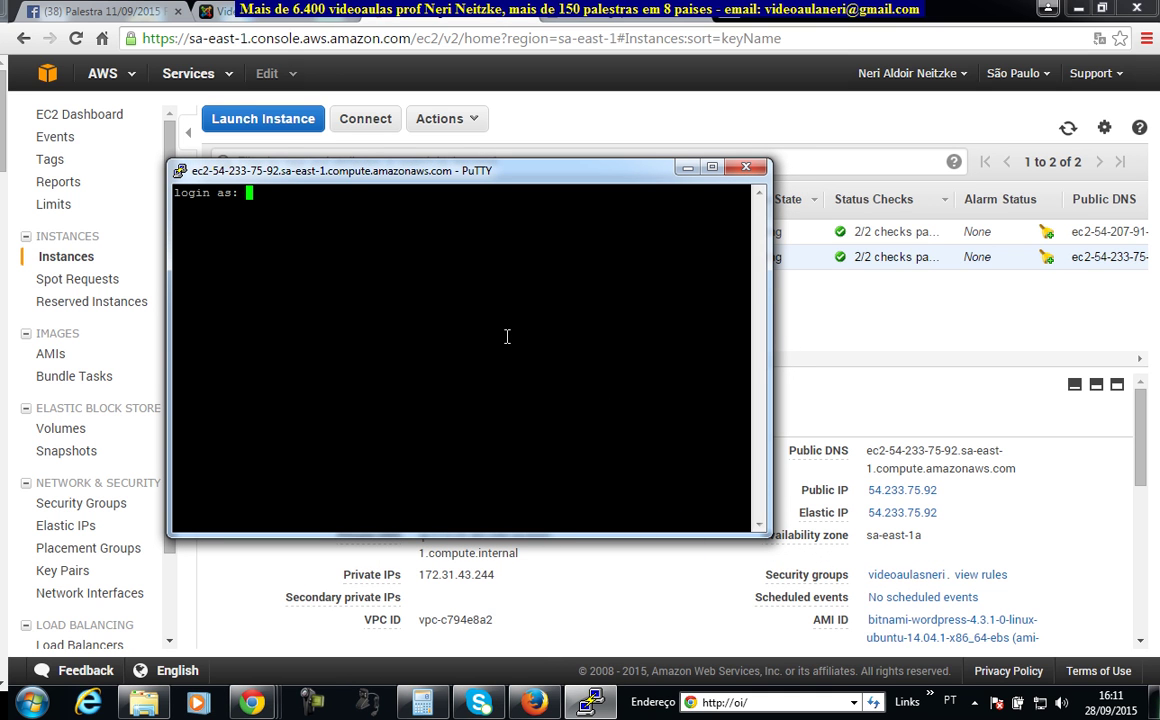
key(Return)
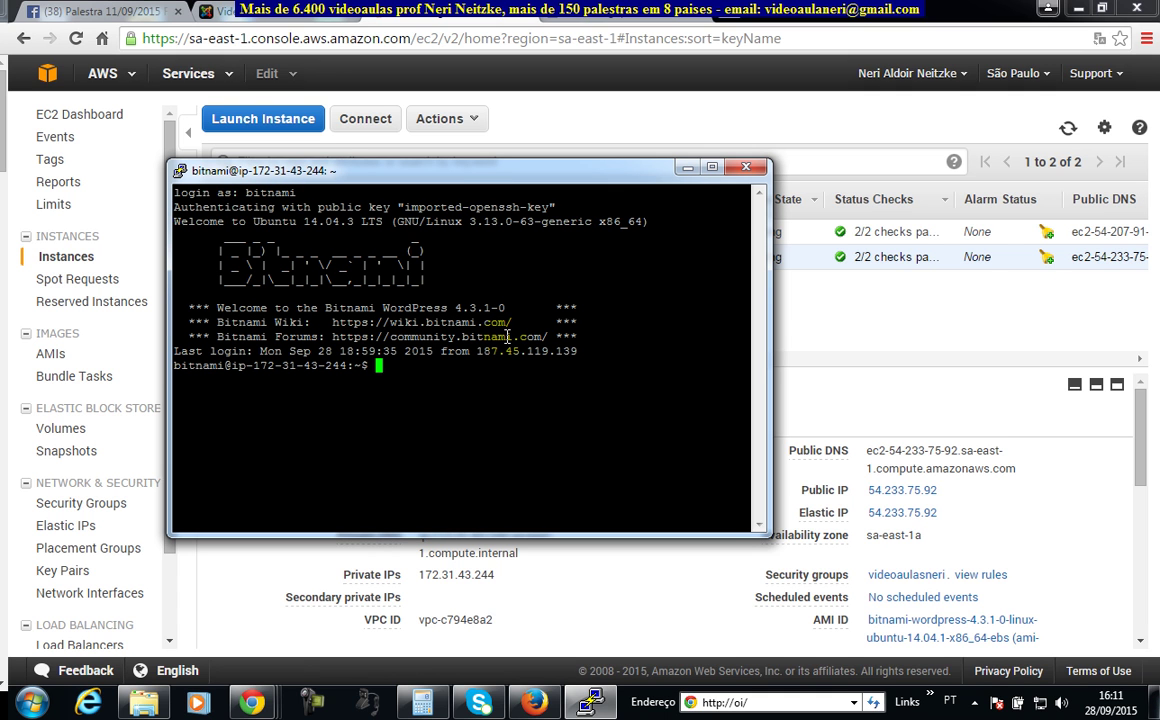
List the contents of the home directory and the apps folder, and close the terminal session.
text(ls)
key(Return)
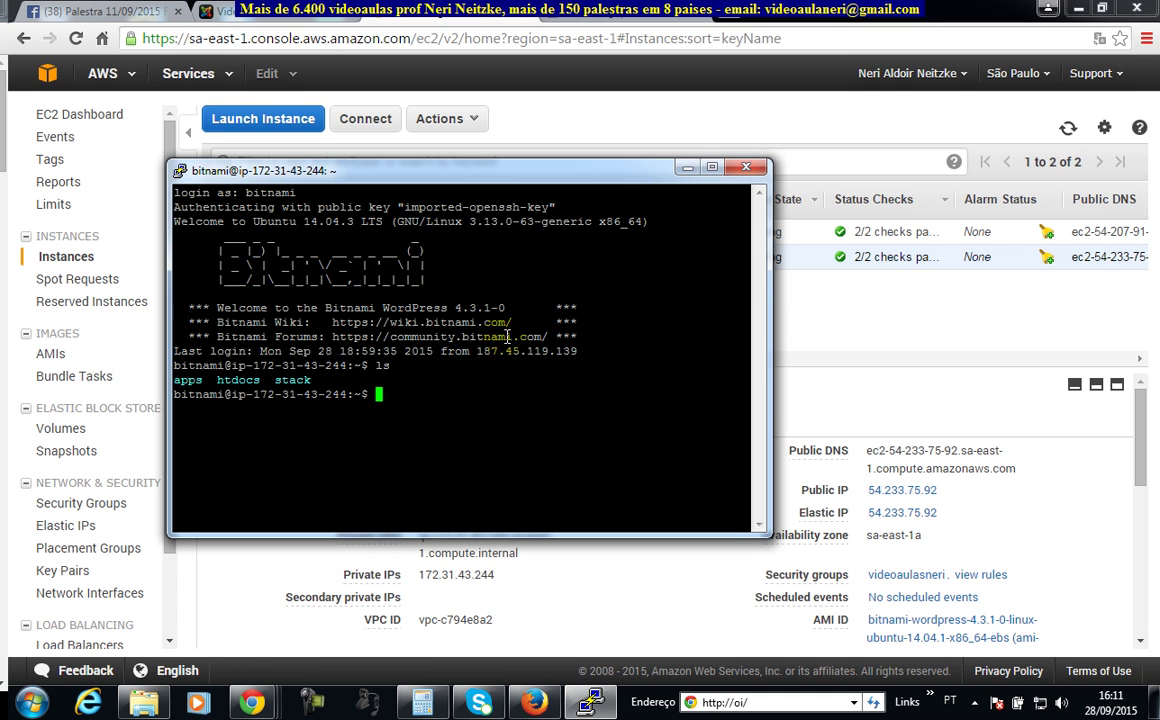
key(Return)
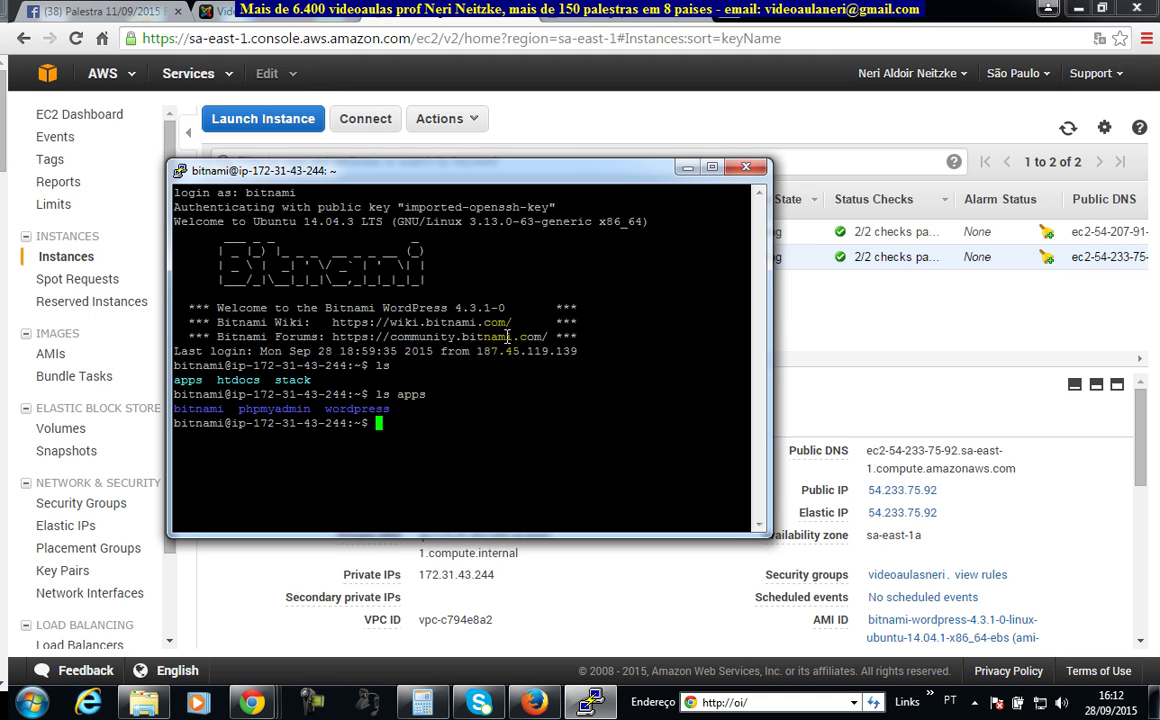
click(742, 170)
click(603, 411)
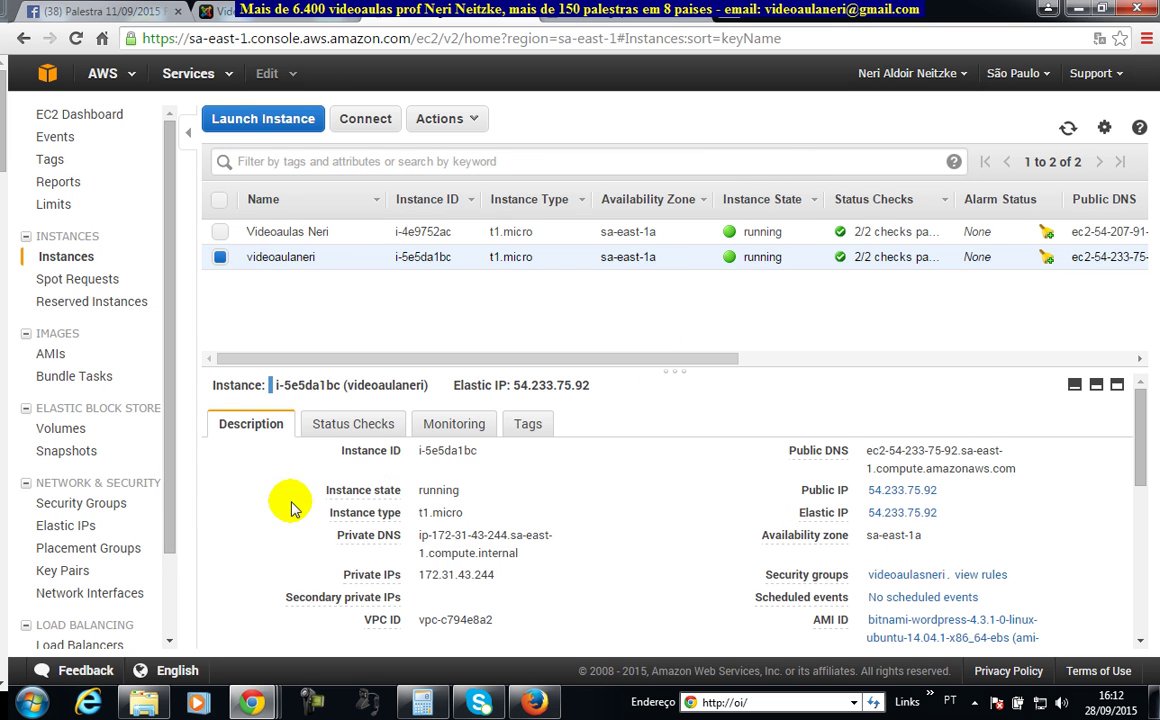
Open PuTTY again and start browsing for a private key file in the SSH authentication options.
click(32, 703)
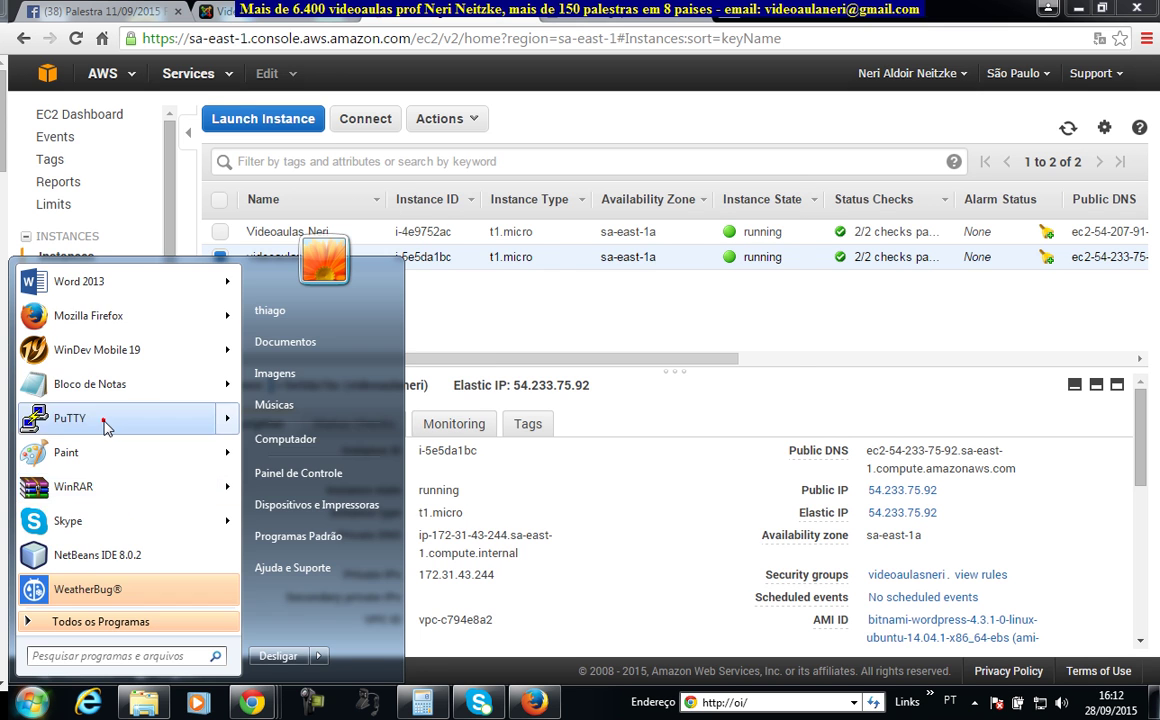
click(70, 418)
click(421, 458)
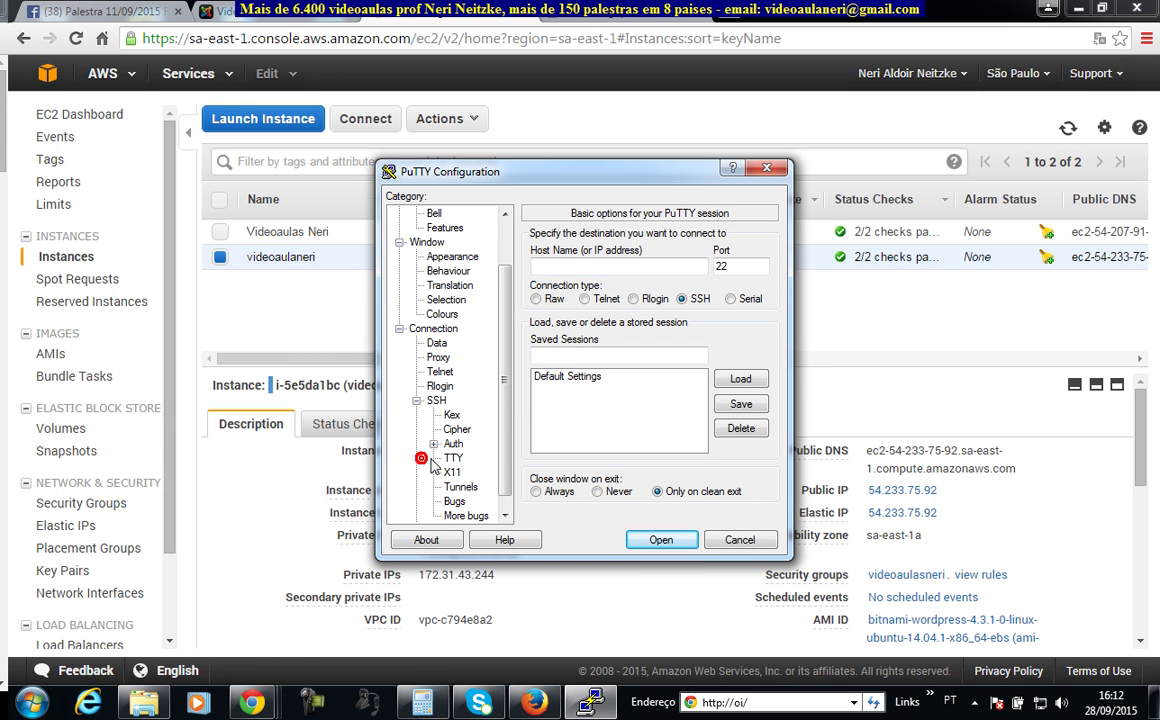
scroll(456, 442, down, 1)
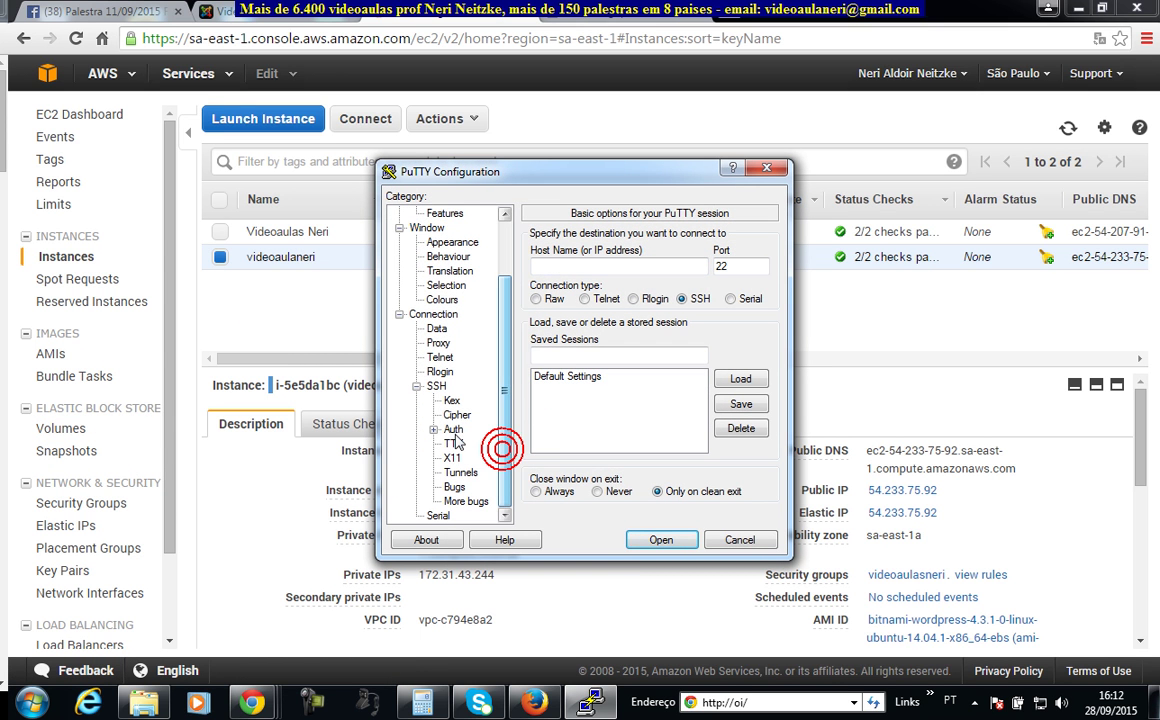
click(455, 436)
click(740, 414)
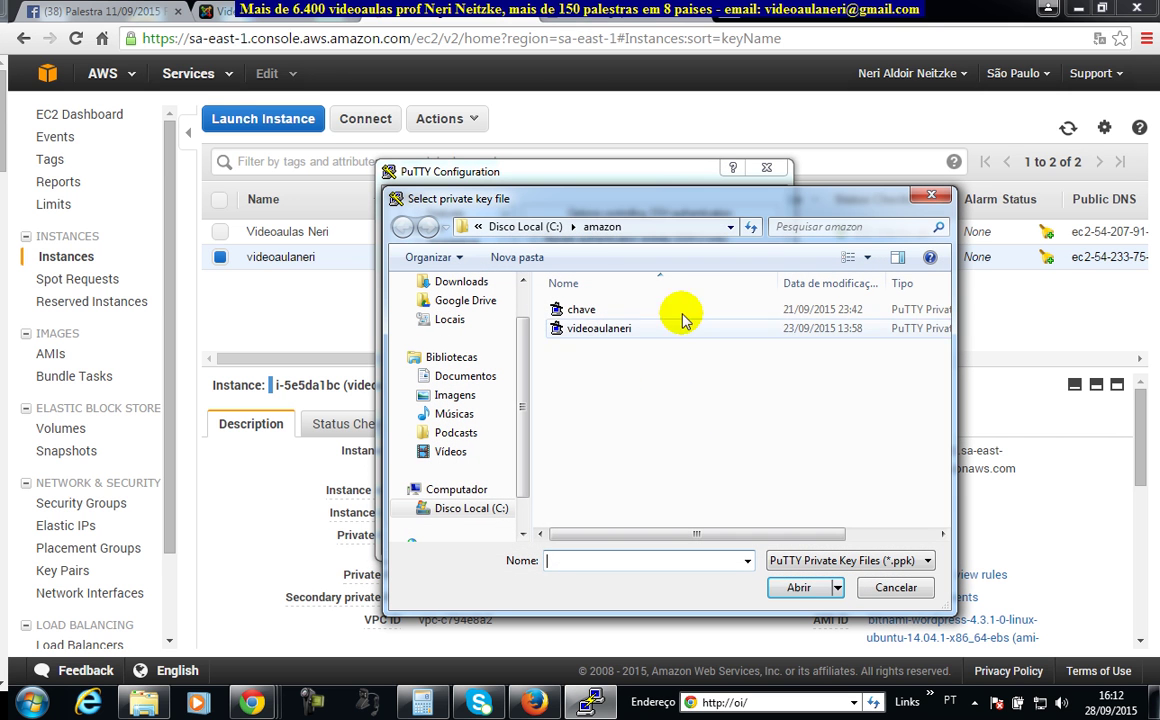
Load the NovoSiteVideoaulasNeri private key from the folder C:\videoaulas\Amazon Wordpress Sahifa\Utilitarios.
click(525, 227)
scroll(575, 345, down, 10)
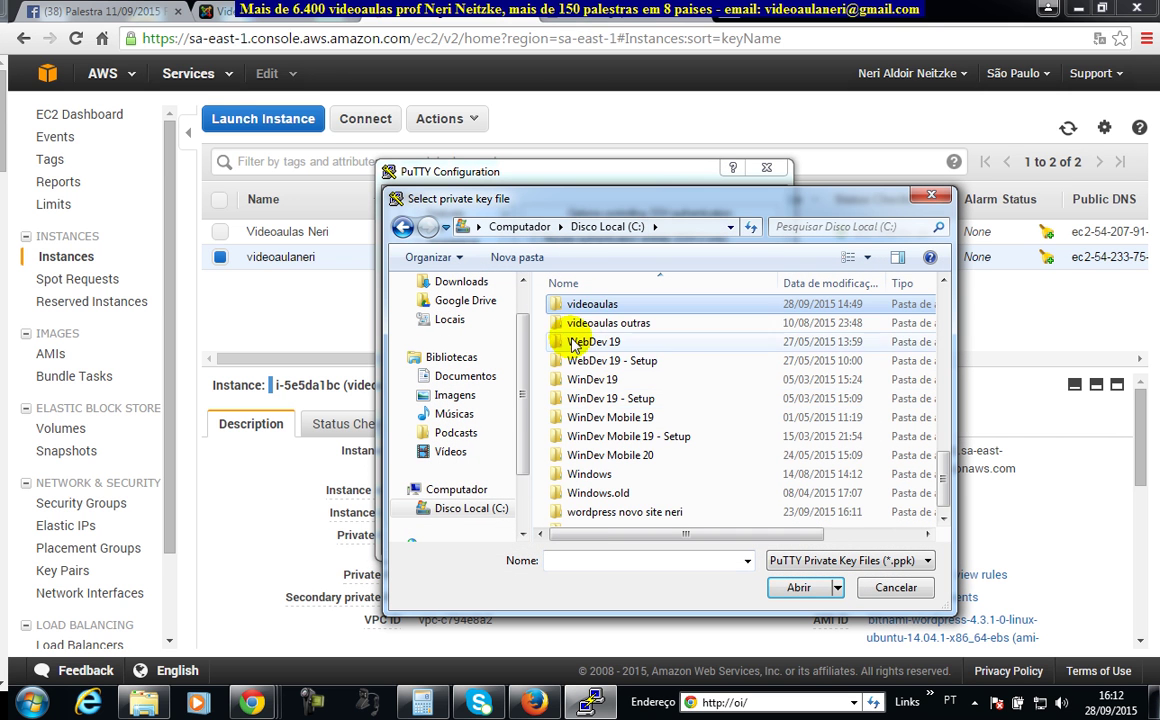
double_click(590, 304)
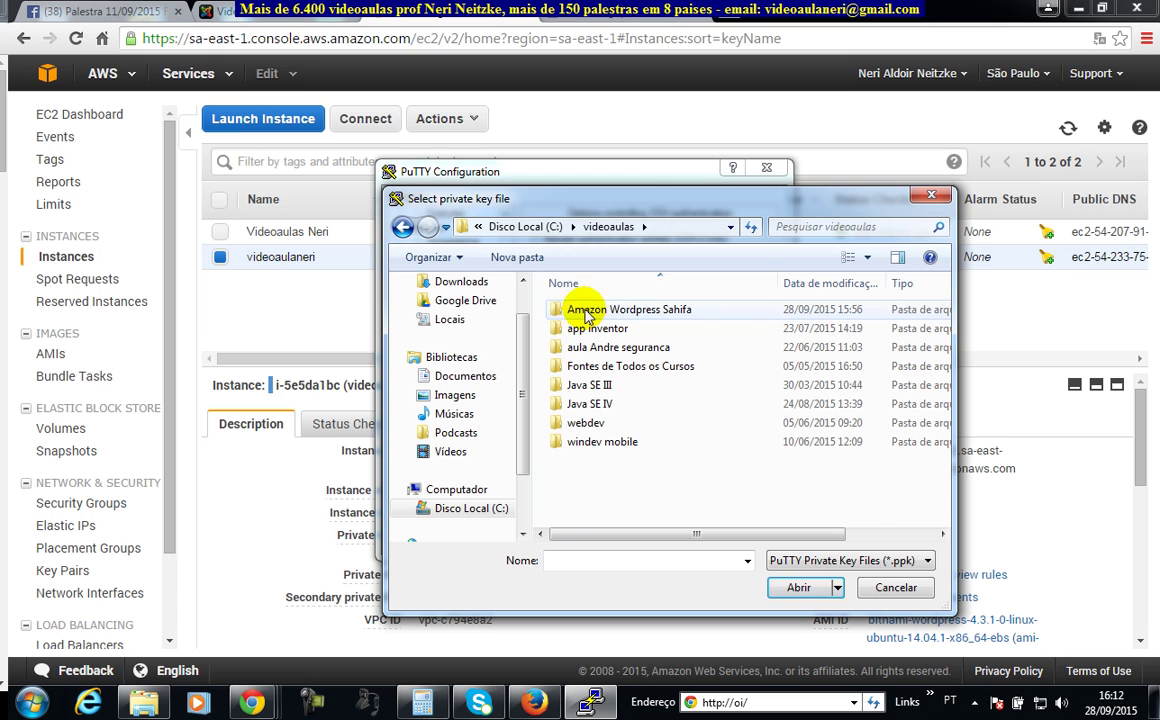
click(585, 311)
double_click(600, 318)
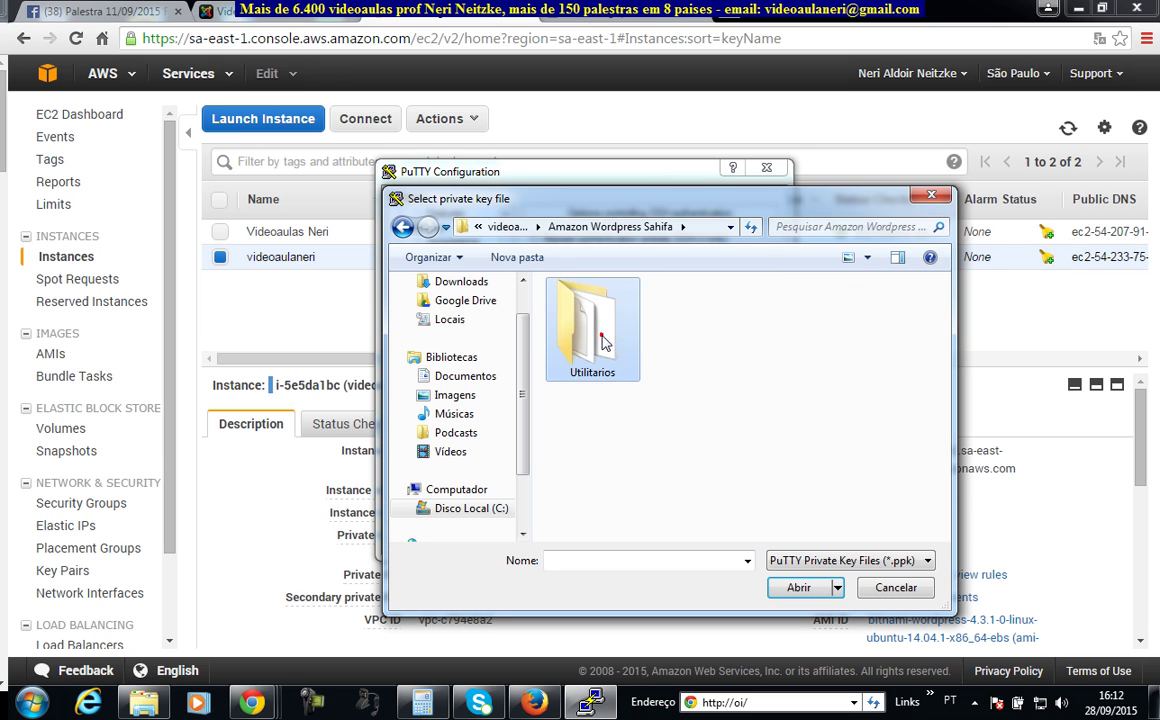
double_click(598, 330)
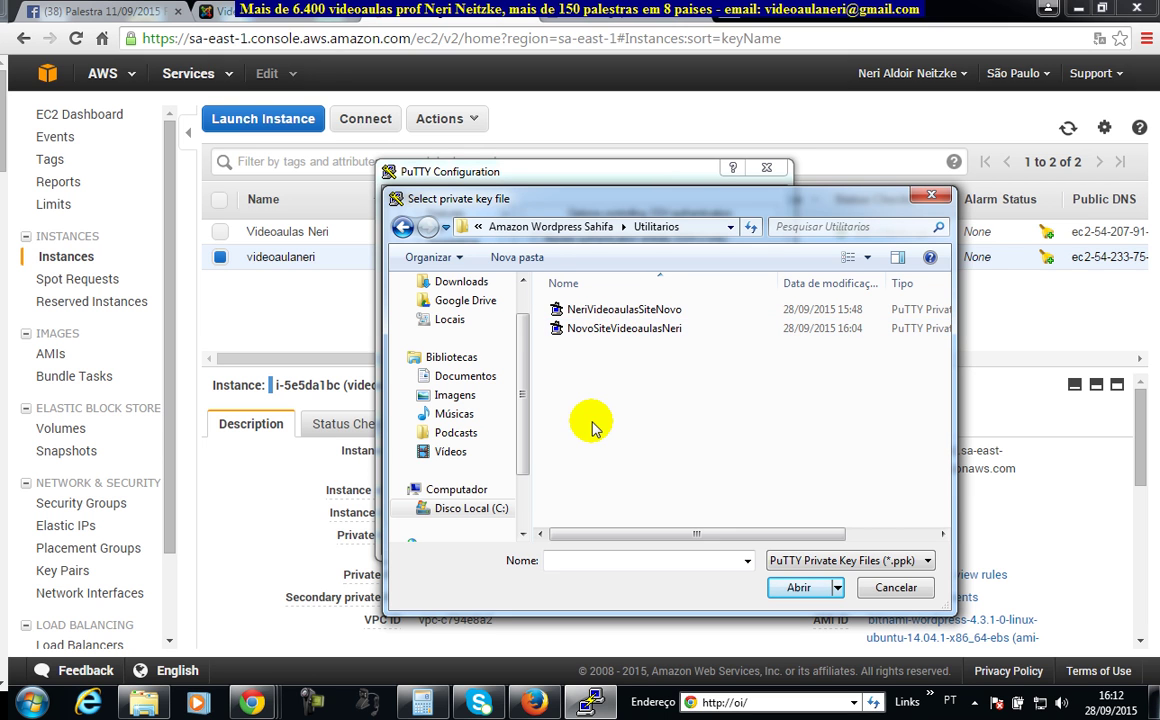
mouse_move(678, 534)
mouse_down()
mouse_move(705, 535)
mouse_move(630, 537)
mouse_move(733, 533)
mouse_move(673, 536)
mouse_up()
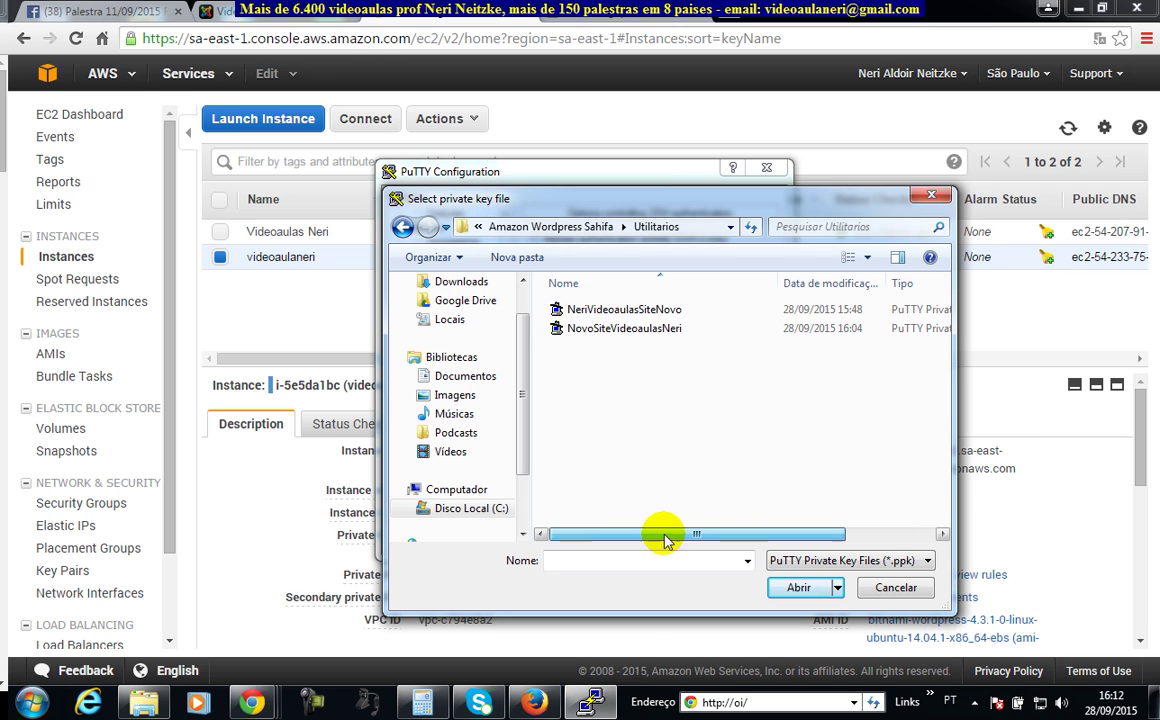
click(622, 328)
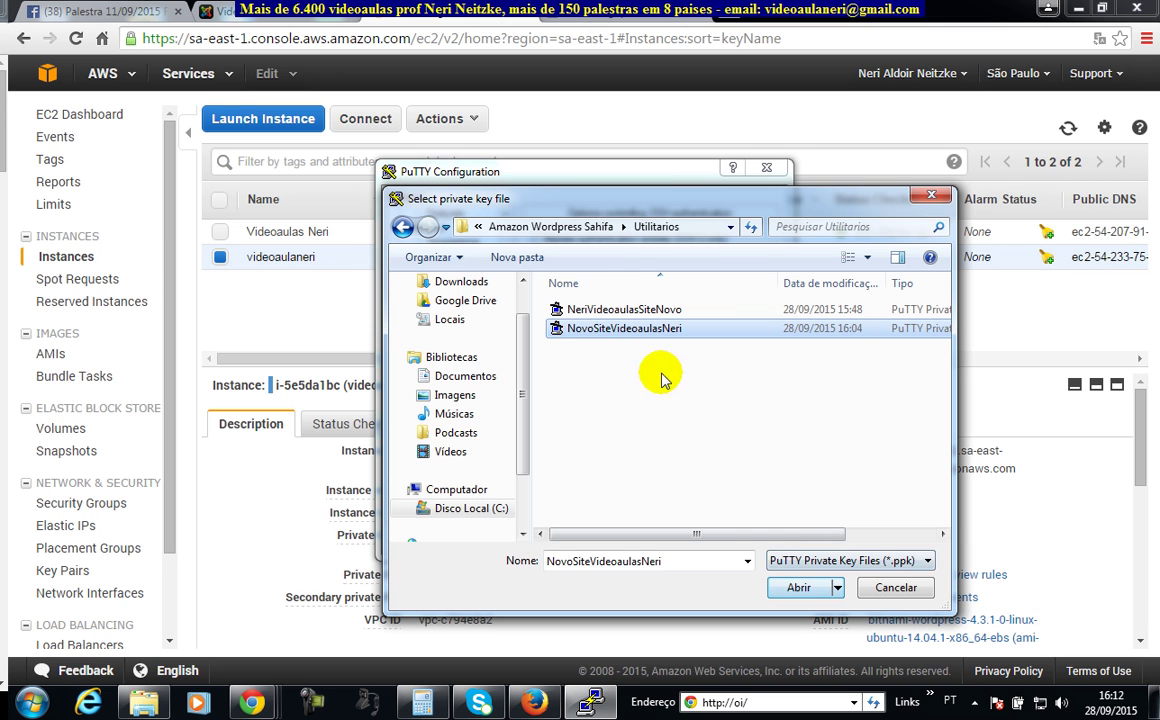
click(805, 586)
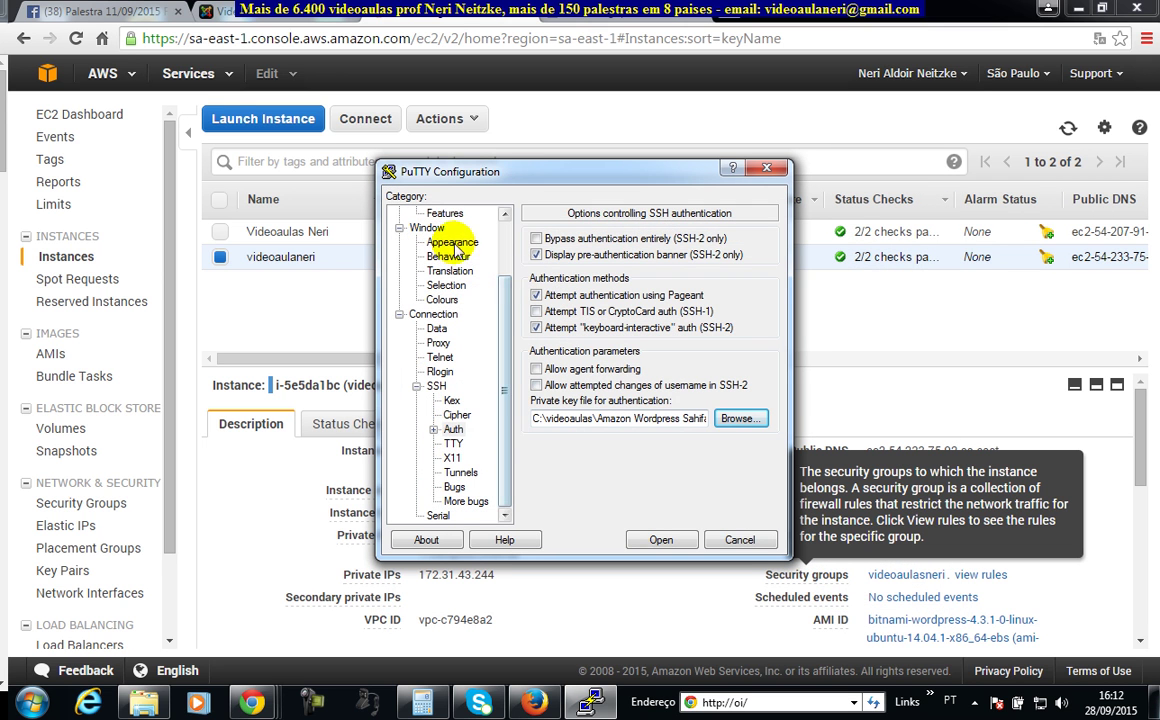
Copy the Videoaulas Neri instance's public DNS, ec2-54-207-91-142.sa-east-1.compute.amazonaws.com, from the EC2 console into PuTTY's host name.
scroll(440, 250, up, 2)
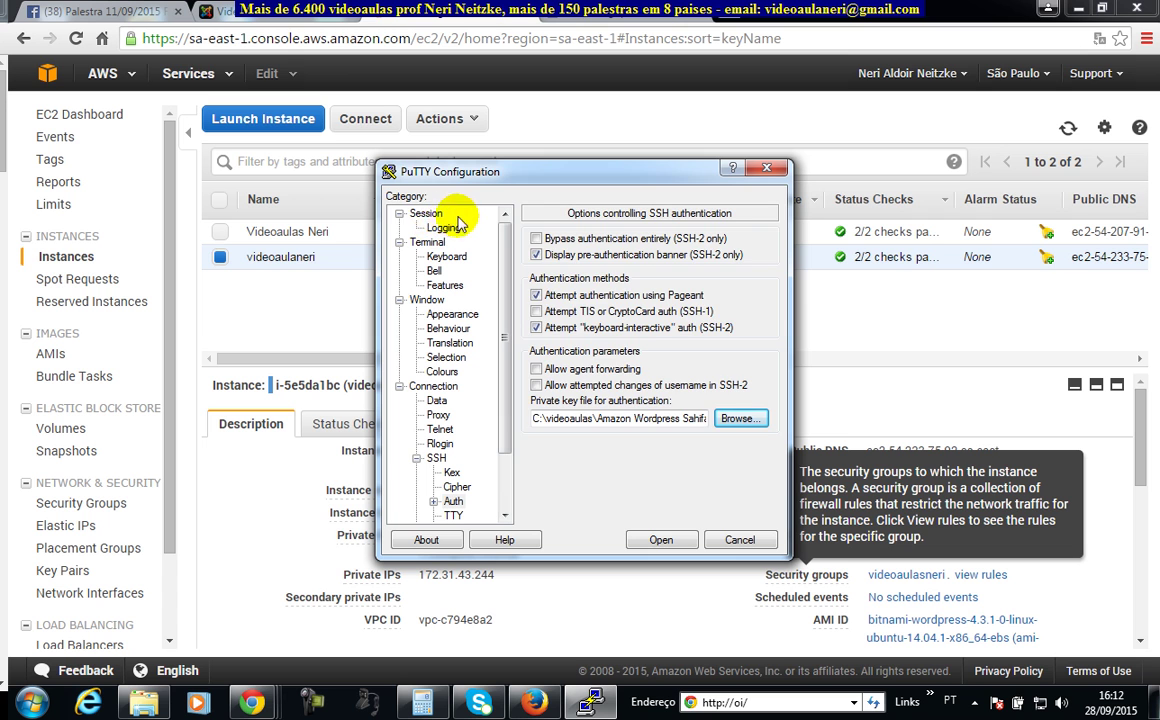
click(425, 213)
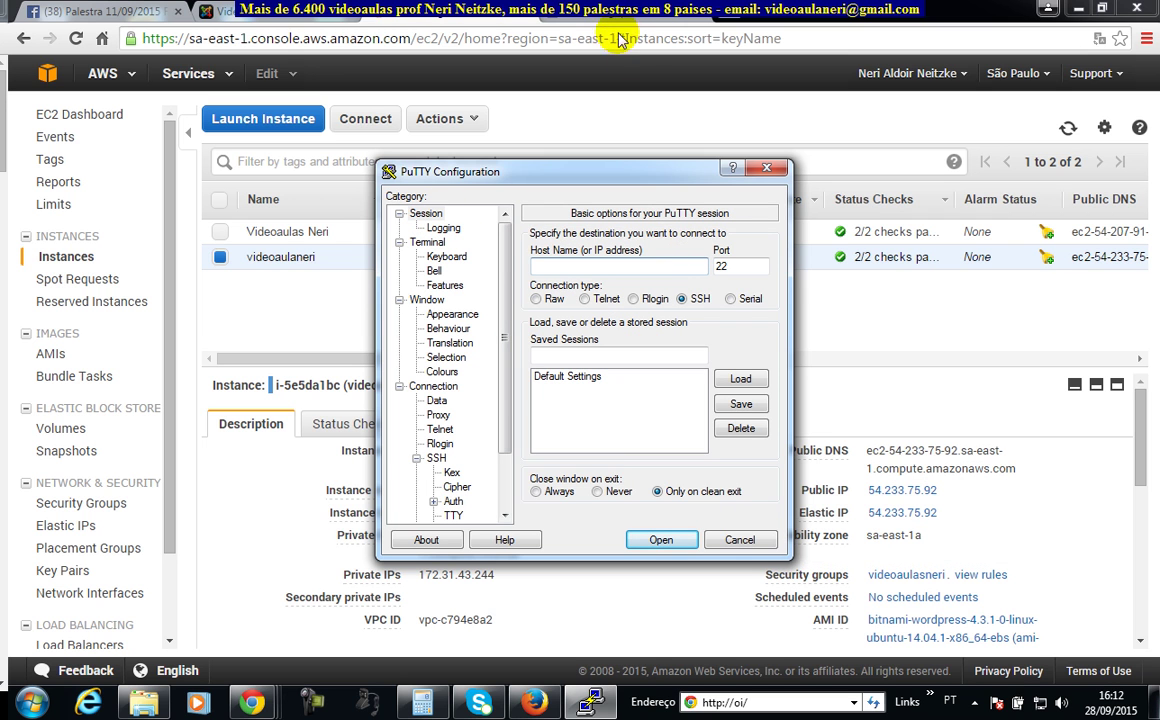
click(827, 255)
click(365, 236)
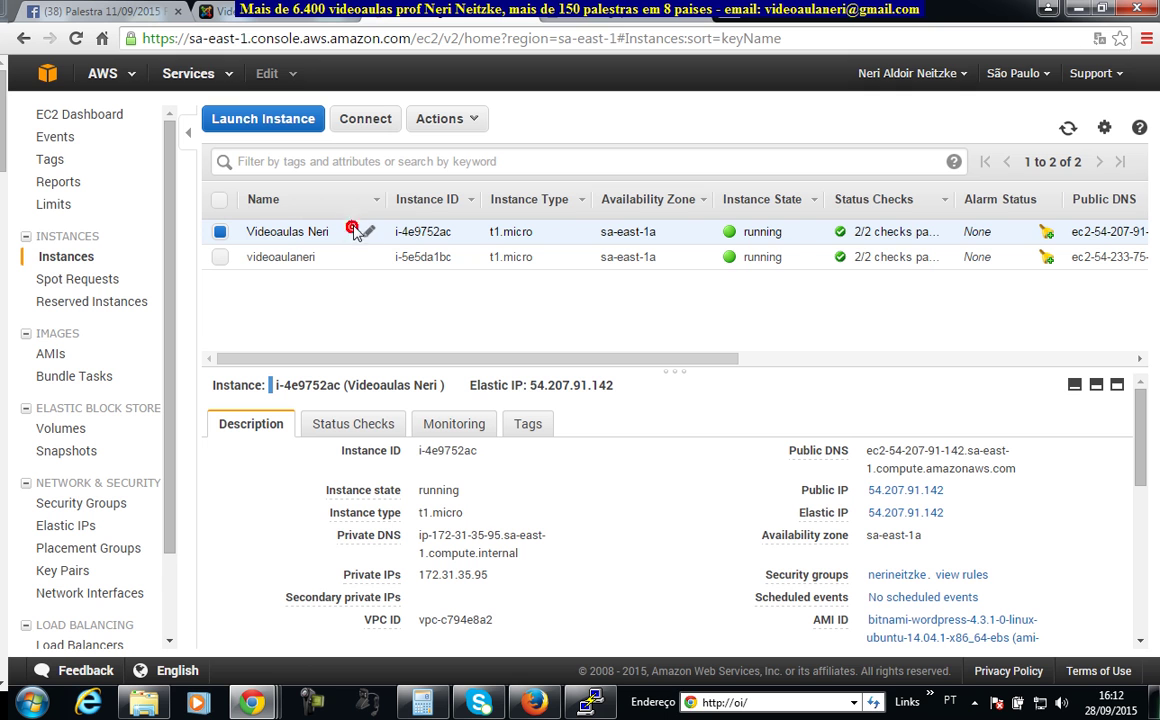
triple_click(1018, 470)
key(ctrl+c)
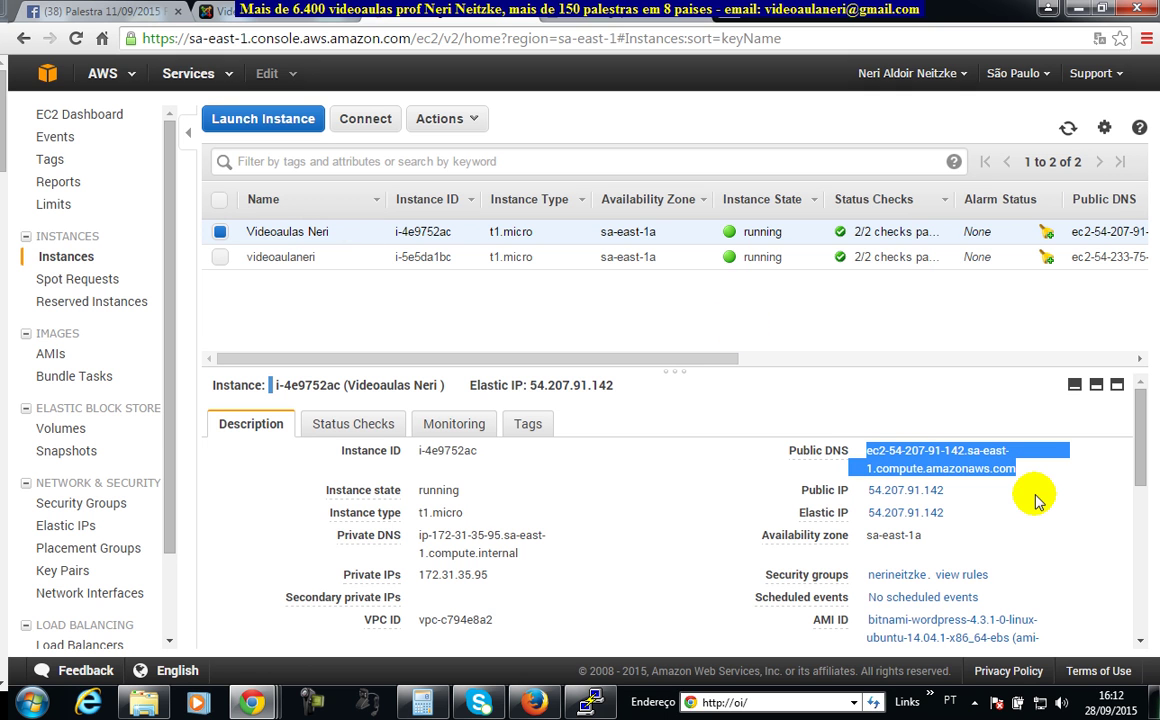
click(598, 690)
click(510, 268)
key(ctrl+v)
Try to connect to the Videoaulas Neri instance over SSH as bitnami, and close the terminal session.
click(660, 540)
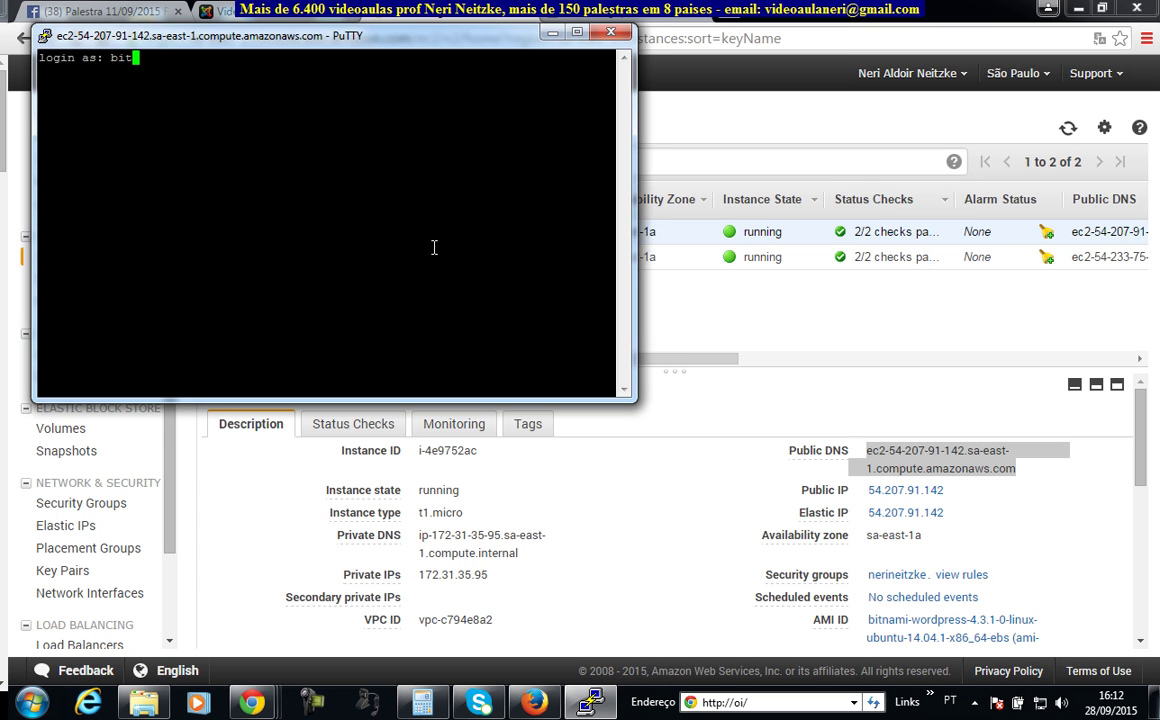
key(Return)
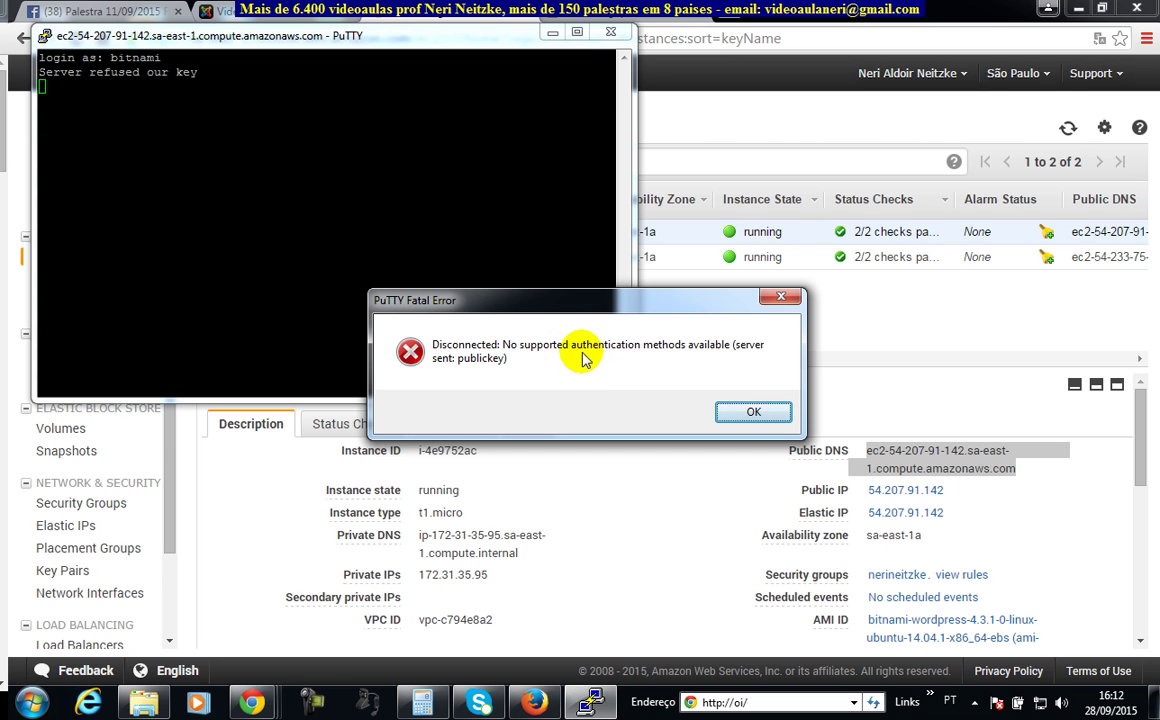
click(736, 413)
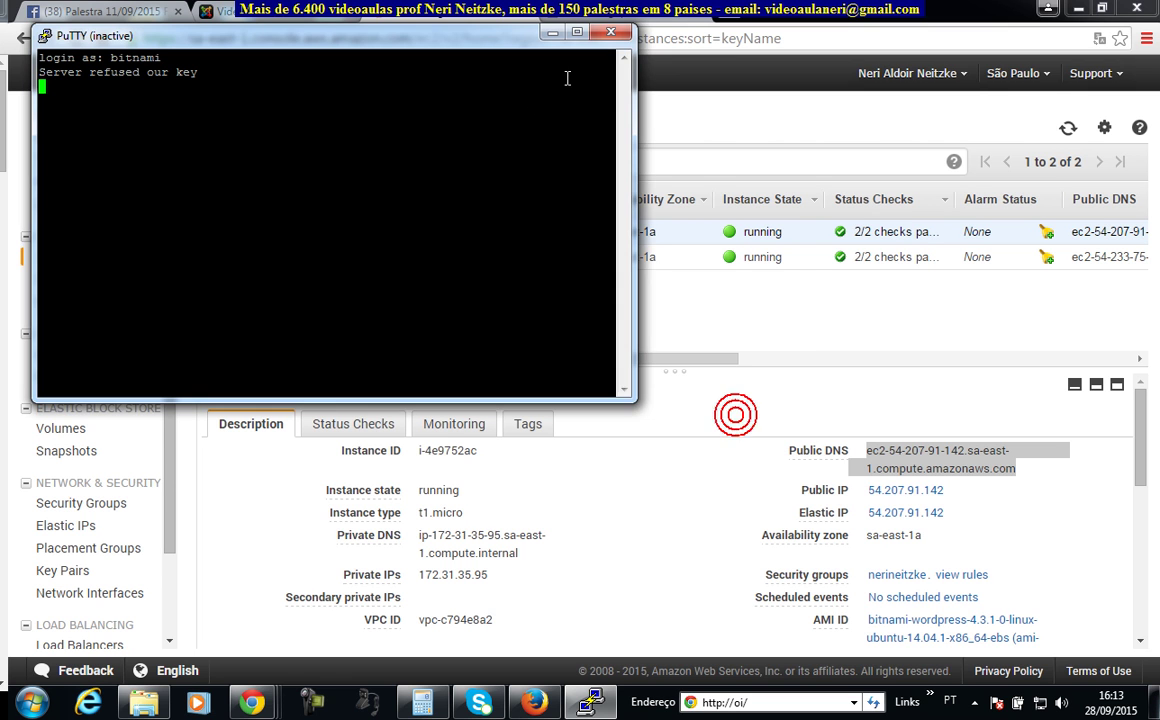
click(611, 31)
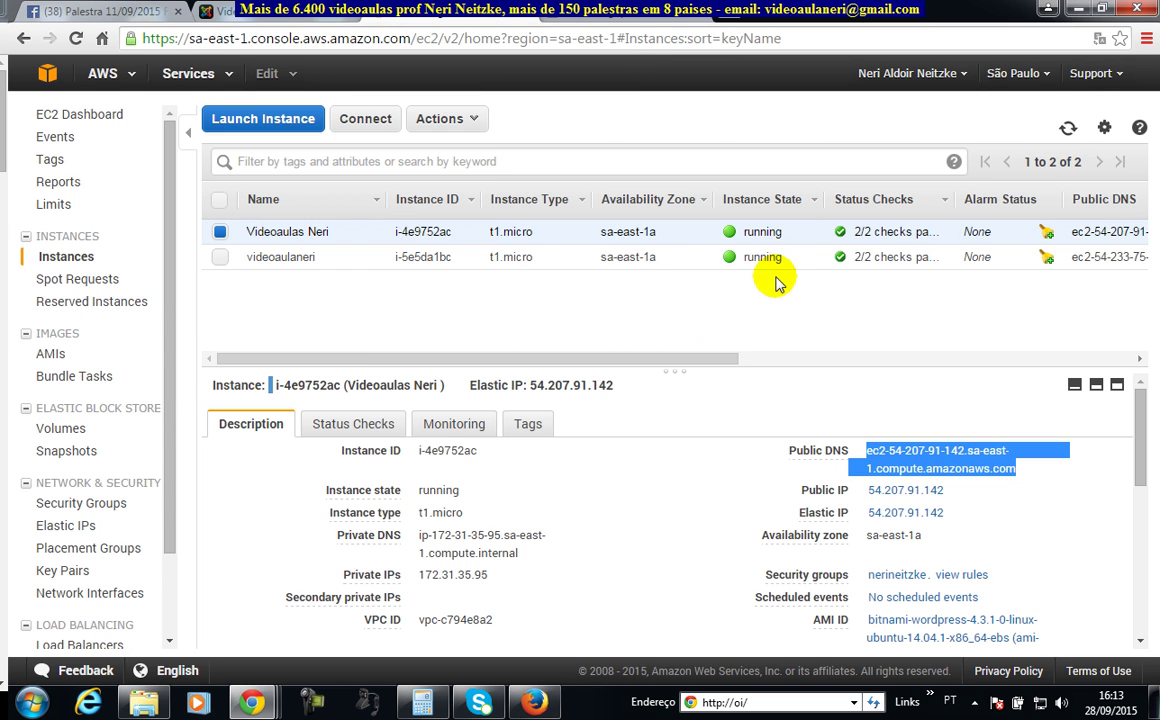
click(1089, 534)
mouse_move(1147, 453)
mouse_down()
mouse_move(1142, 508)
mouse_move(1142, 427)
mouse_move(1142, 440)
mouse_up()
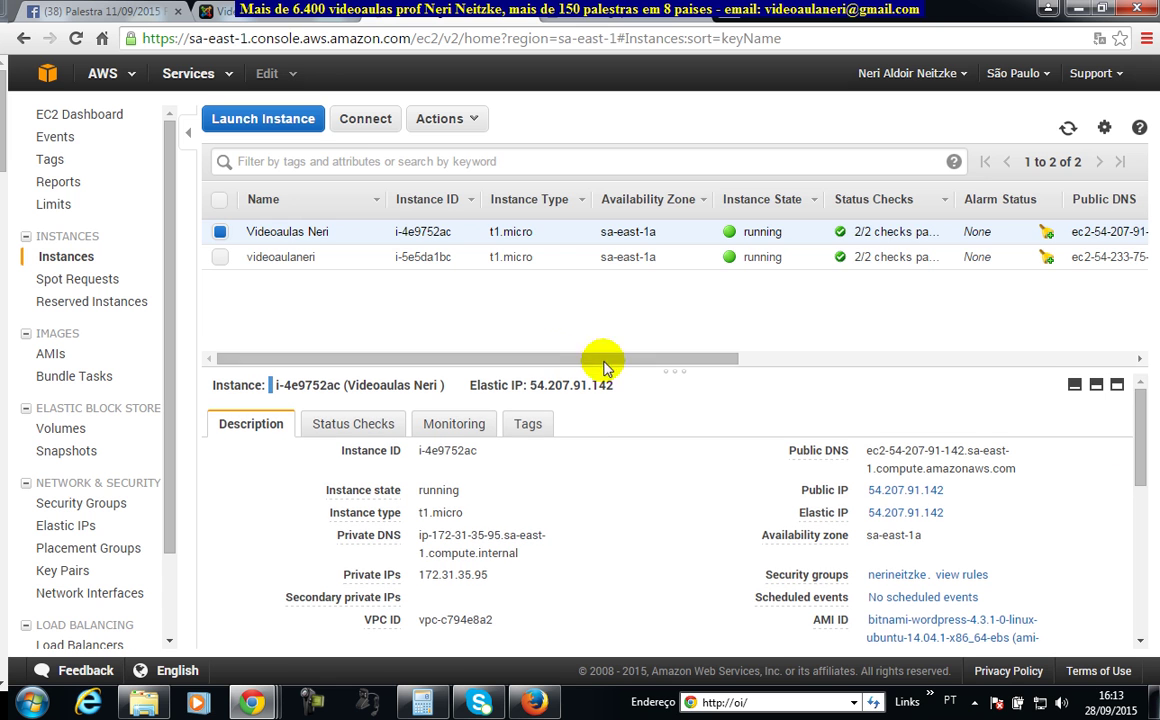
drag(559, 359, 733, 358)
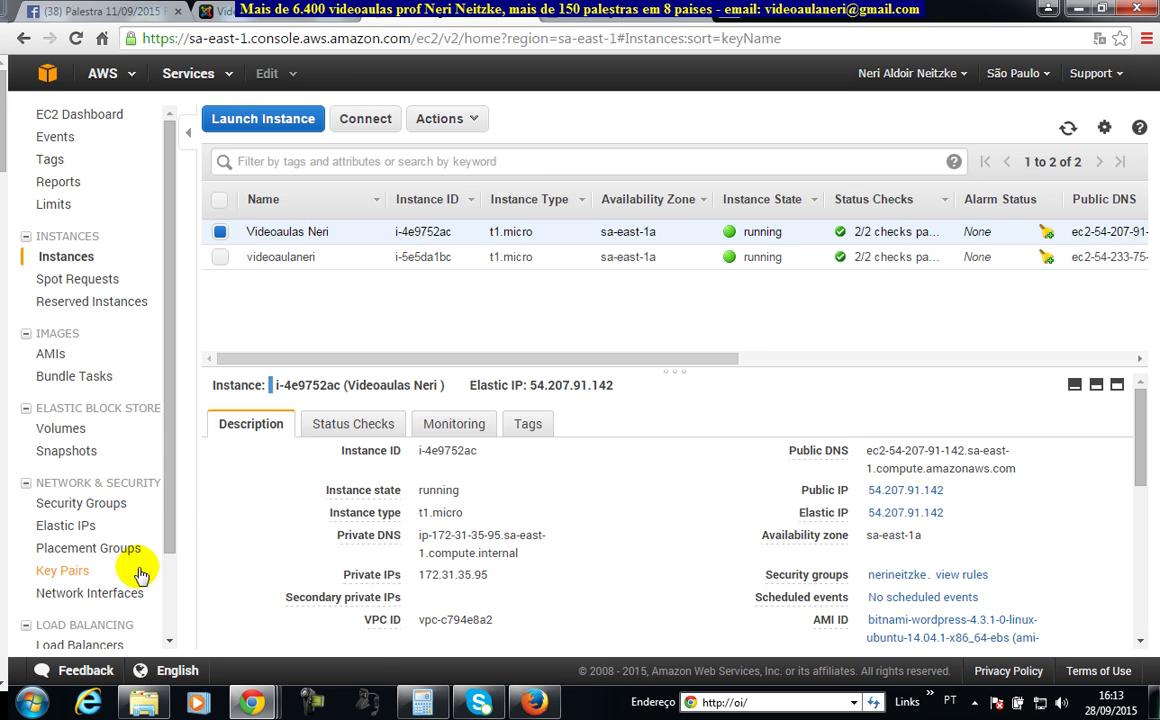
Delete the NeriVideoaulasNovoSite key pair from the EC2 key pairs.
click(62, 570)
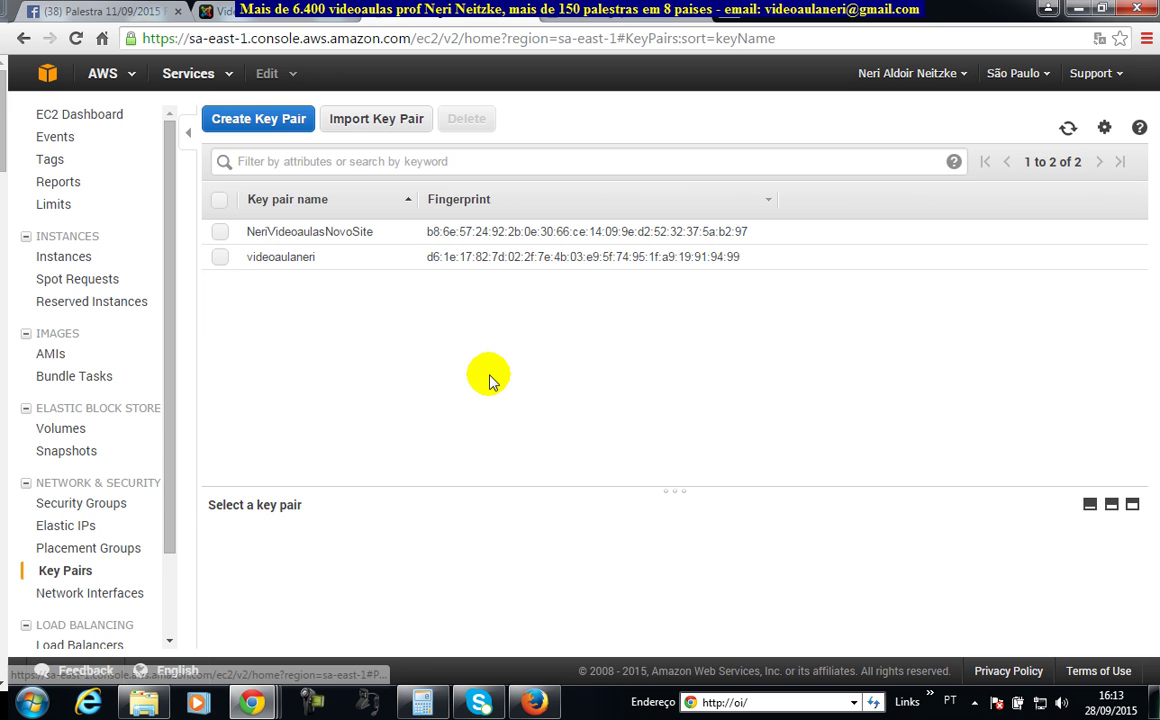
click(220, 231)
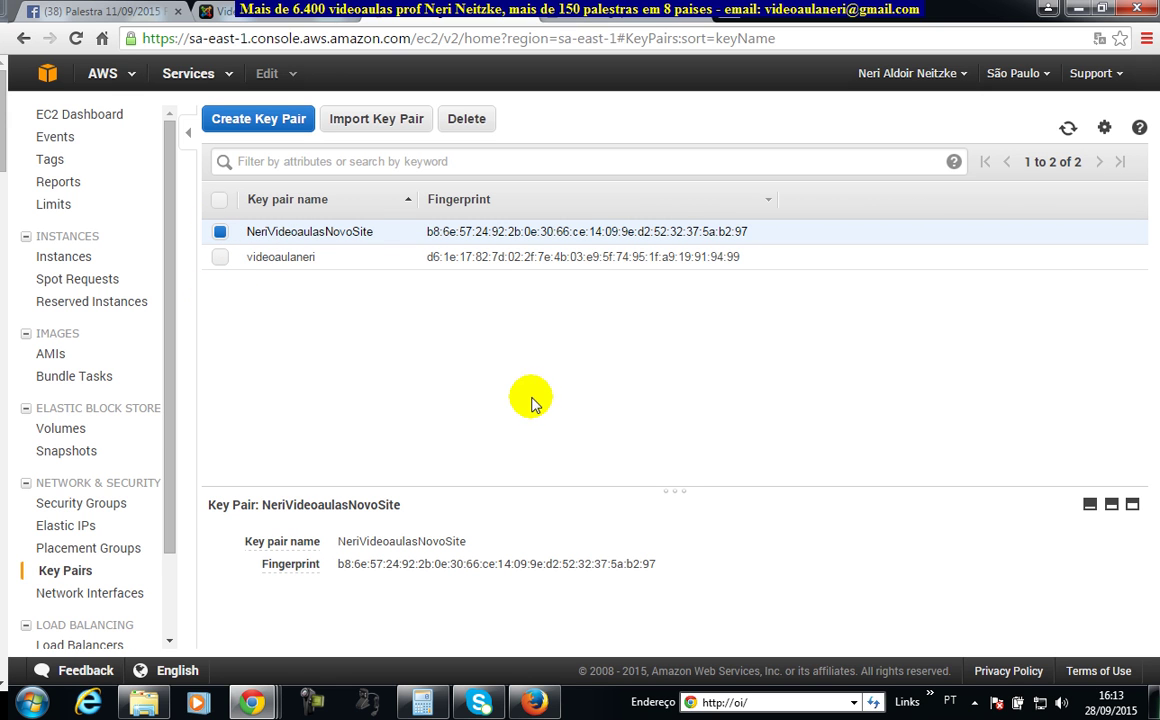
click(470, 122)
click(742, 432)
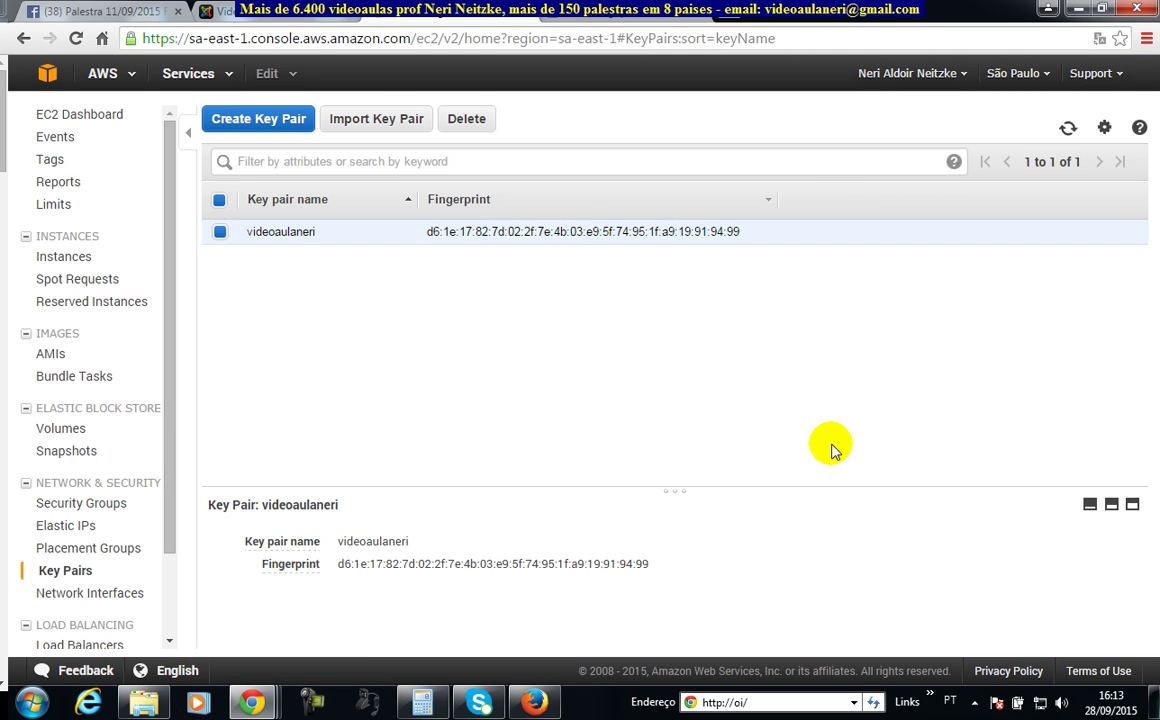
Widen the Key Name column in the EC2 instances list and copy the Videoaulas Neri instance's key name, NeriVideoaulasNovoSite.
click(72, 256)
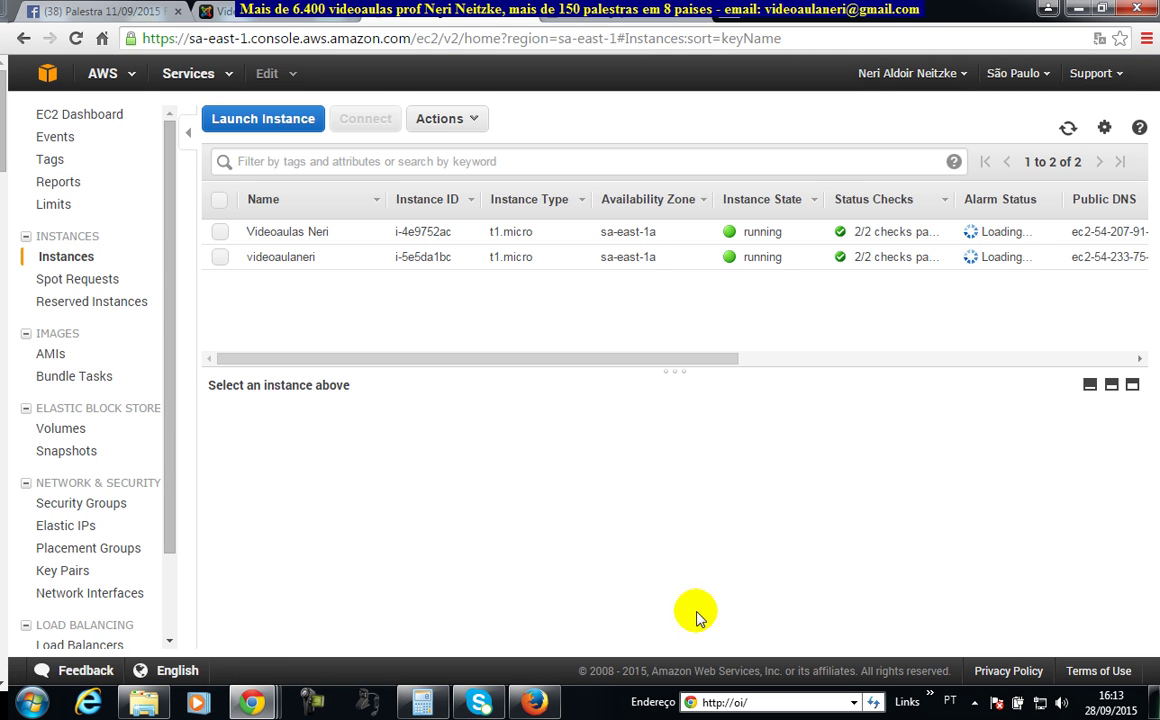
drag(611, 356, 1023, 370)
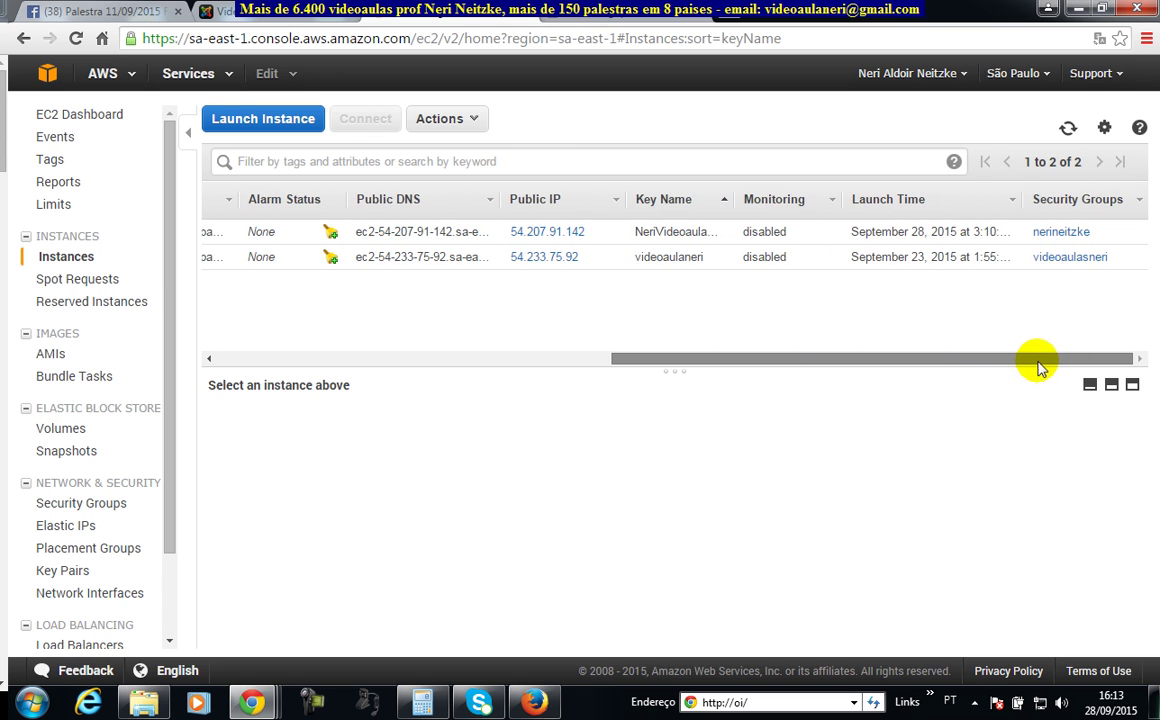
click(645, 231)
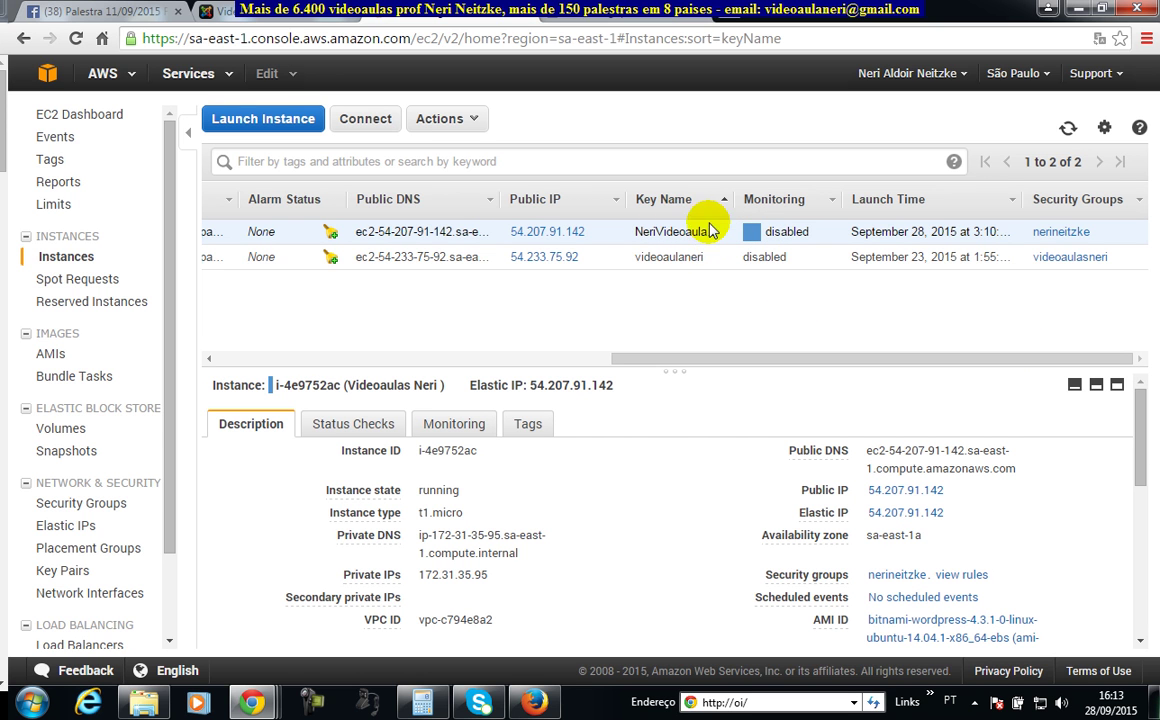
drag(730, 199, 880, 199)
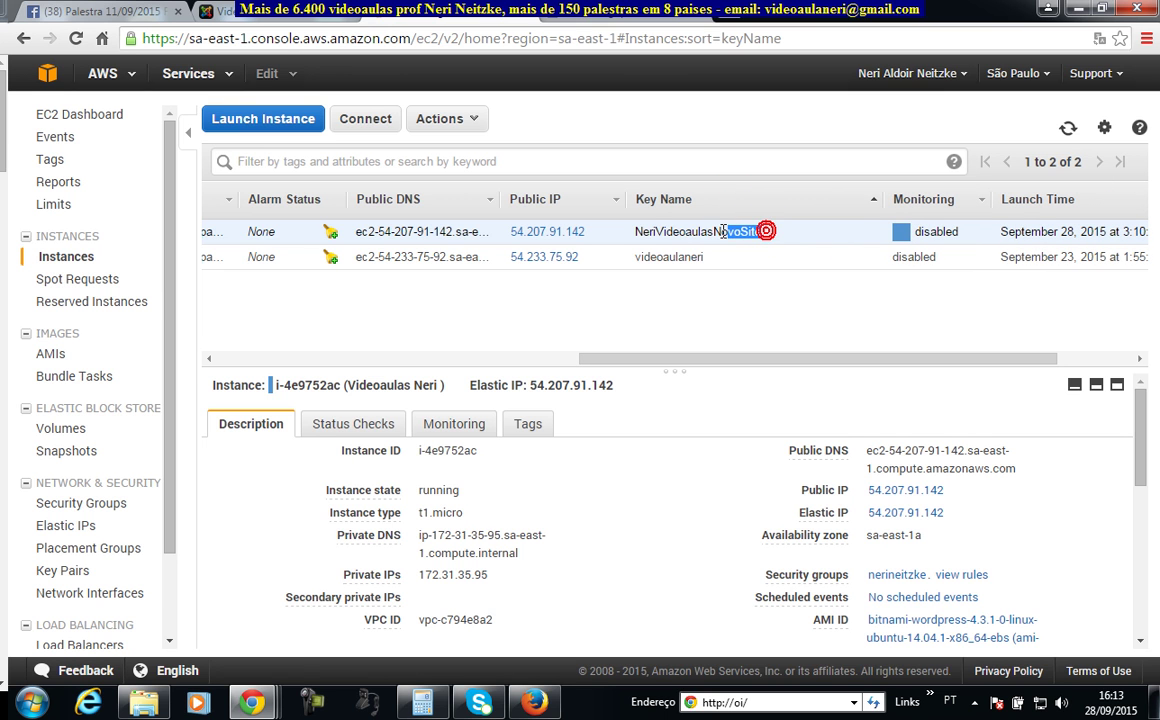
drag(724, 231, 643, 231)
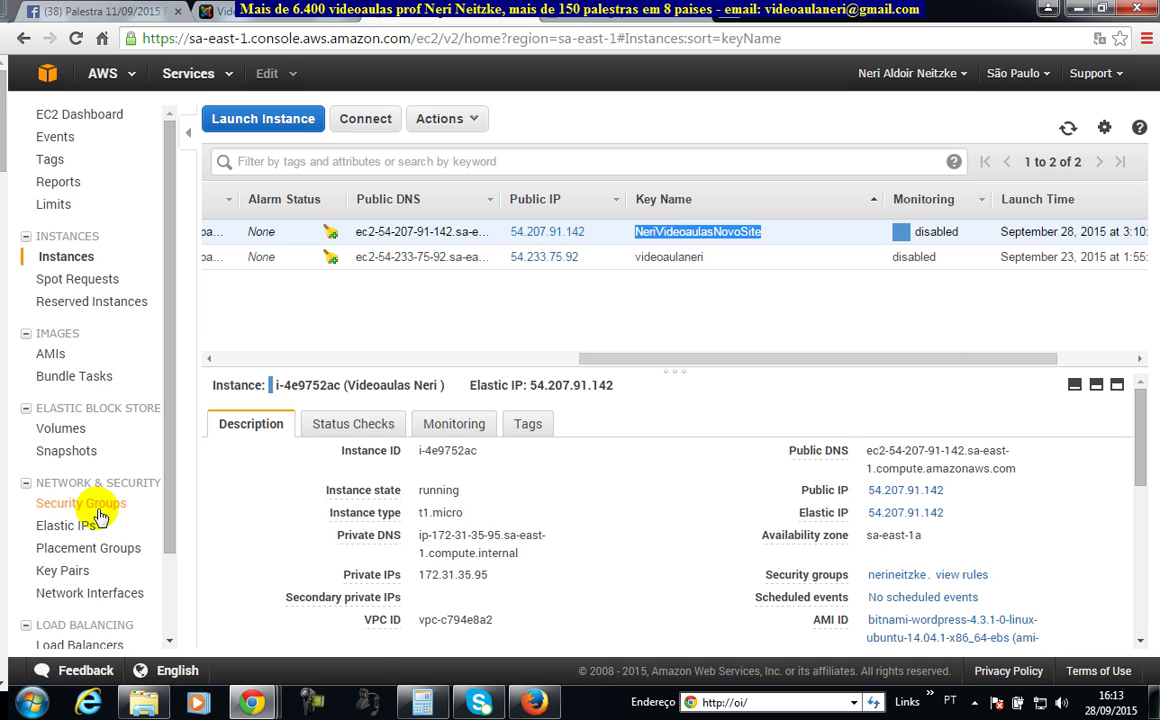
Create a new EC2 key pair named NeriVideoaulasNovoSite and download its .pem file.
click(82, 575)
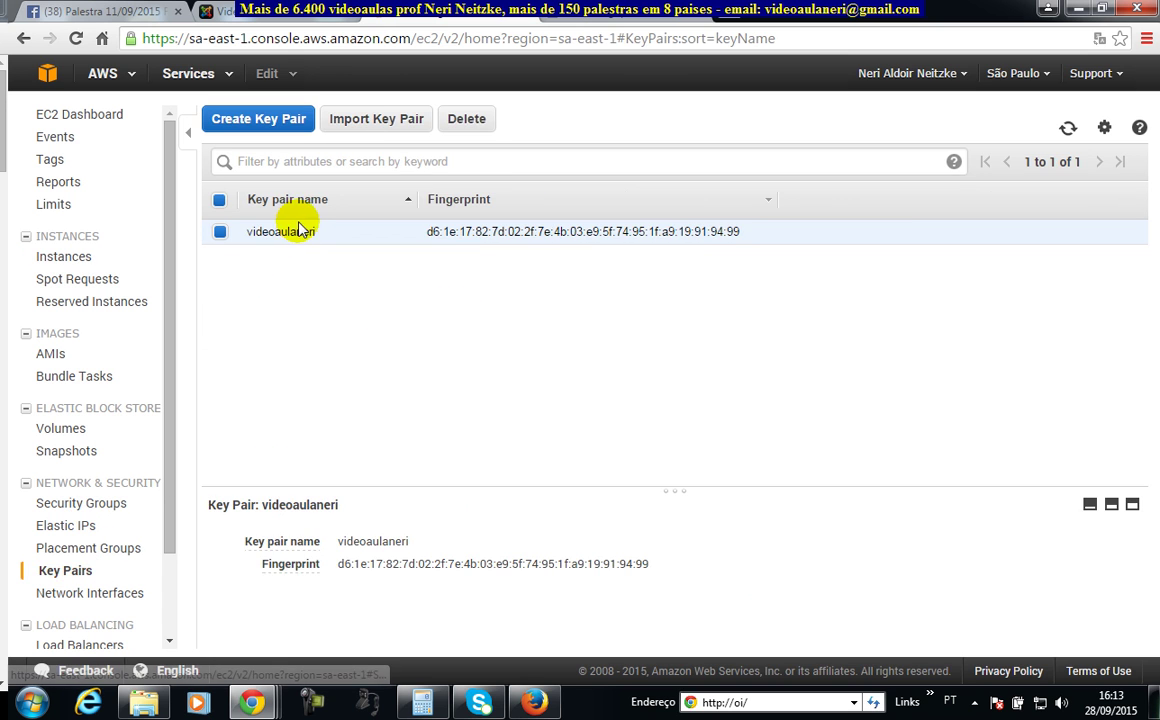
click(246, 118)
click(557, 369)
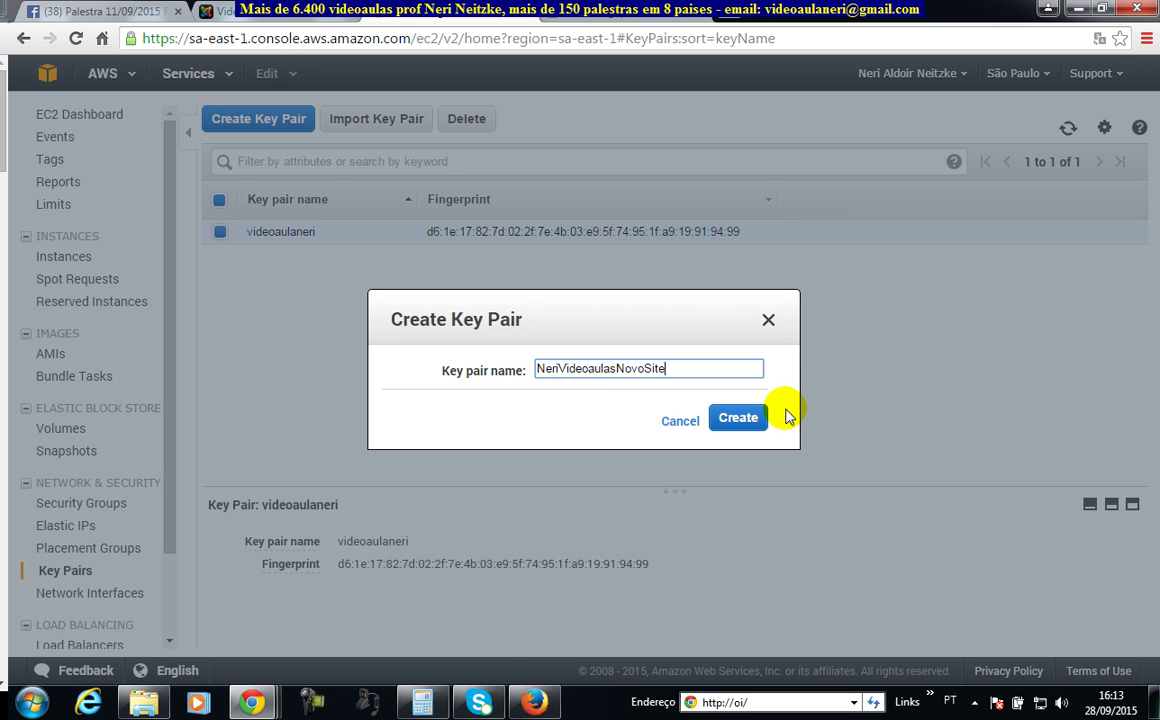
click(742, 418)
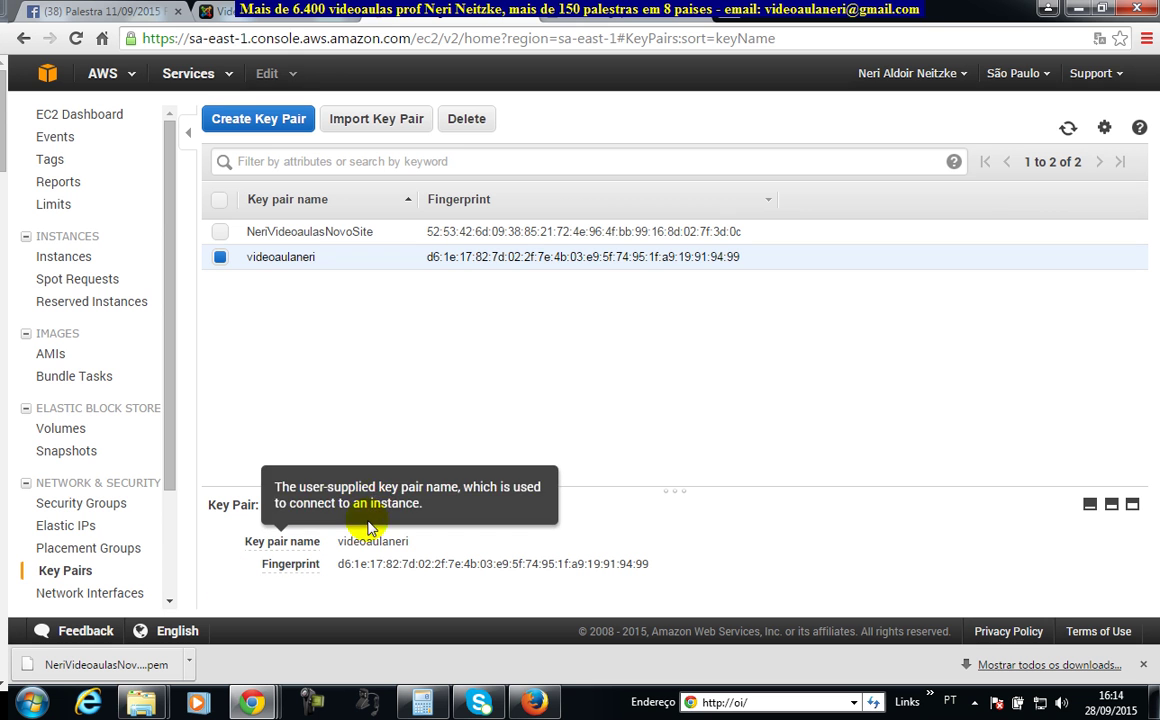
Delete all the old key files and the teste file from the Utilitarios folder inside Amazon Wordpress Sahifa.
mouse_move(148, 703)
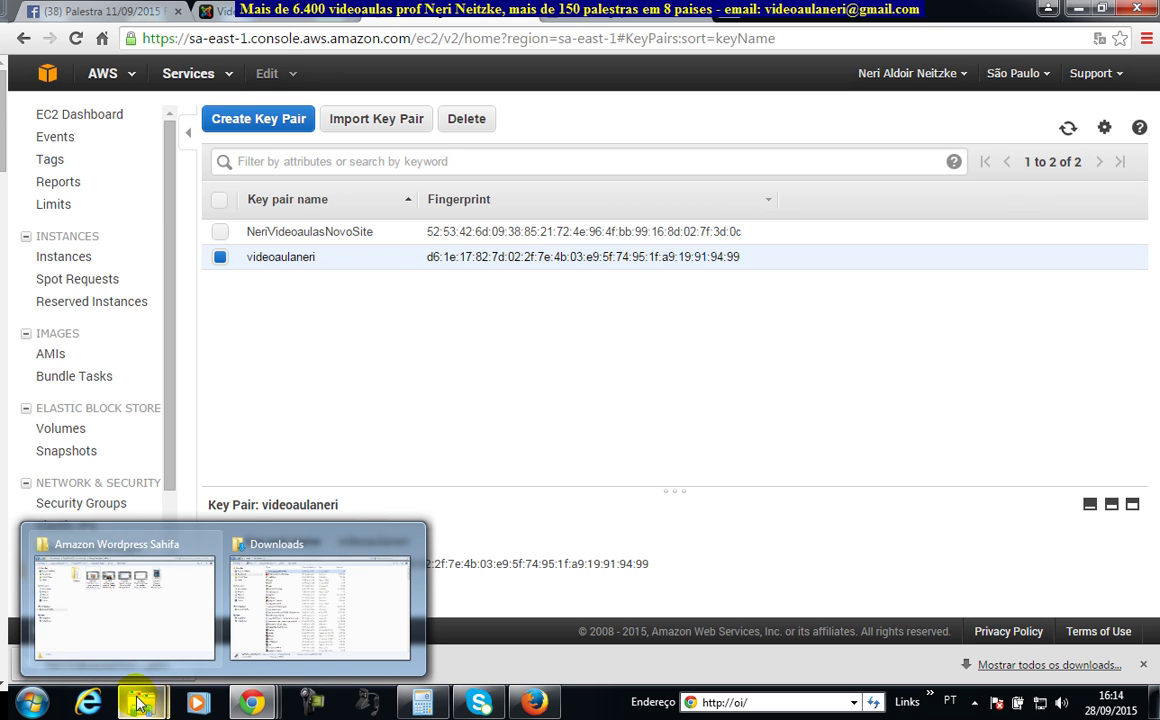
click(148, 637)
double_click(291, 157)
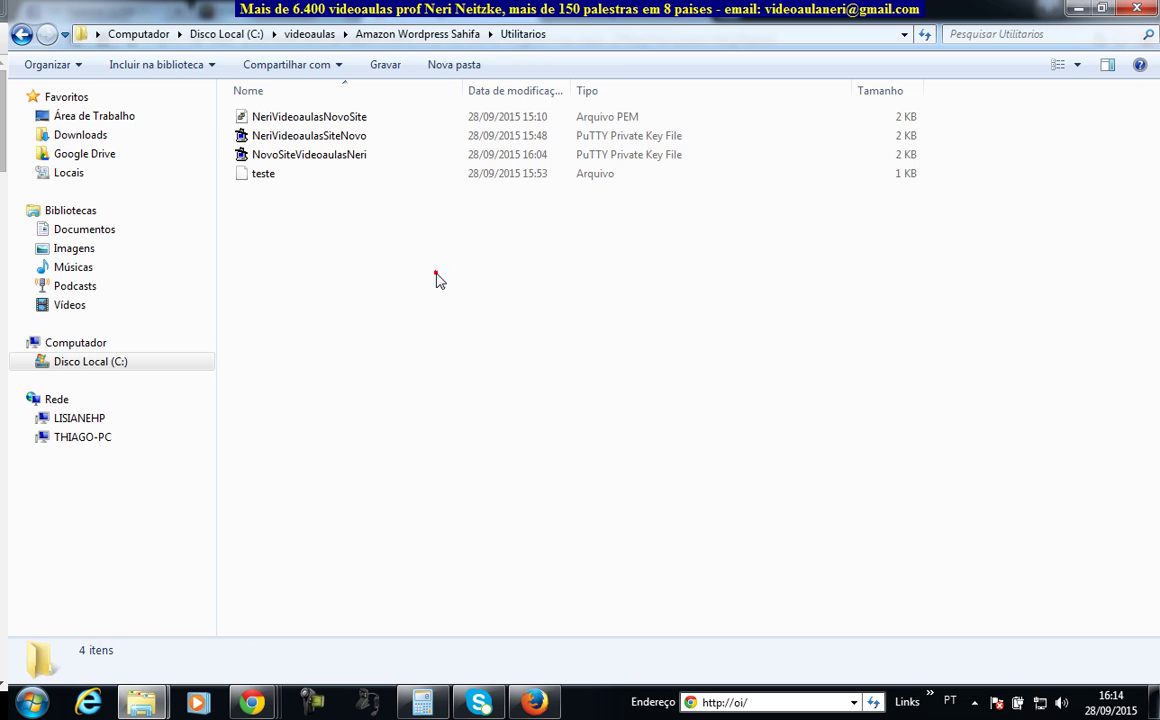
drag(540, 305, 330, 137)
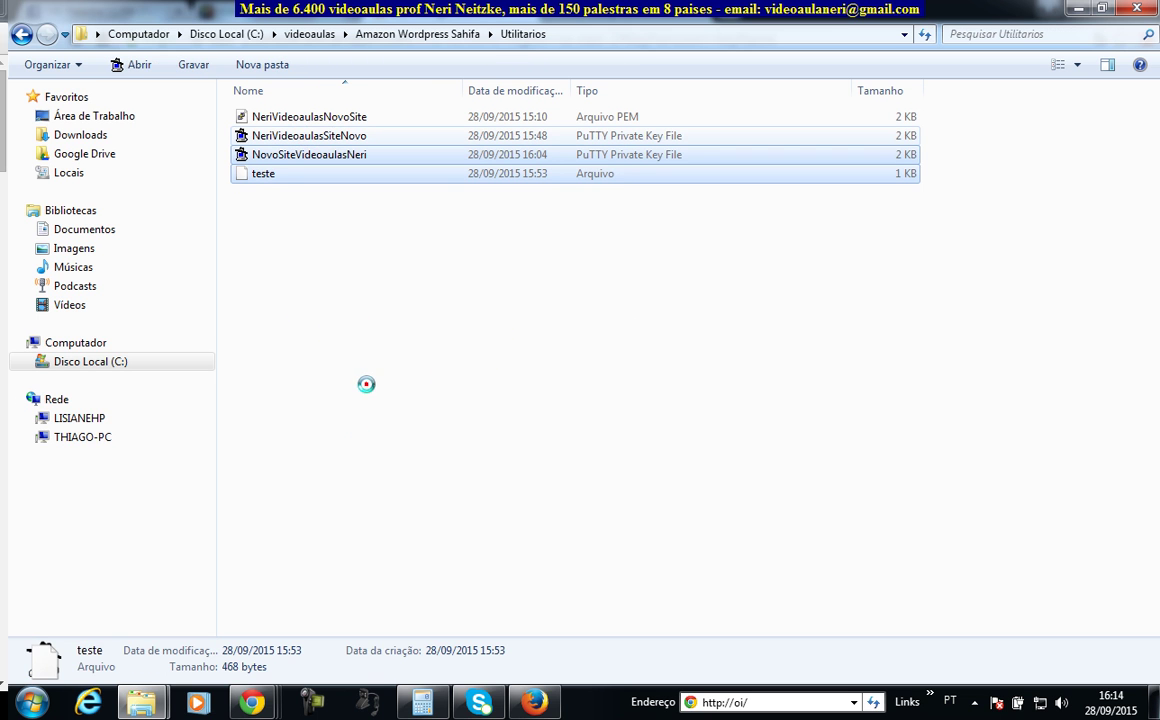
click(332, 347)
key(ctrl+a)
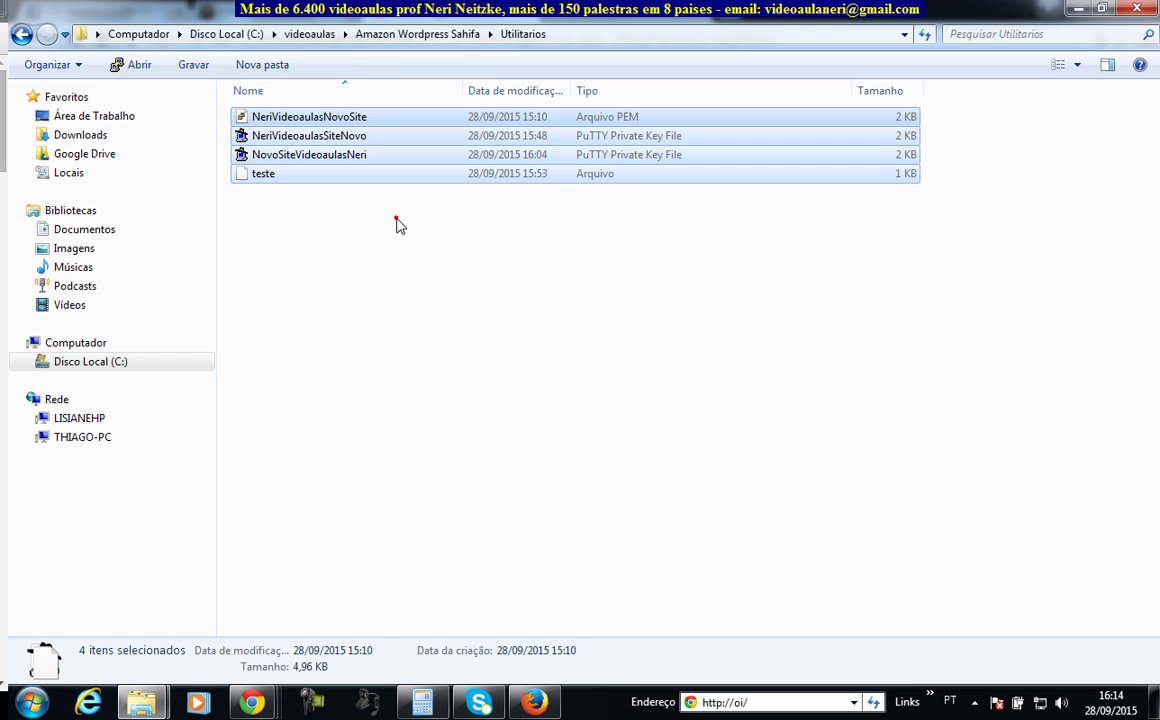
key(Delete)
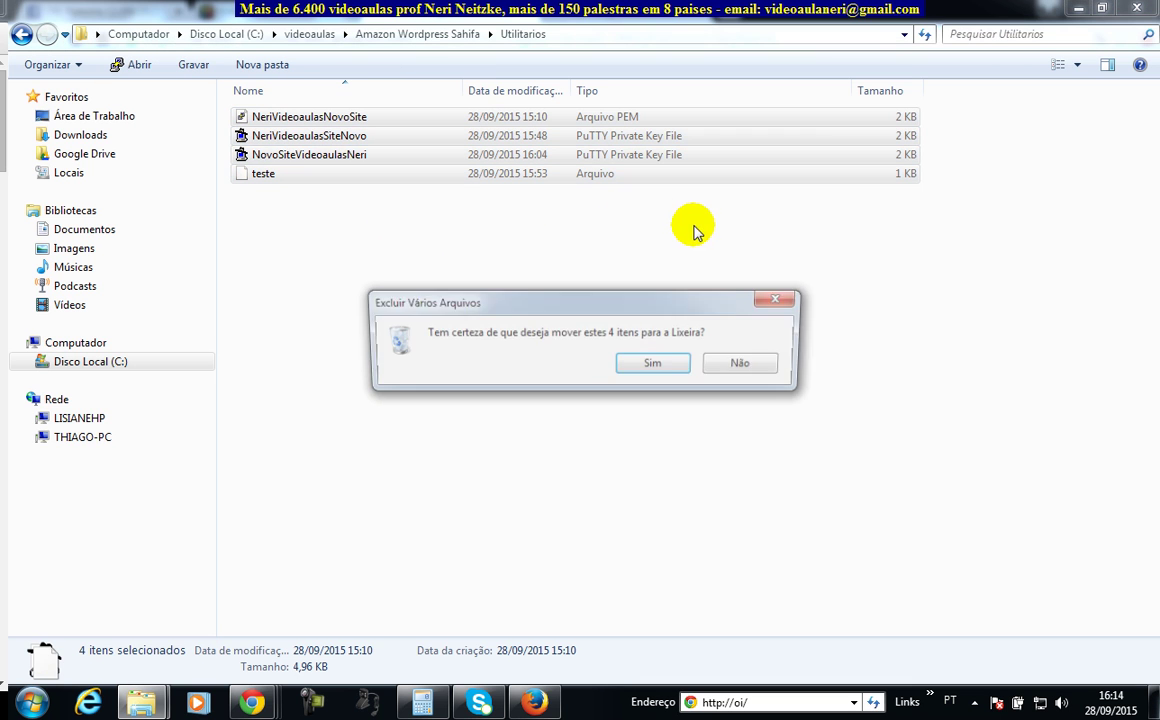
click(666, 361)
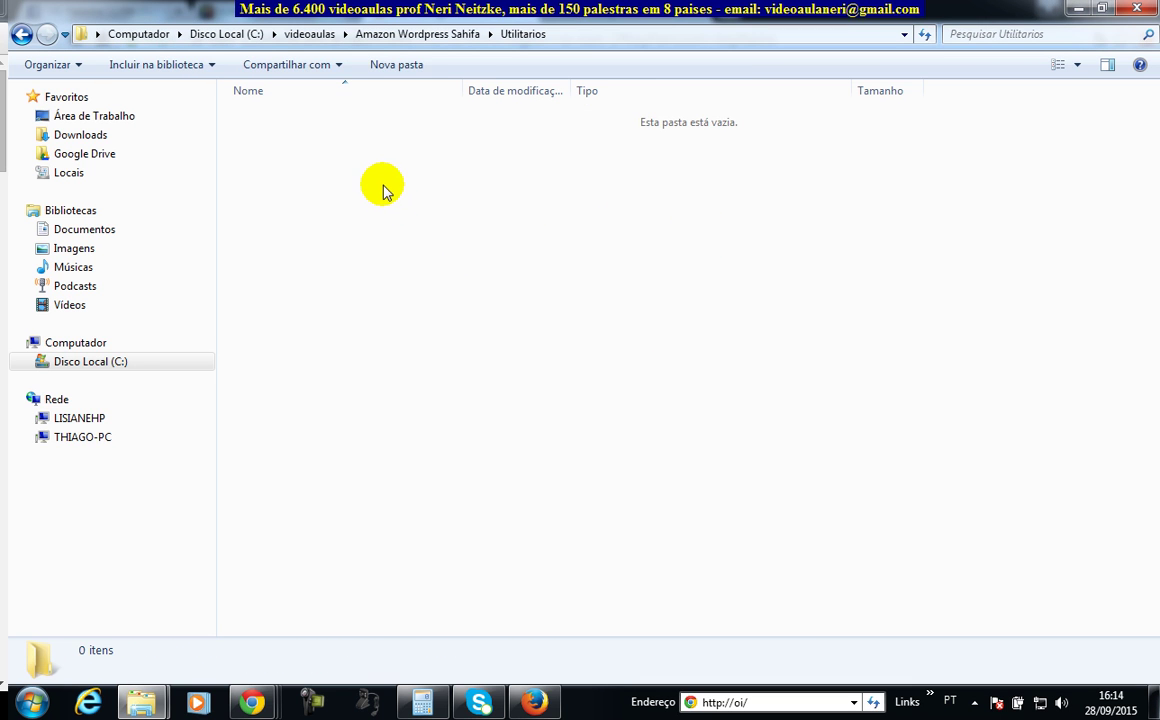
Paste the newly downloaded NeriVideoaulasNovoSite PEM file into the Utilitarios folder, widen the name column, and return to the EC2 console.
click(474, 225)
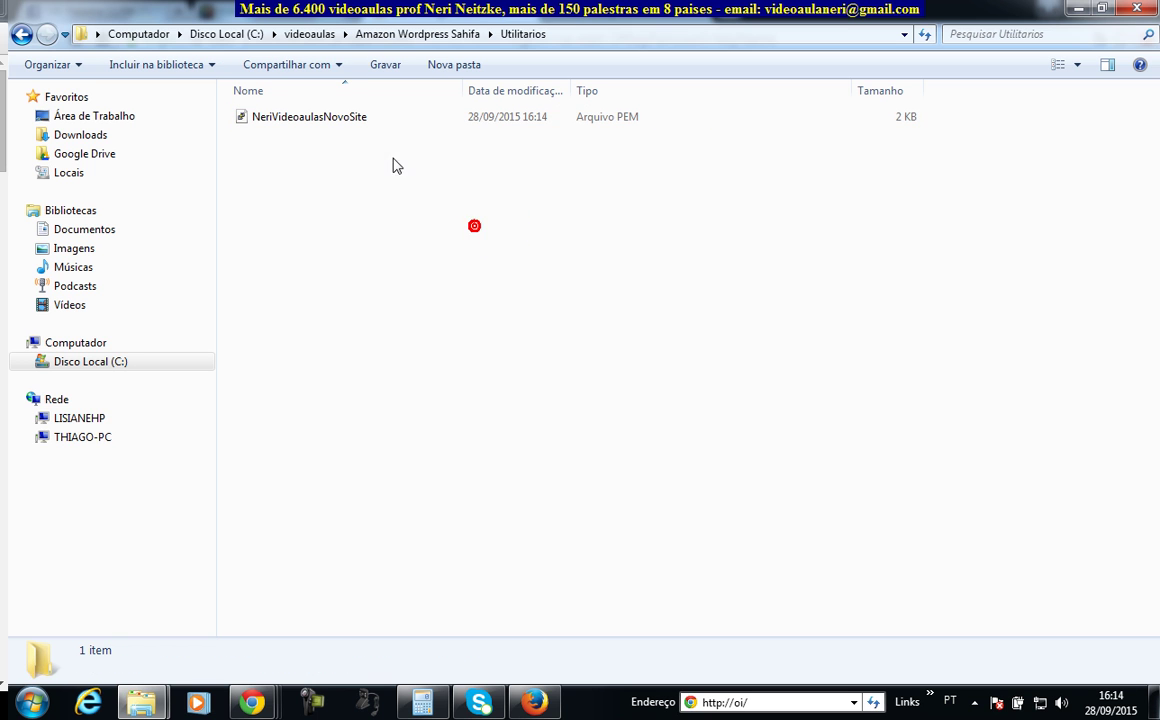
drag(466, 91, 499, 92)
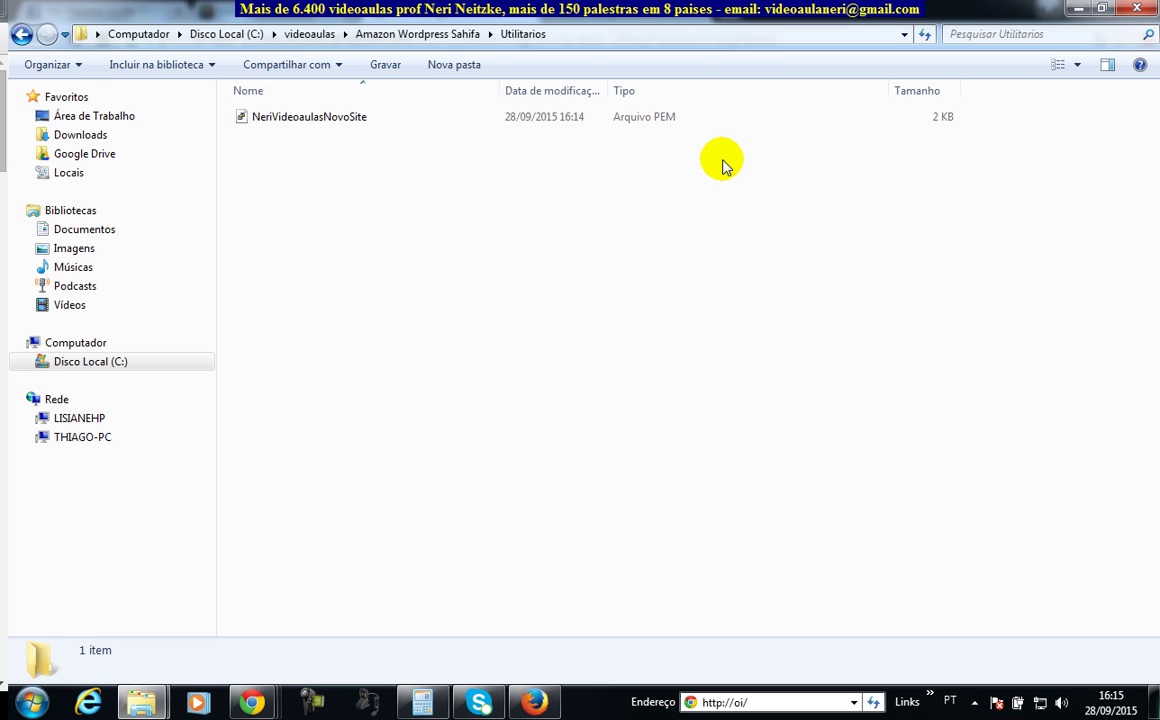
key(alt+Tab)
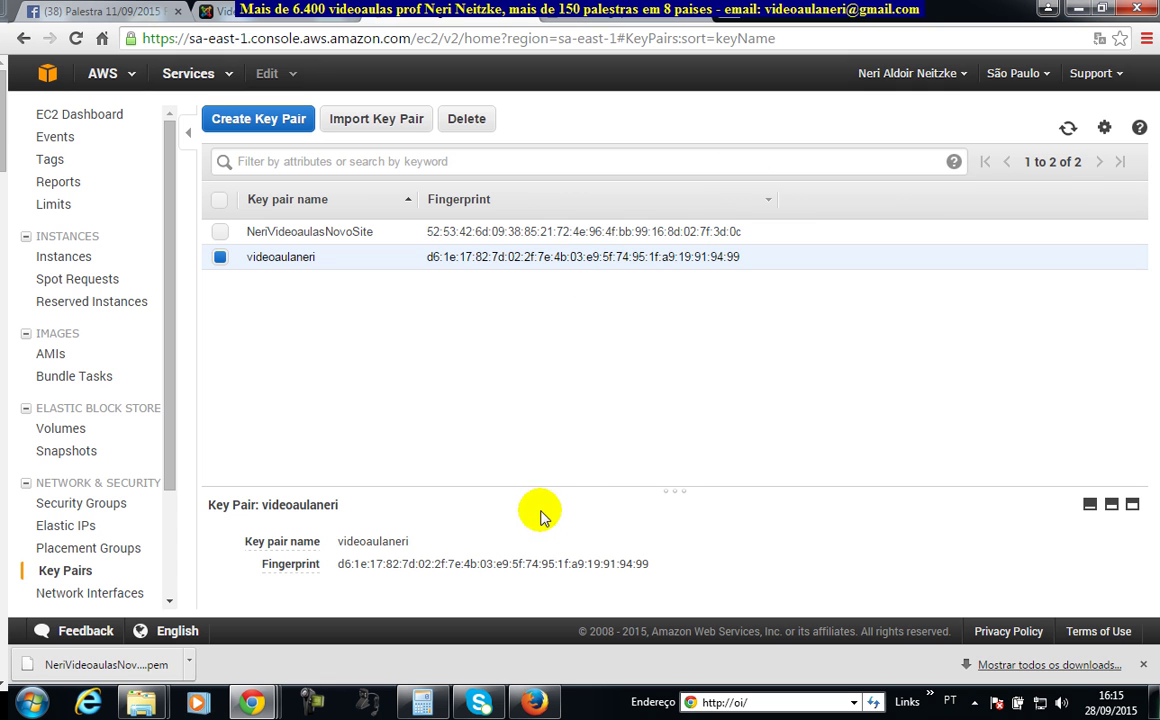
Open PuTTYgen and import the NeriVideoaulasNovoSite PEM key from the Utilitarios folder.
click(24, 700)
mouse_move(135, 409)
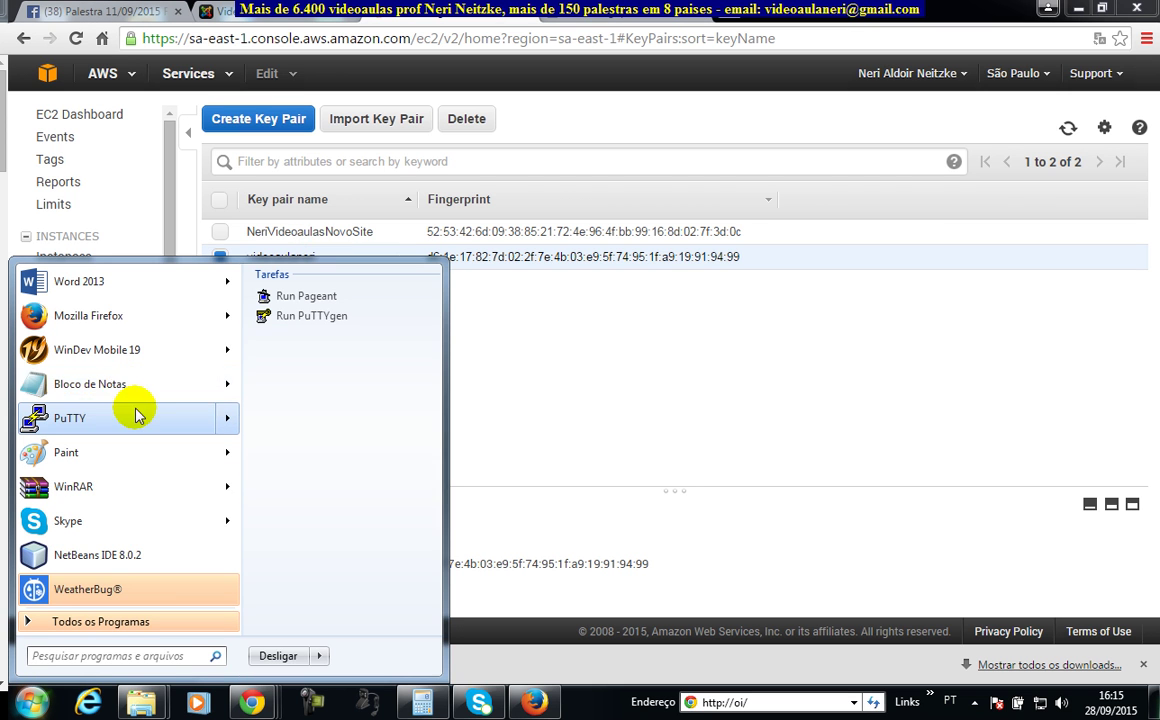
click(300, 321)
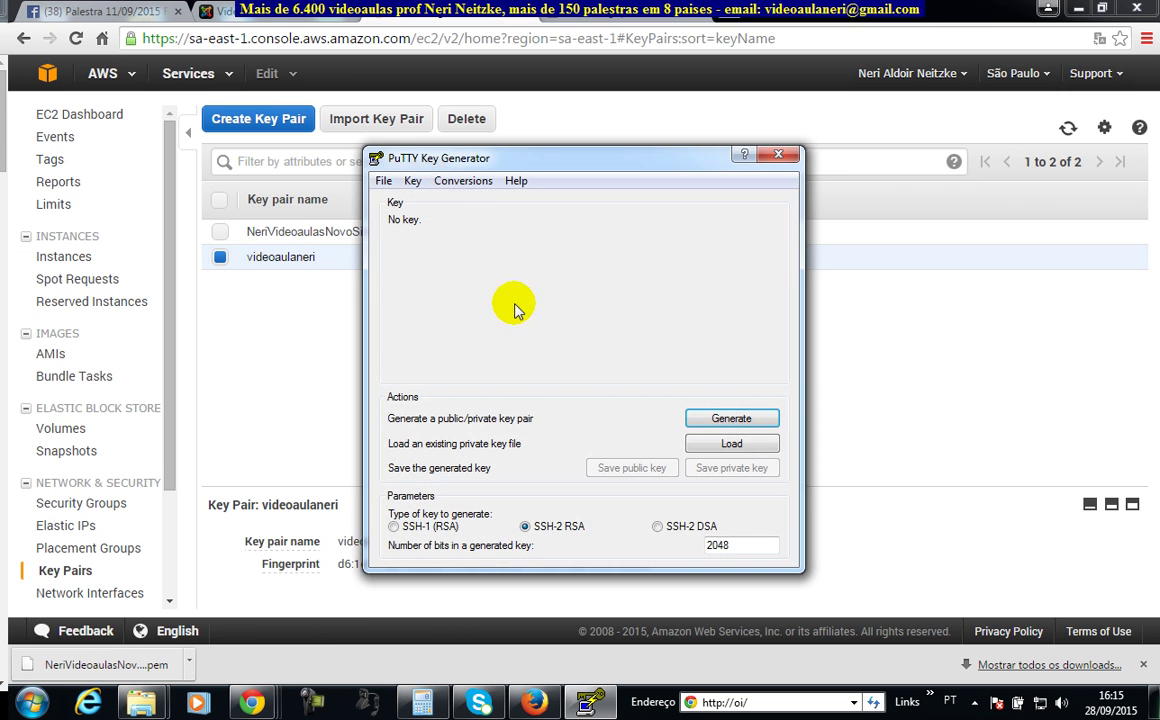
click(458, 182)
click(484, 203)
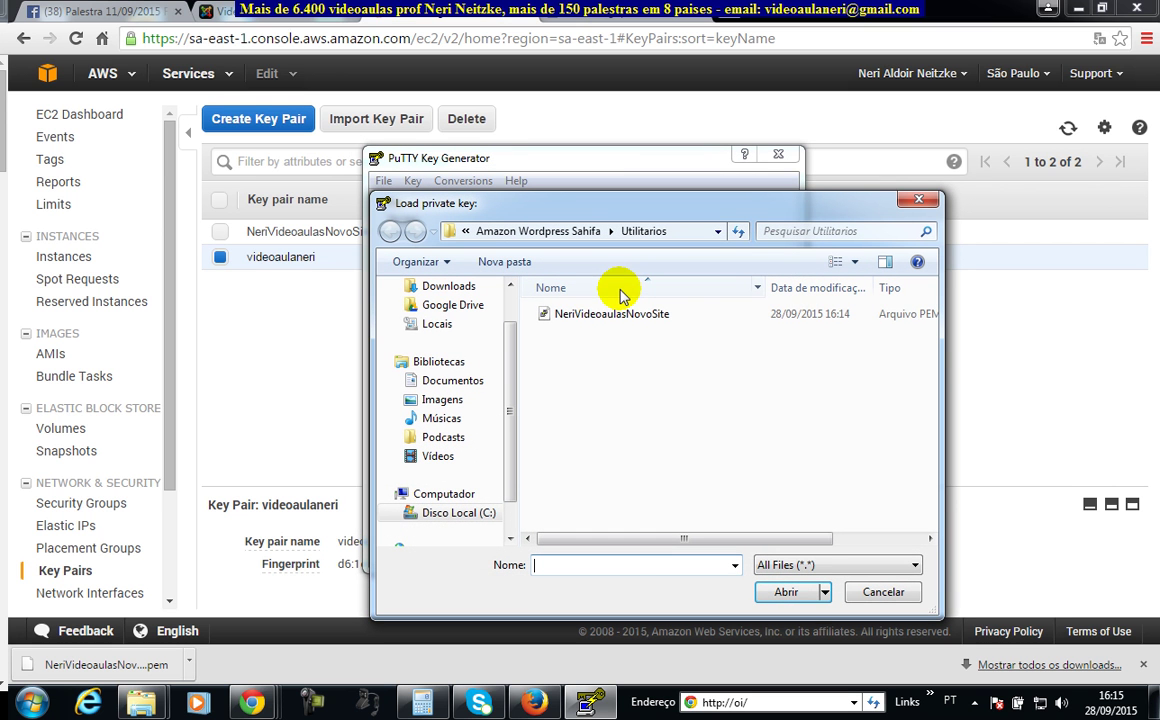
click(612, 314)
click(798, 592)
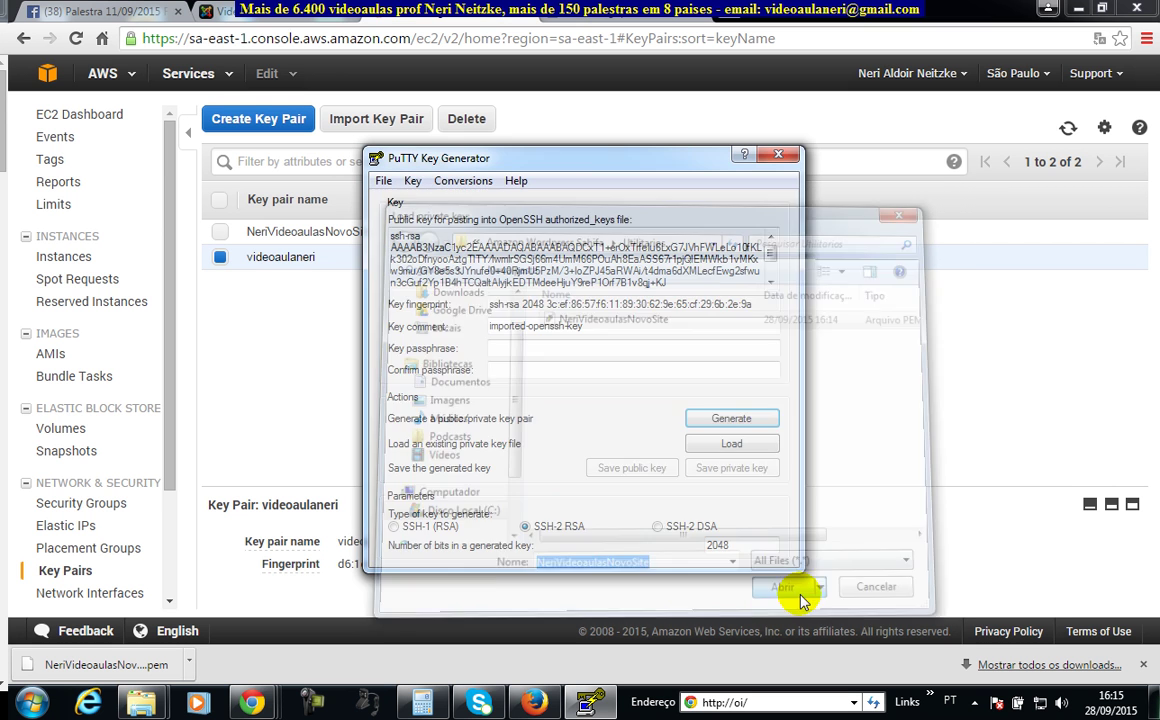
Generate a 2048-bit SSH-2 RSA key, save its private key without a passphrase as VideoaulasNeri in Utilitarios, and check the folder for the file.
click(731, 419)
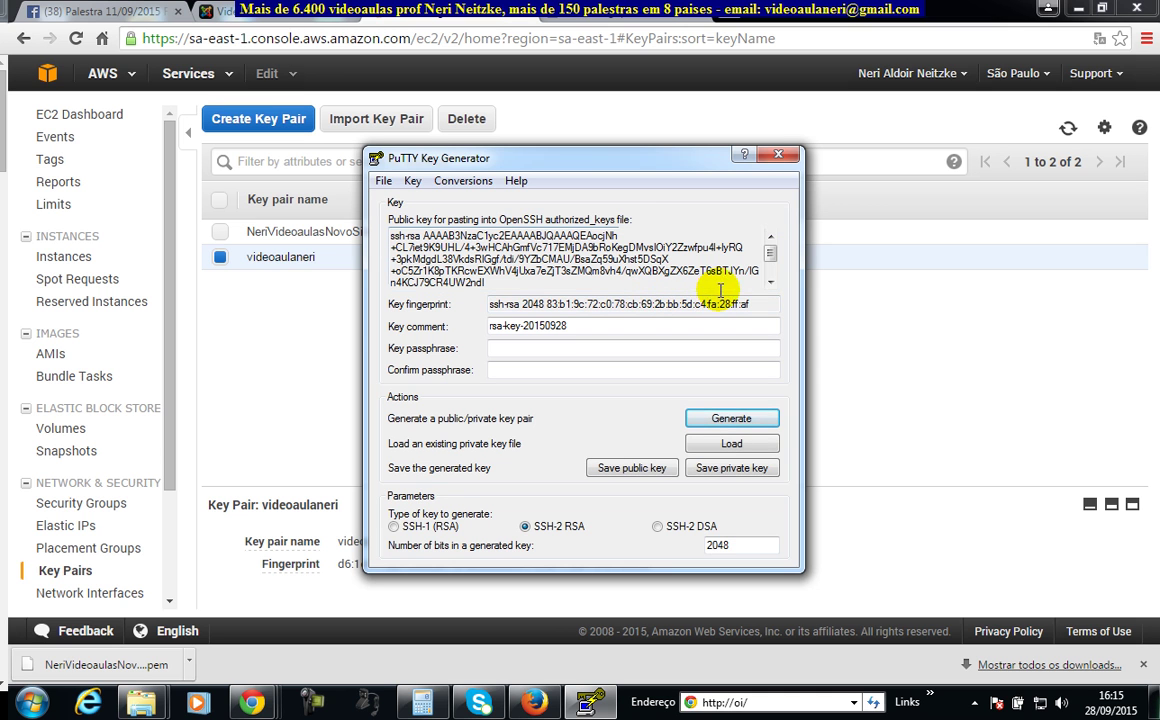
click(762, 467)
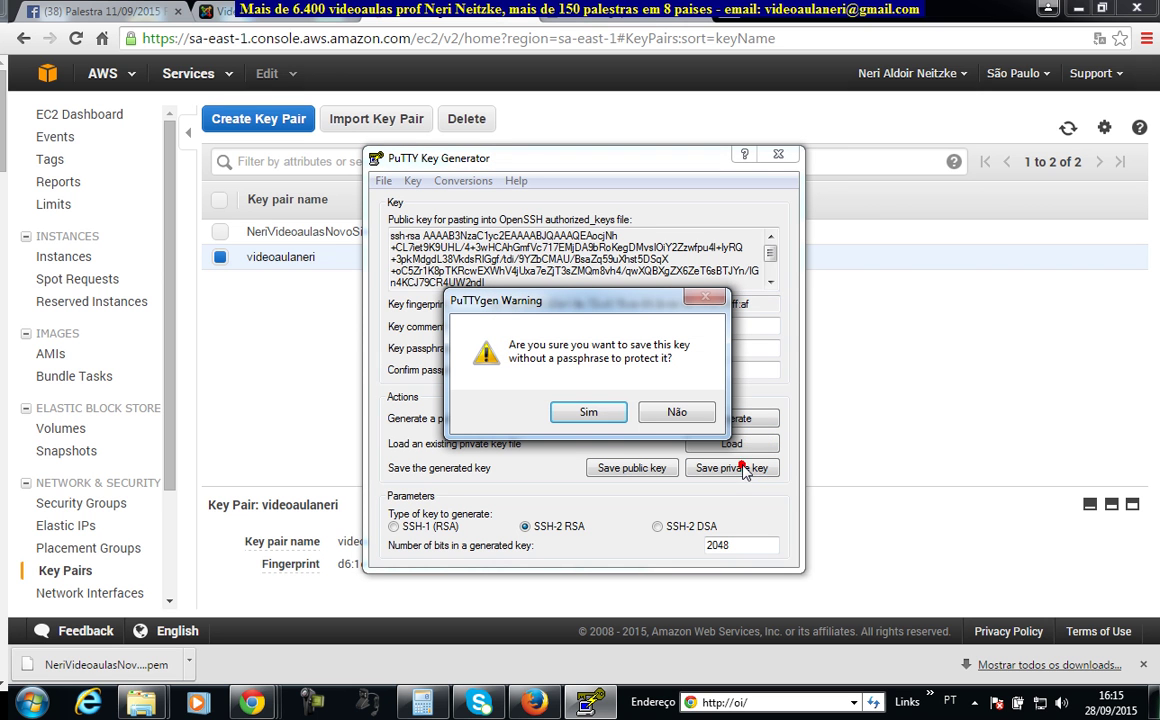
click(592, 413)
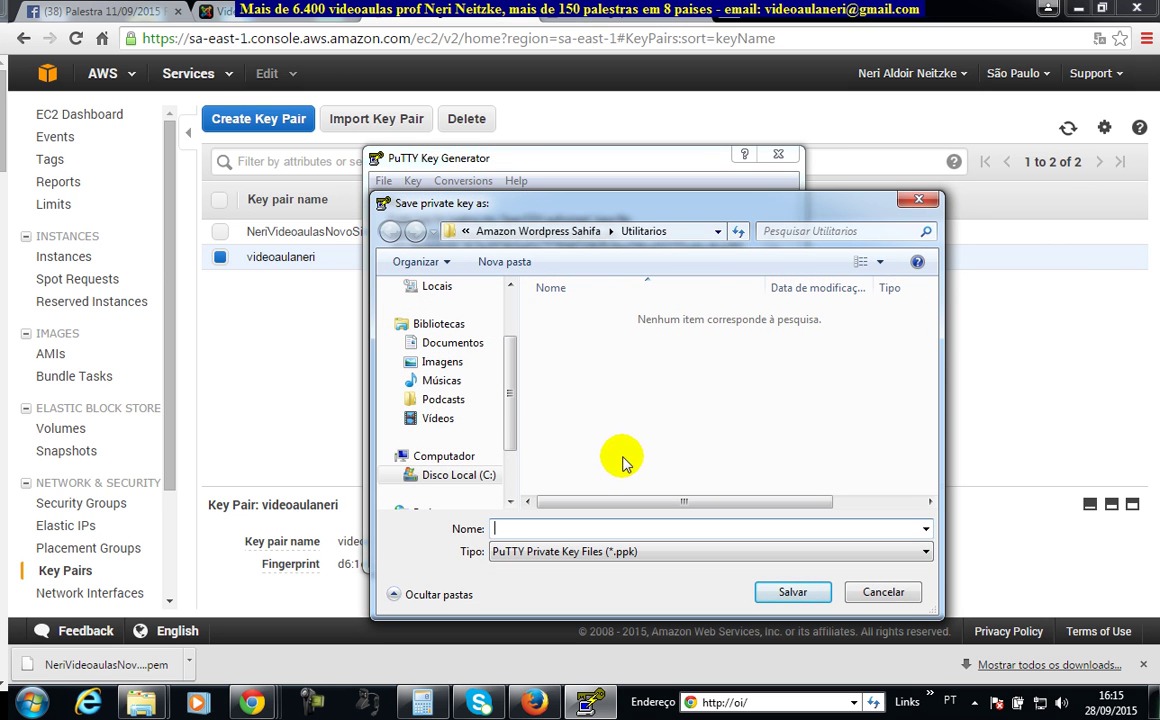
text(VideoaulasNeri)
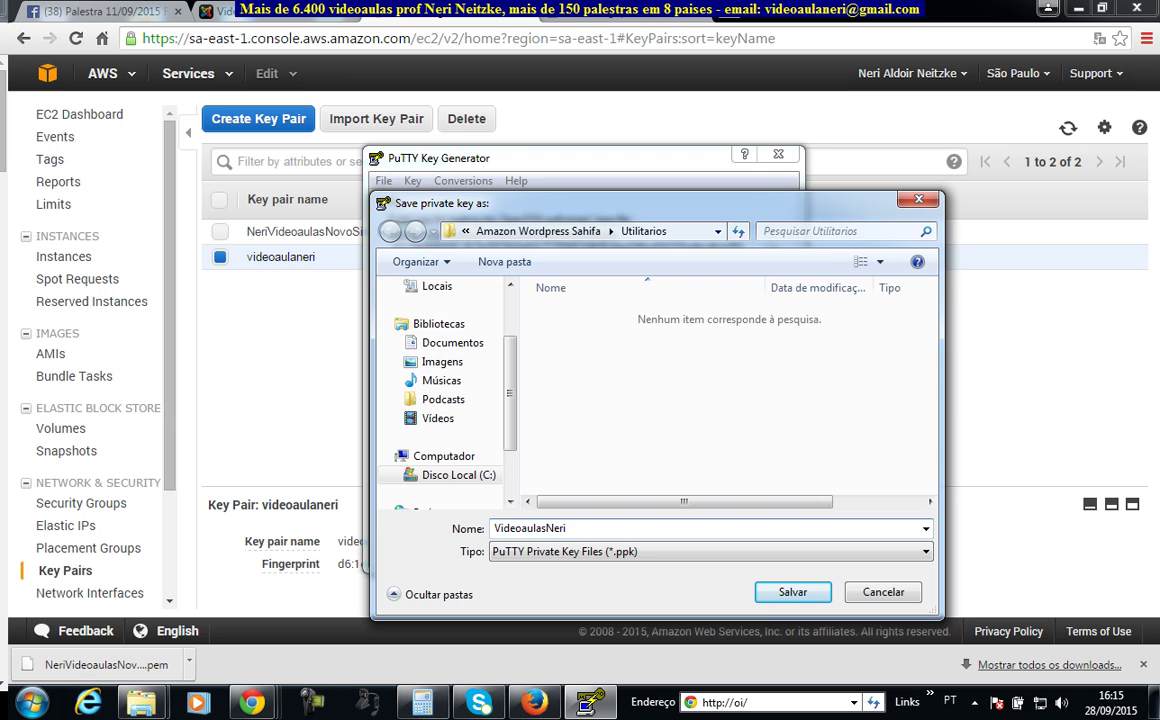
click(775, 593)
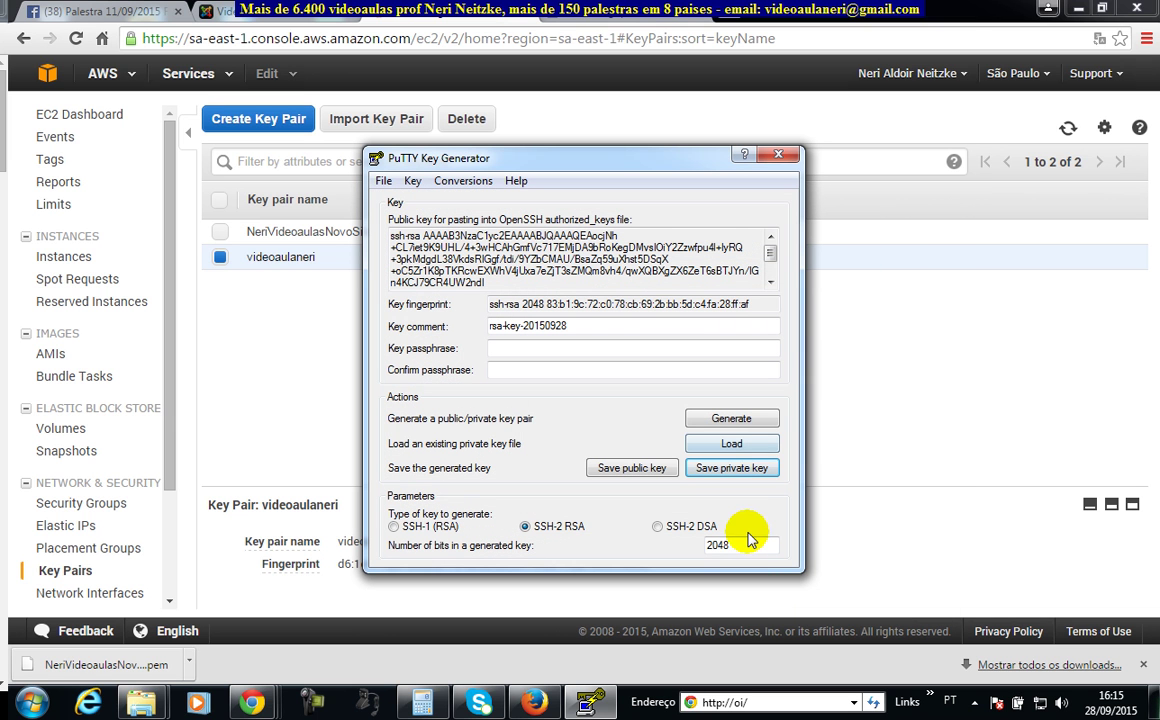
click(781, 156)
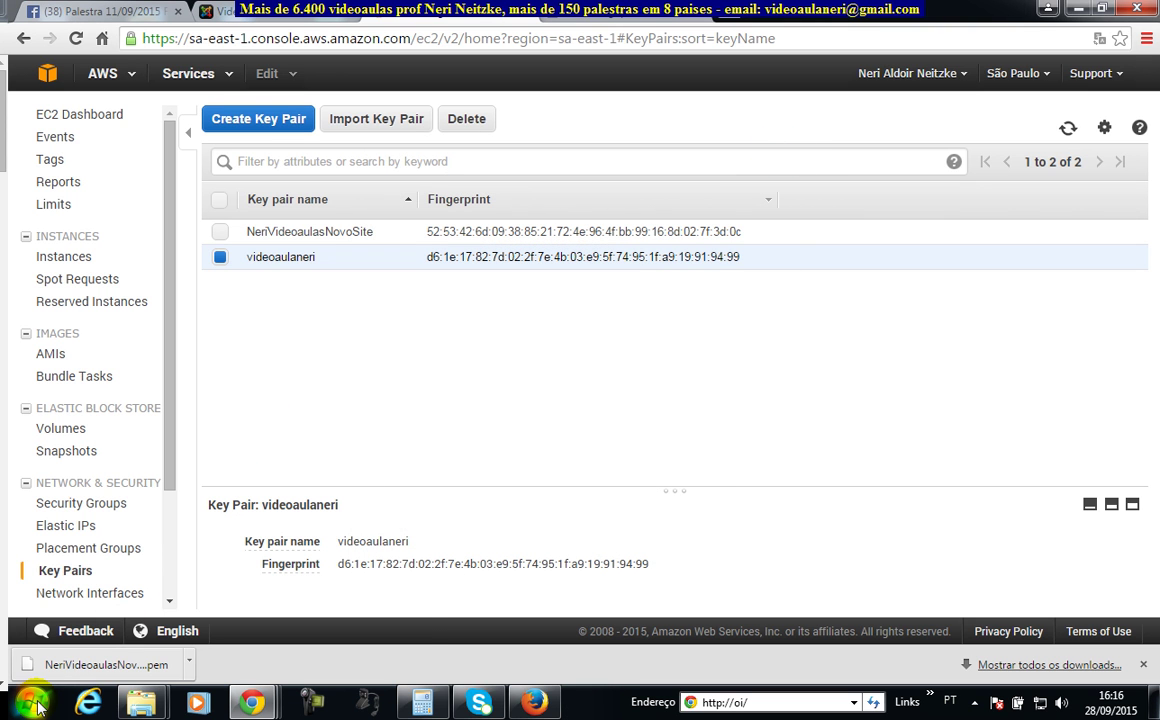
click(138, 705)
click(150, 650)
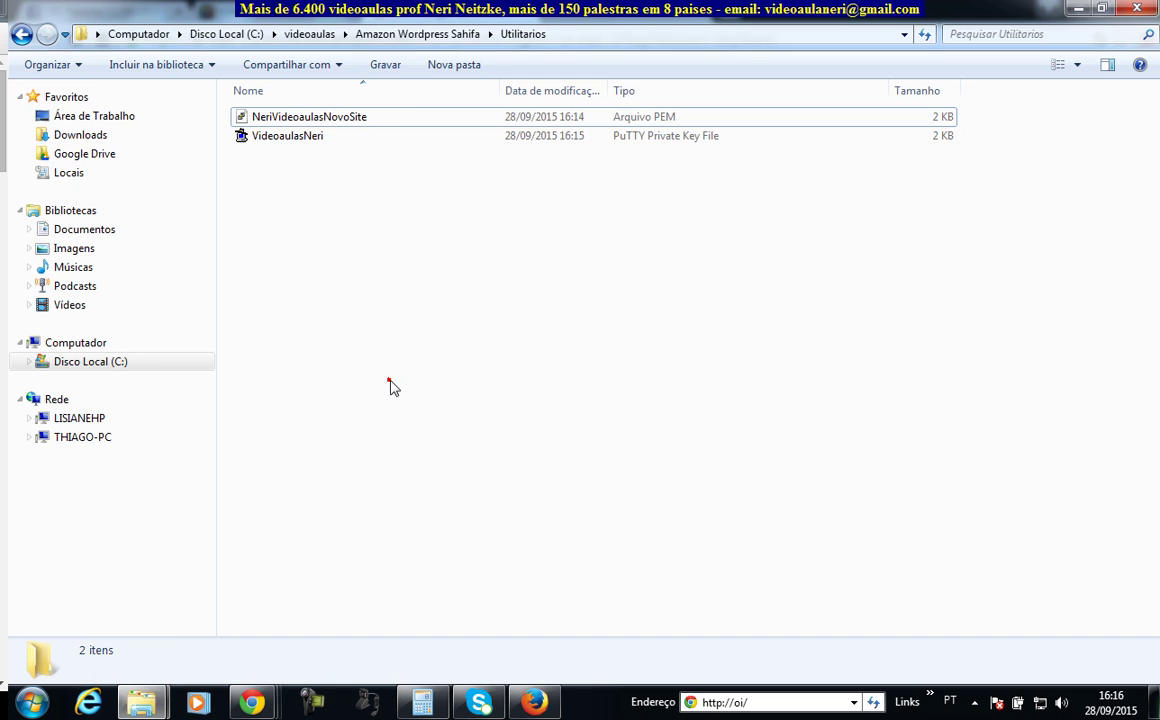
click(1078, 8)
Open PuTTY, set the VideoaulasNeri key from Utilitarios as the SSH authentication private key, and return to the basic session options.
click(40, 703)
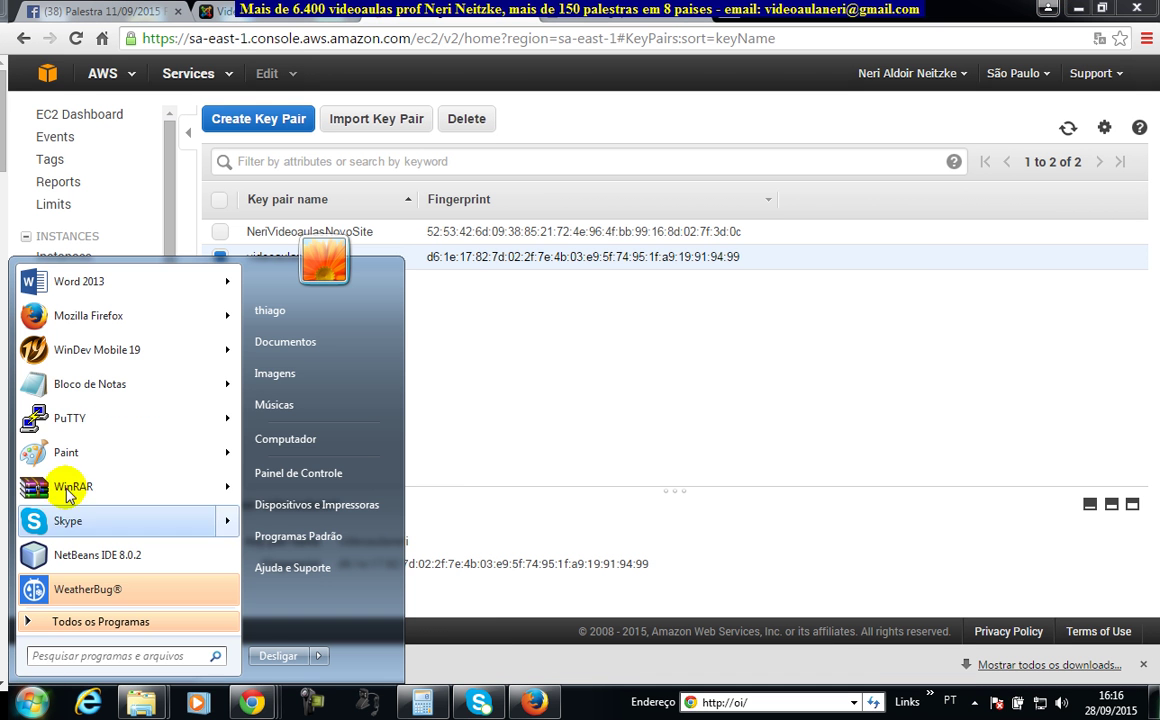
click(128, 420)
click(436, 457)
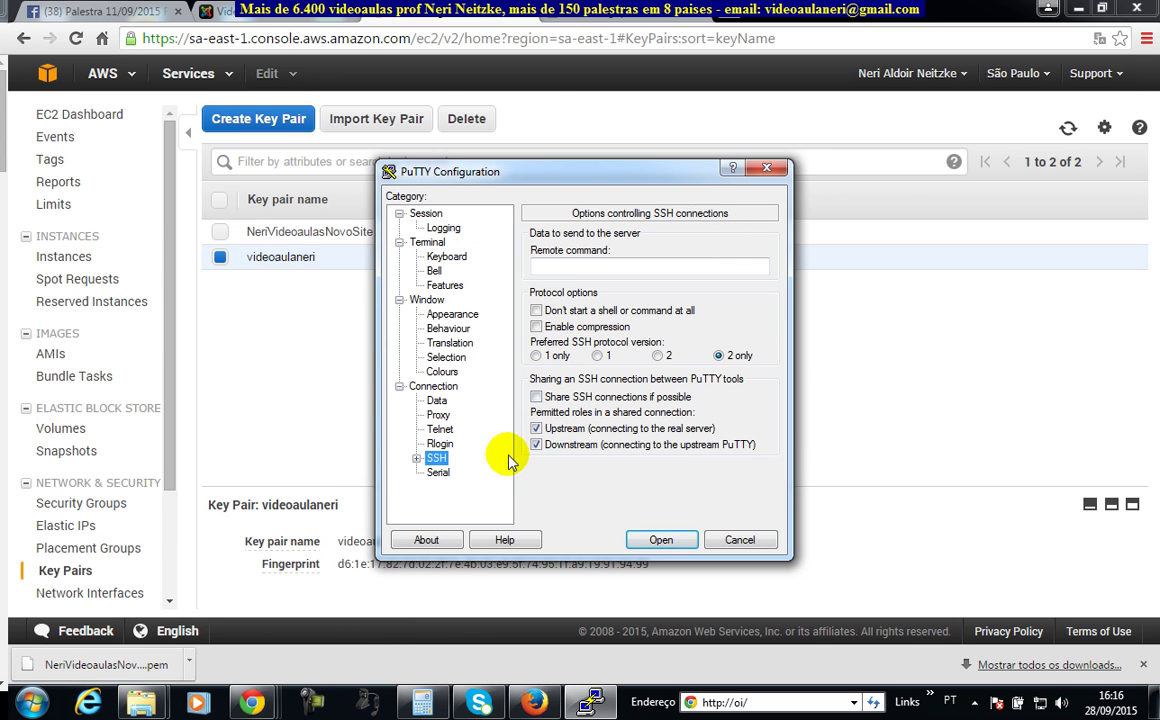
click(416, 458)
click(453, 443)
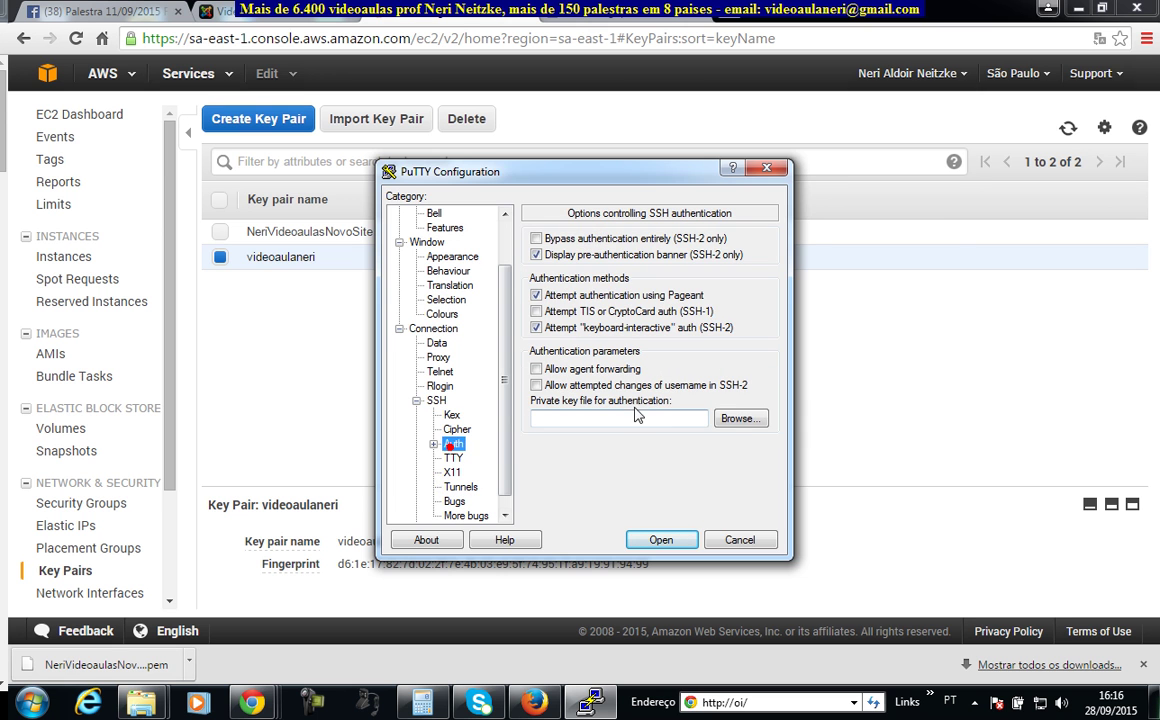
click(740, 489)
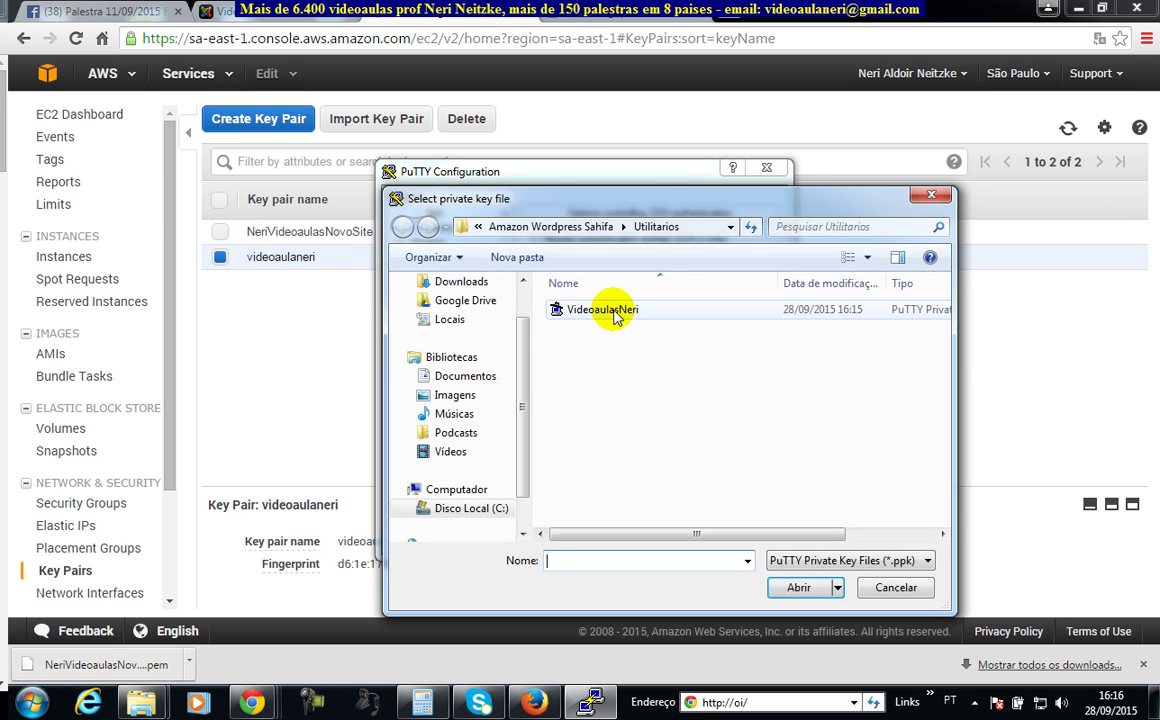
double_click(614, 316)
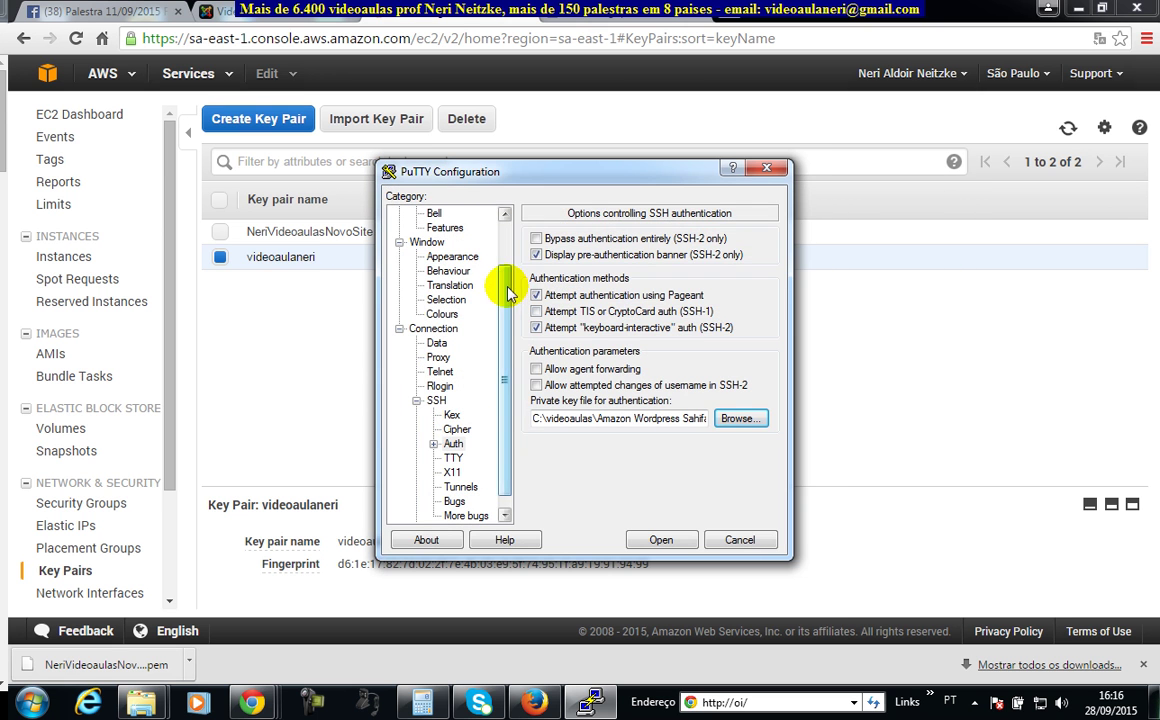
drag(507, 286, 487, 220)
click(427, 214)
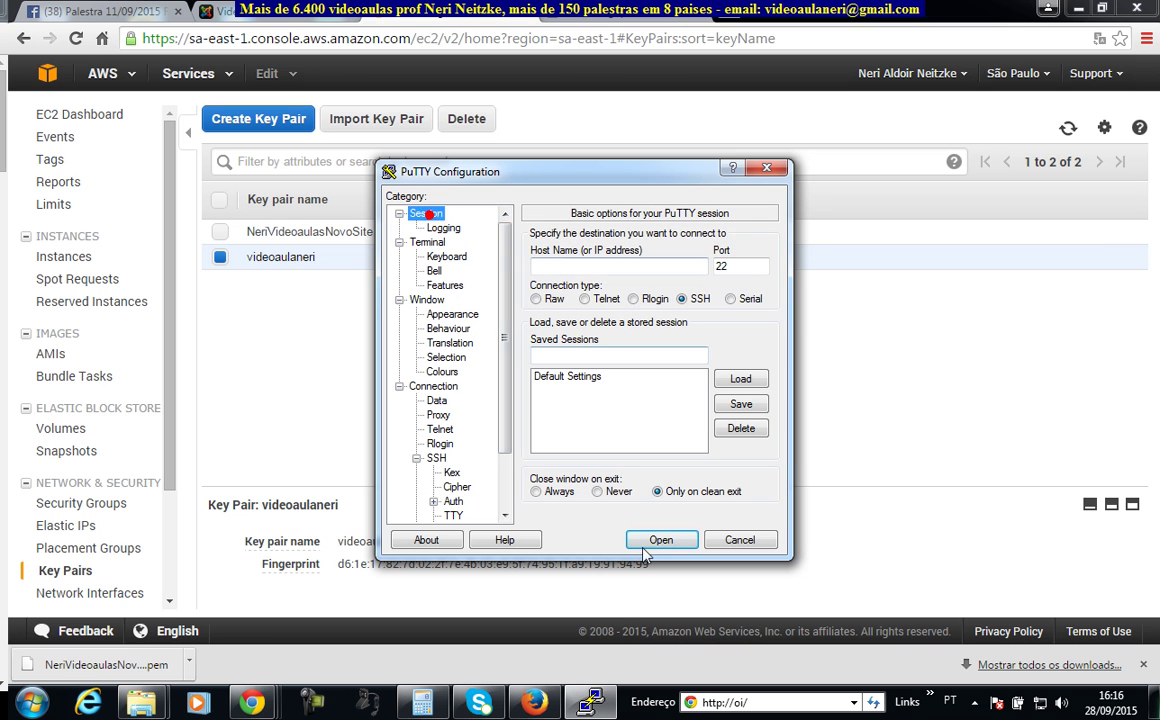
In the EC2 console, open the Videoaulas Neri instance's description and copy its public DNS address.
click(370, 16)
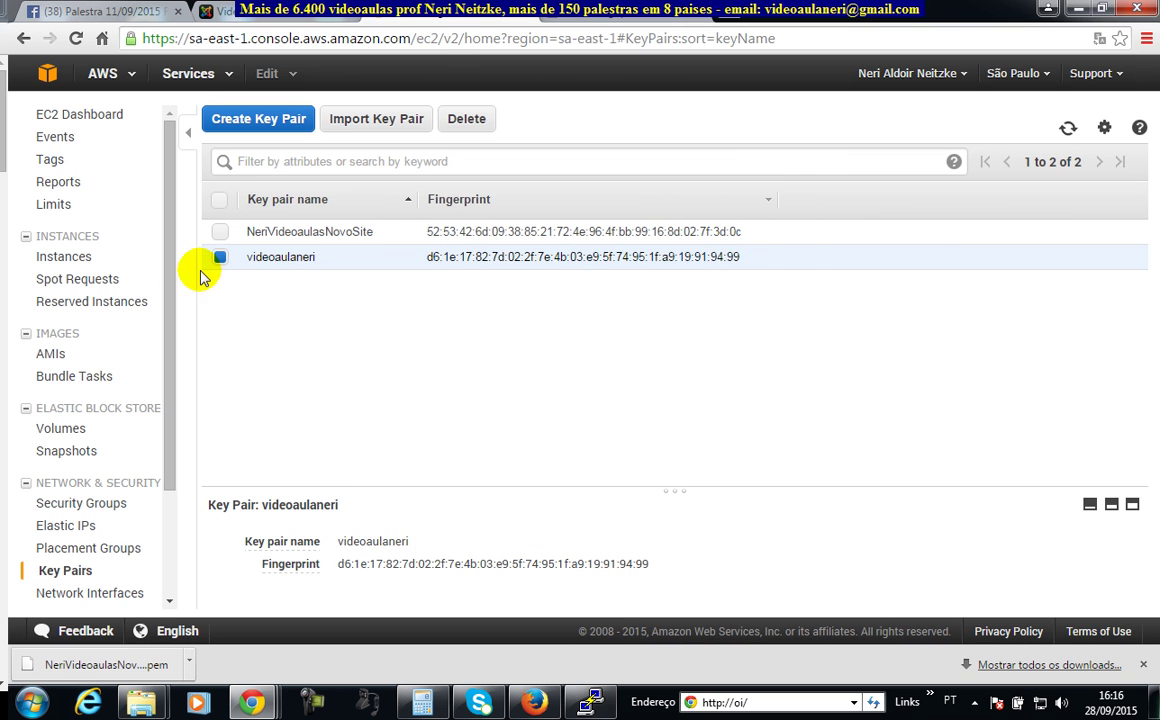
click(296, 233)
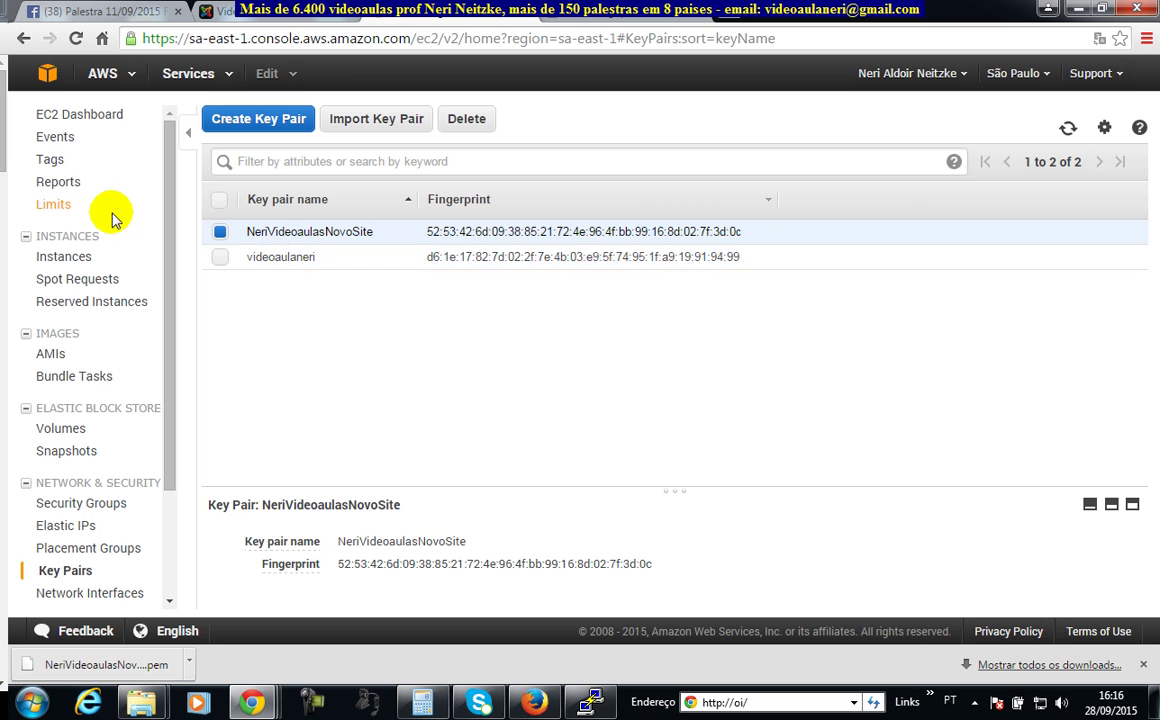
click(66, 256)
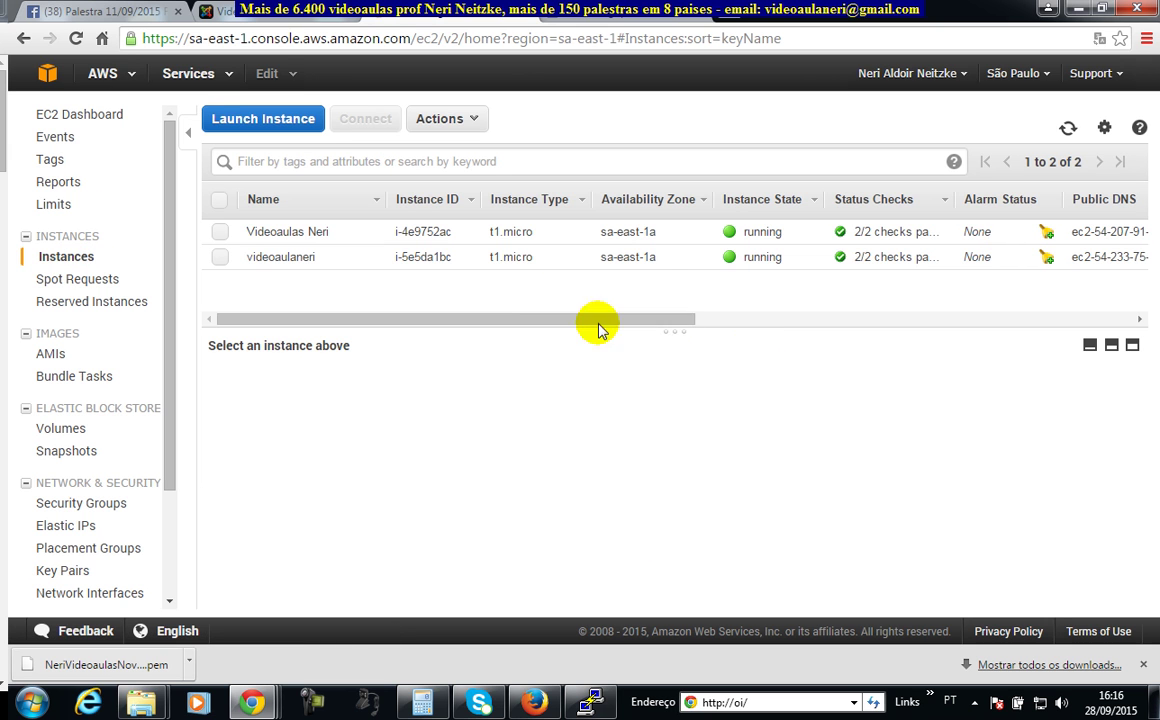
click(415, 231)
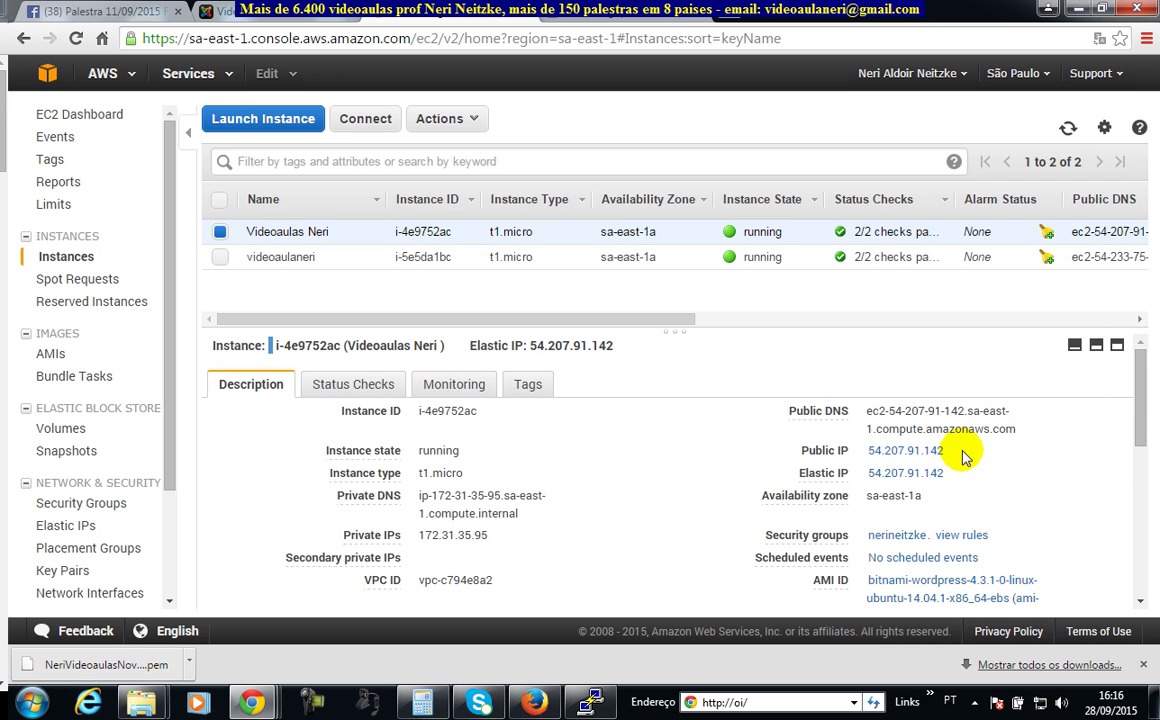
drag(1015, 428, 872, 413)
key(ctrl+c)
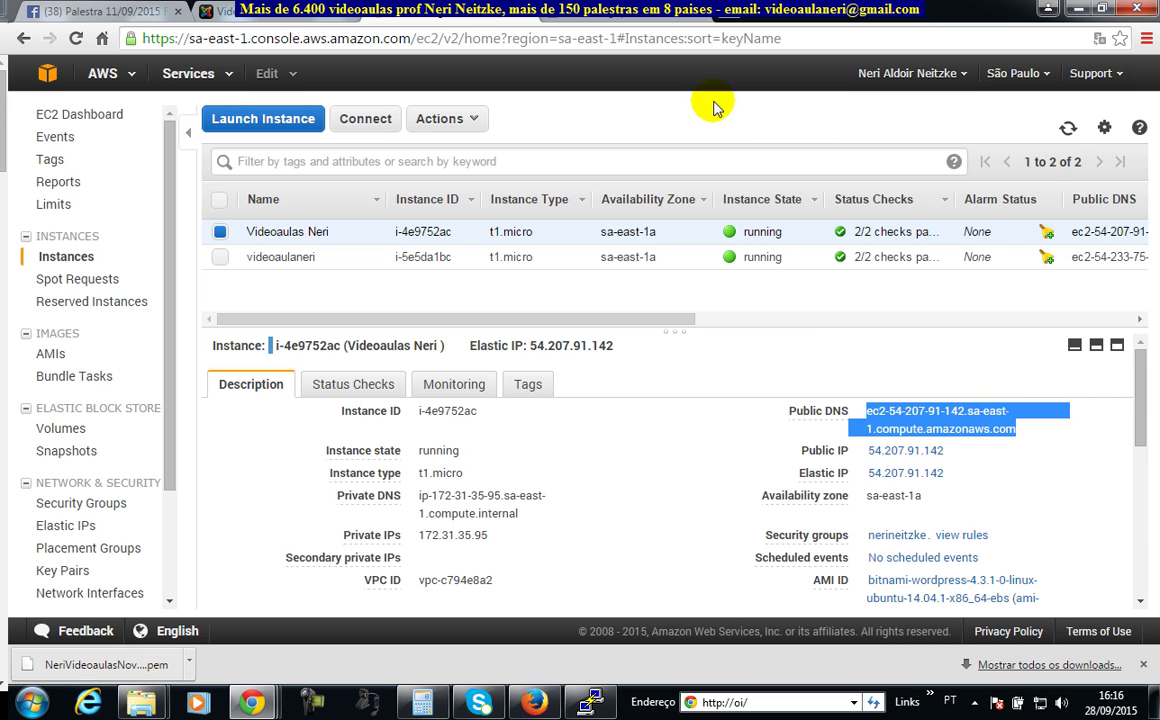
Enter the copied public DNS as PuTTY's host name, try to log in over SSH as bitnami, and close the session.
click(596, 703)
click(560, 266)
key(ctrl+v)
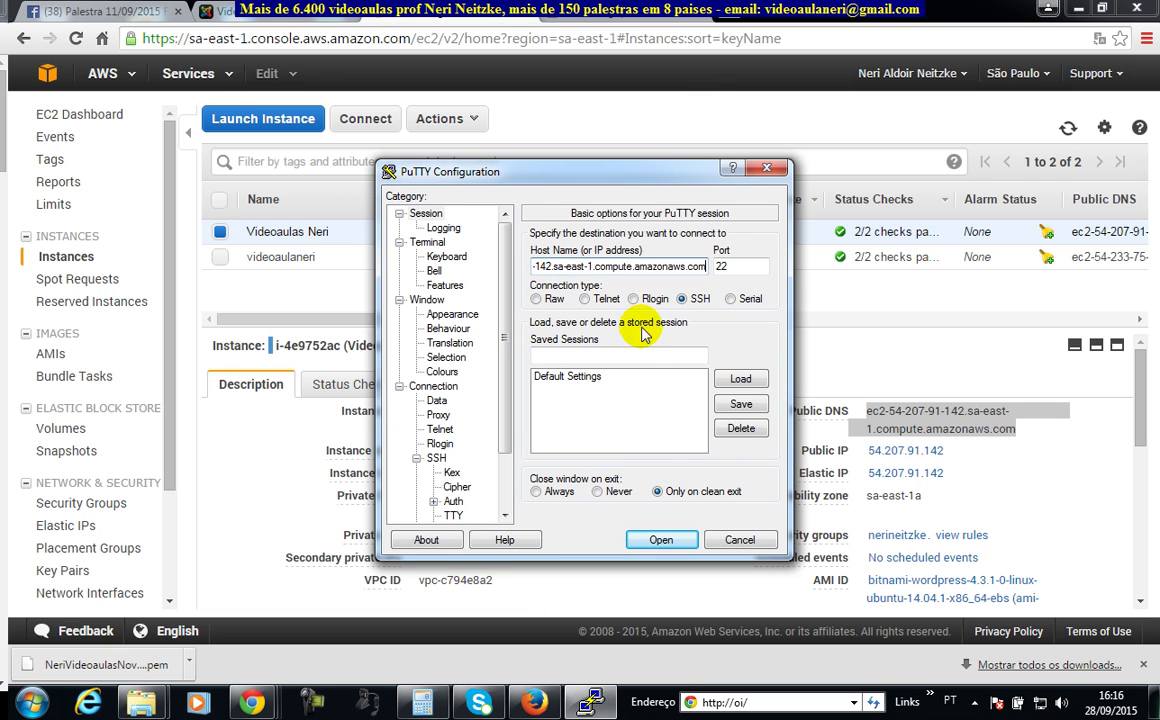
click(664, 540)
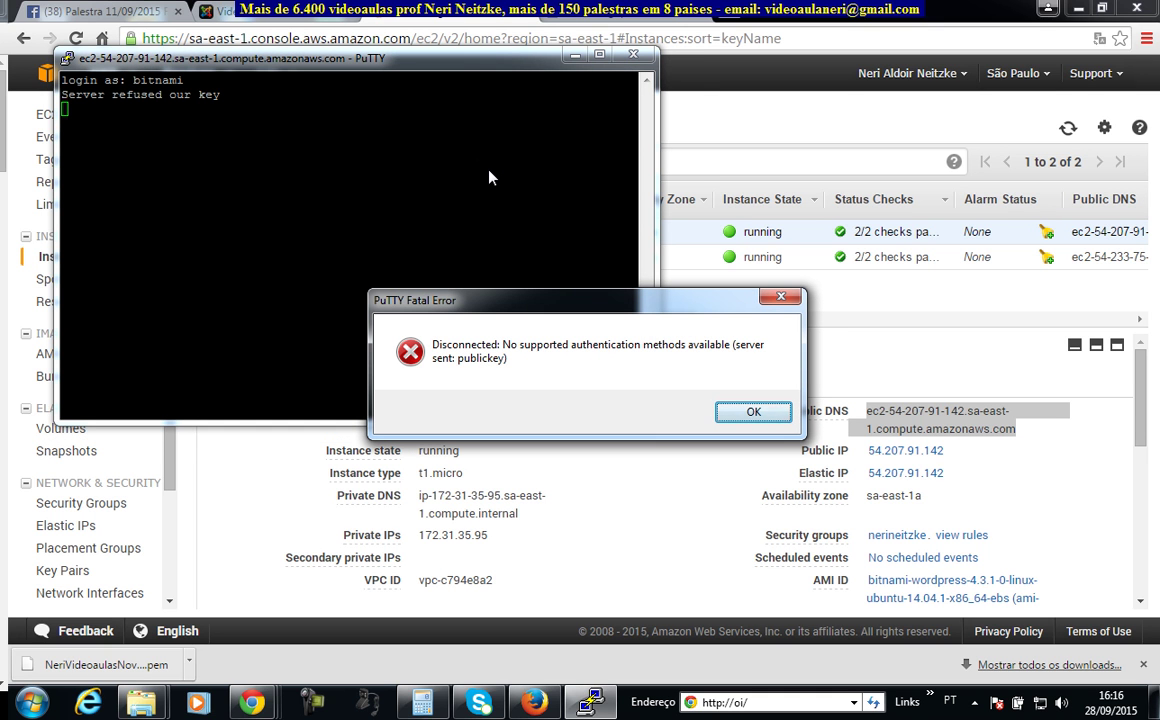
click(753, 411)
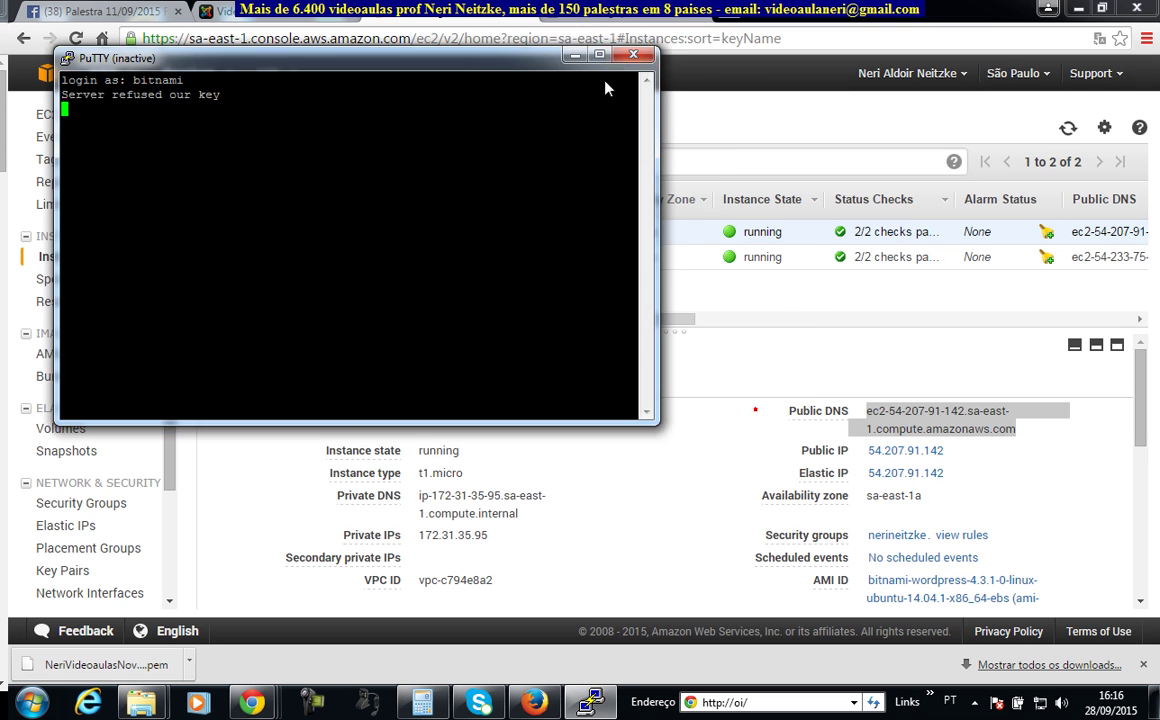
click(633, 54)
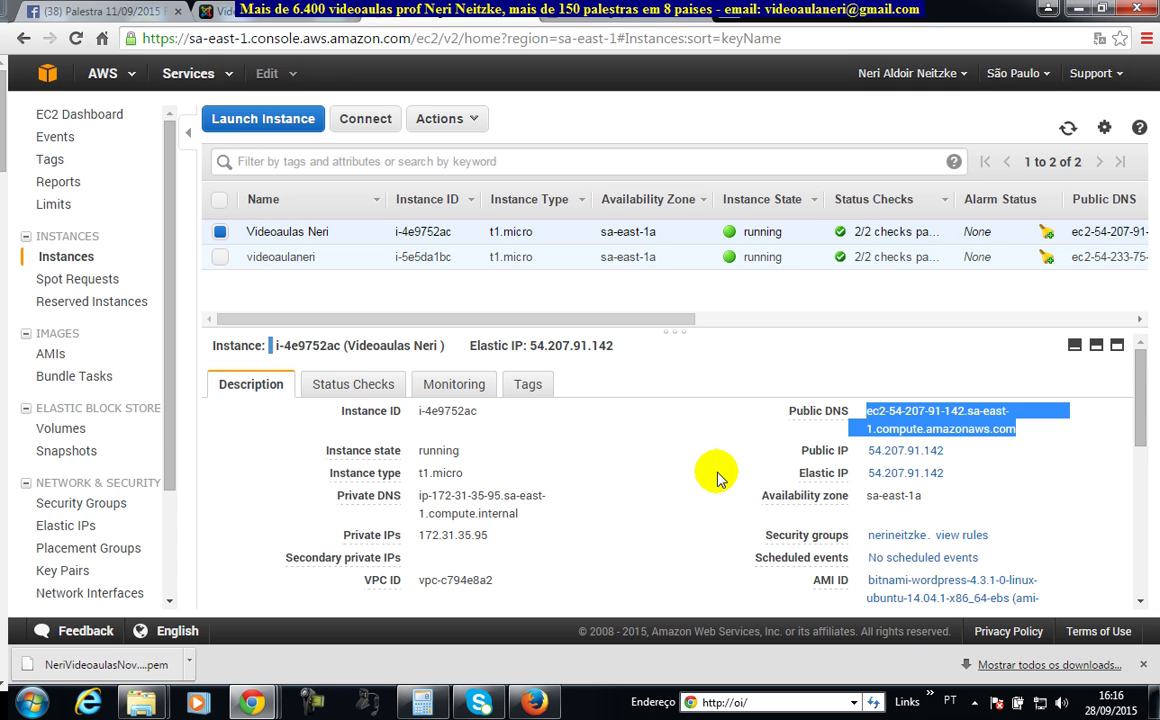
Reload the WordPress site at 54.207.91.142 and compare its availability with the Videoaulas Neri instance's state in the EC2 console.
drag(652, 333, 668, 418)
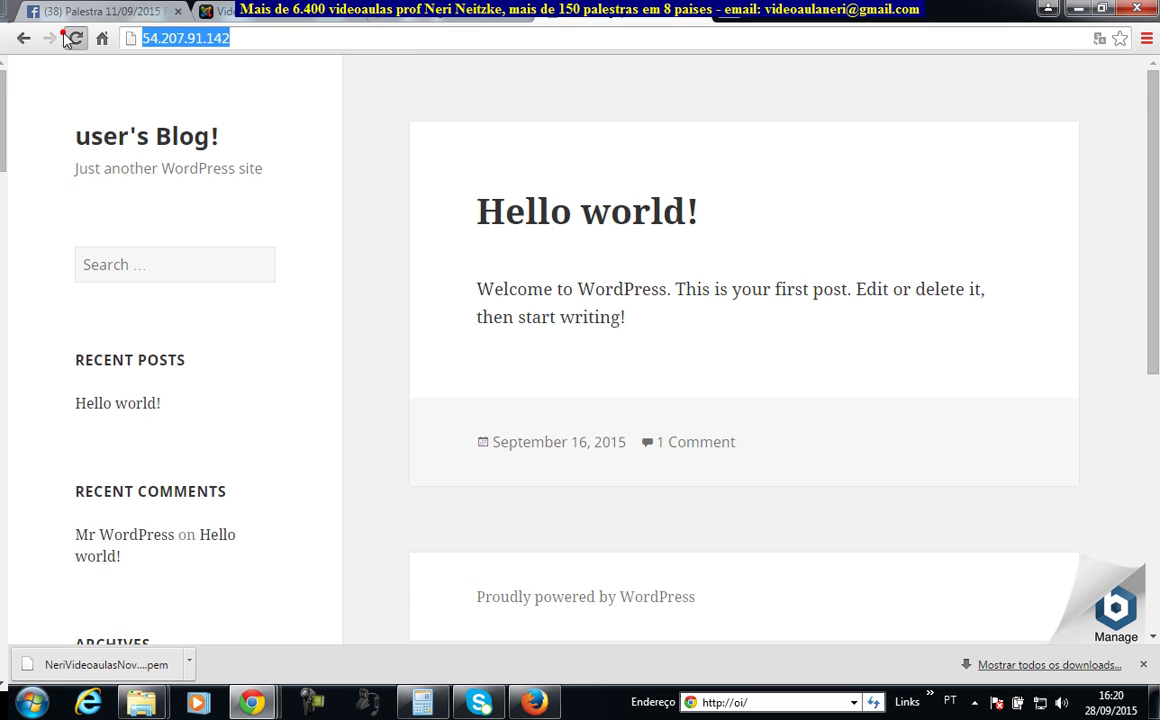
click(66, 38)
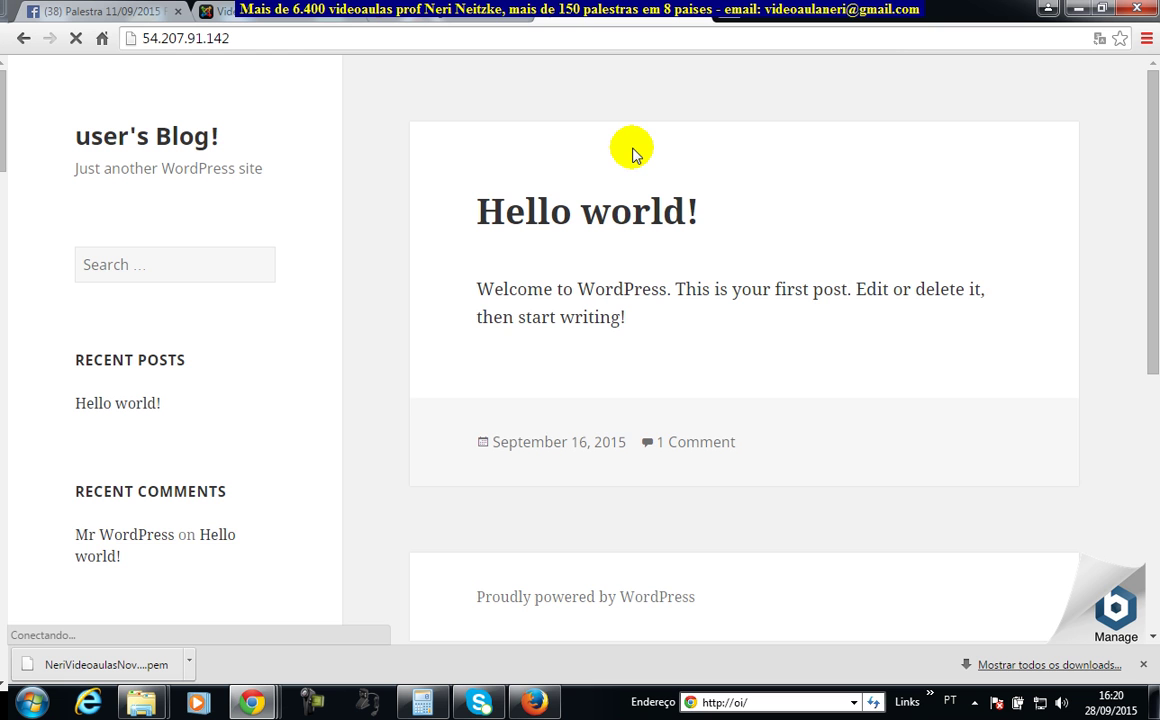
click(437, 18)
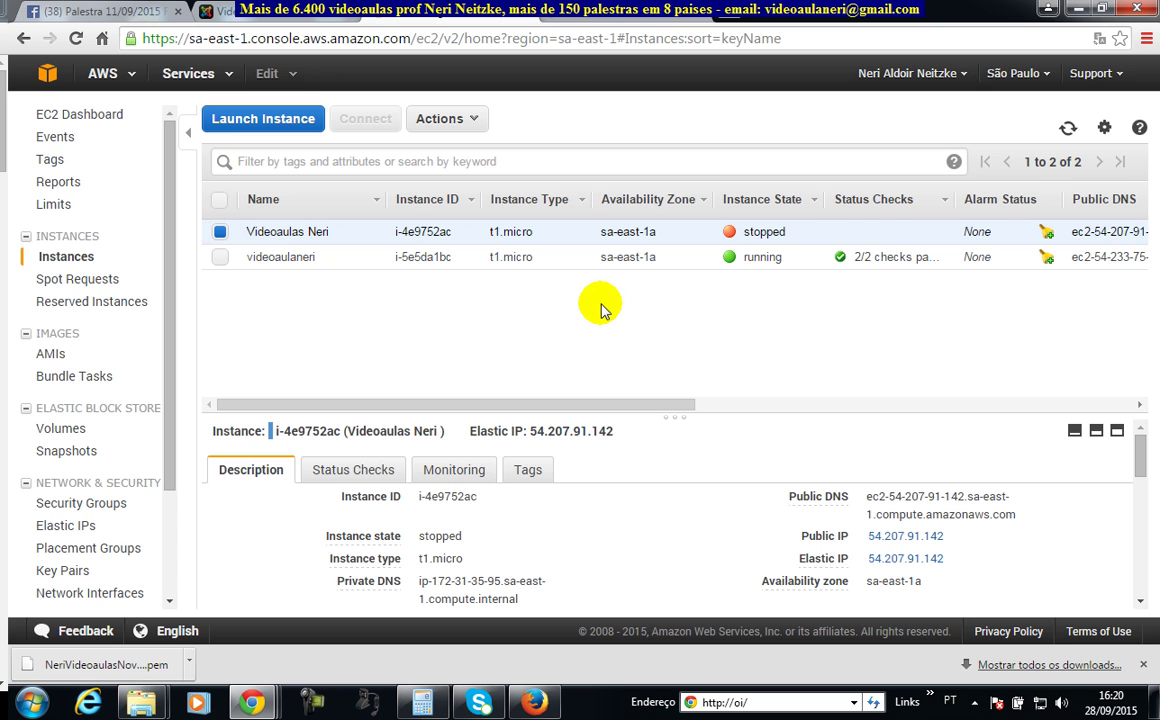
click(595, 22)
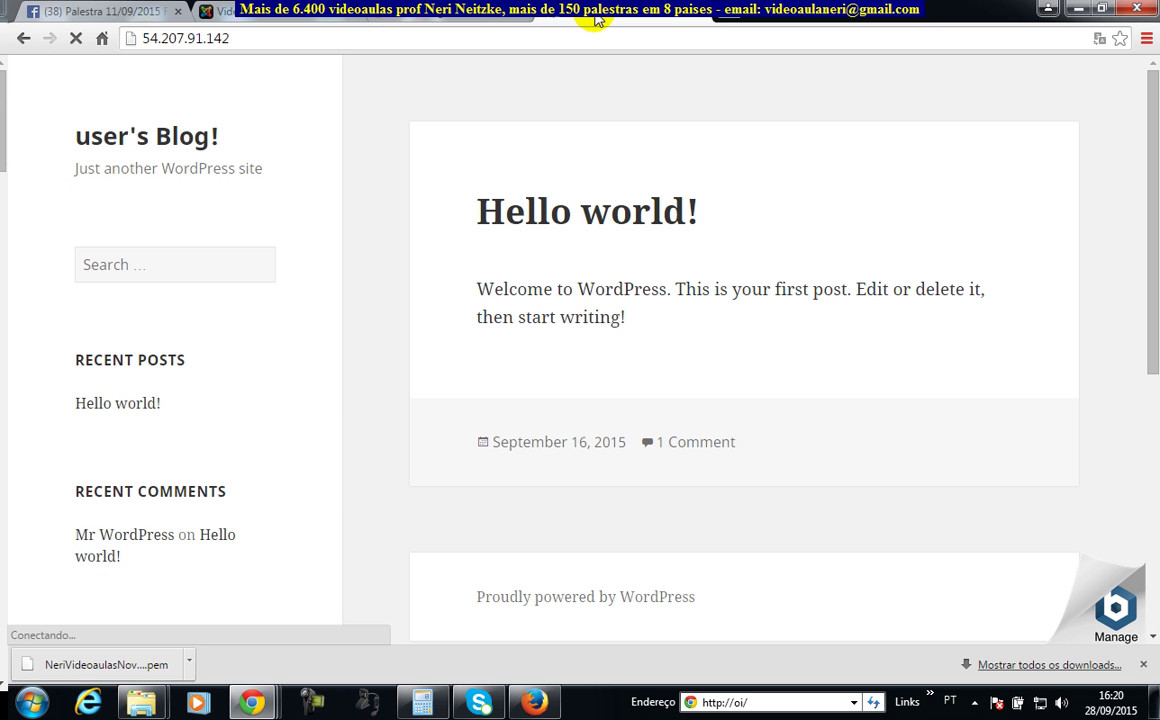
click(466, 18)
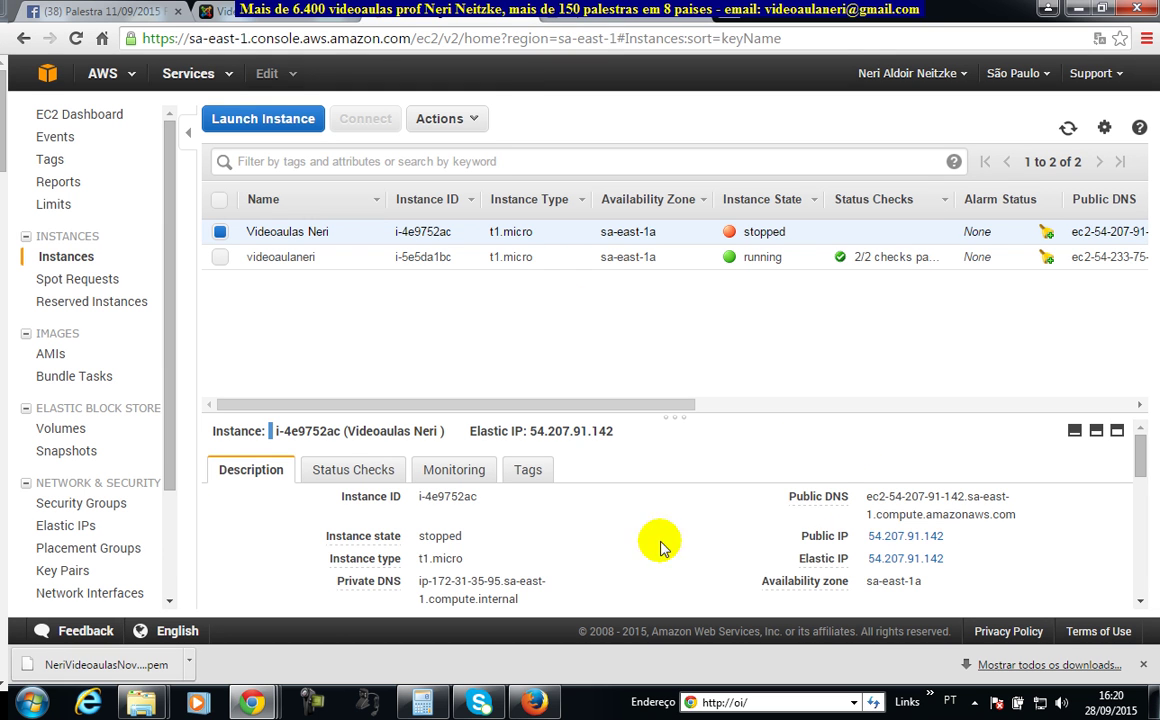
click(1143, 665)
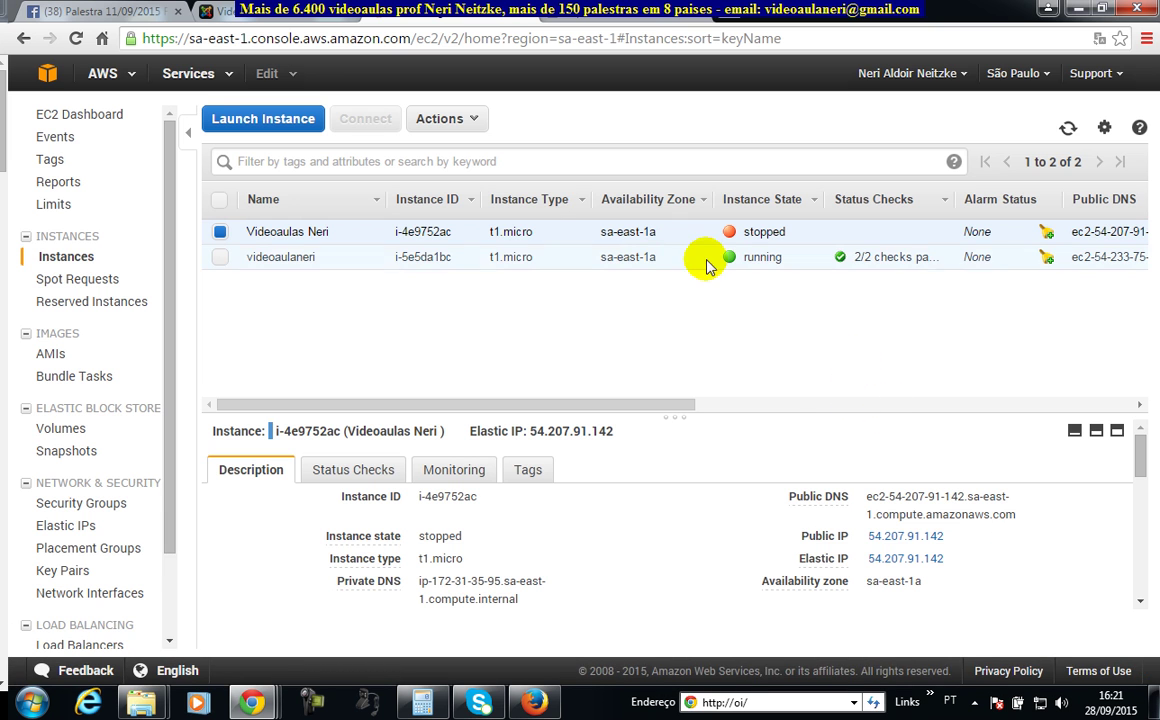
key(ctrl+Tab)
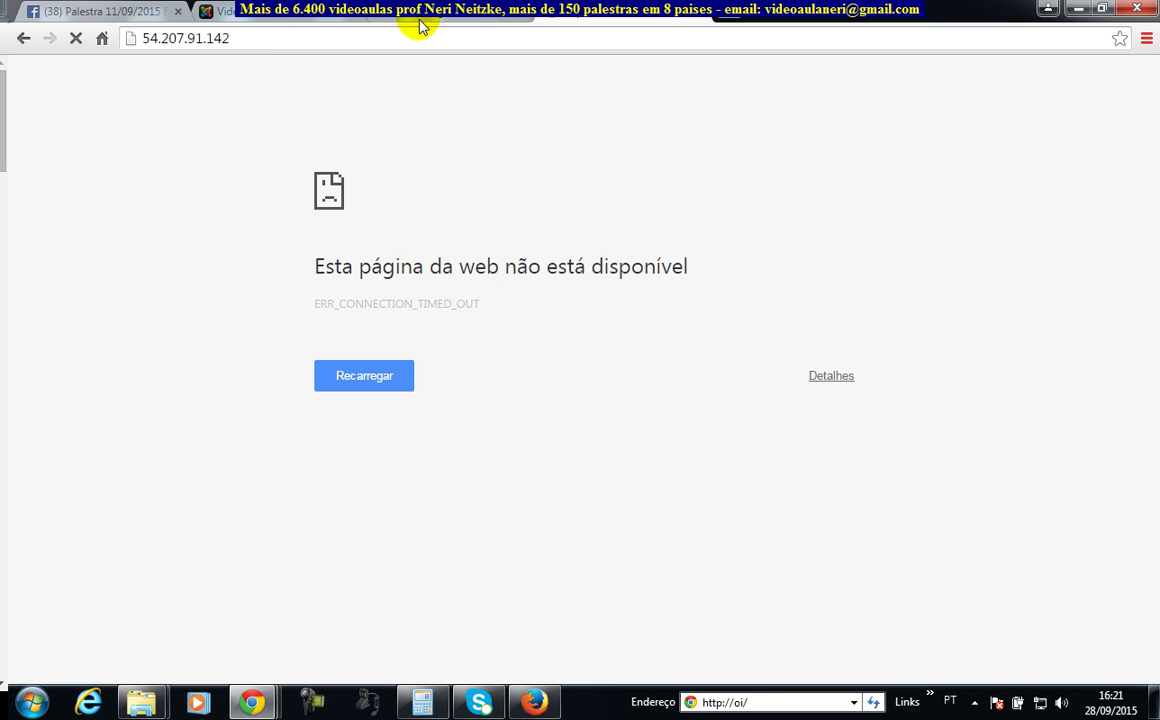
click(430, 15)
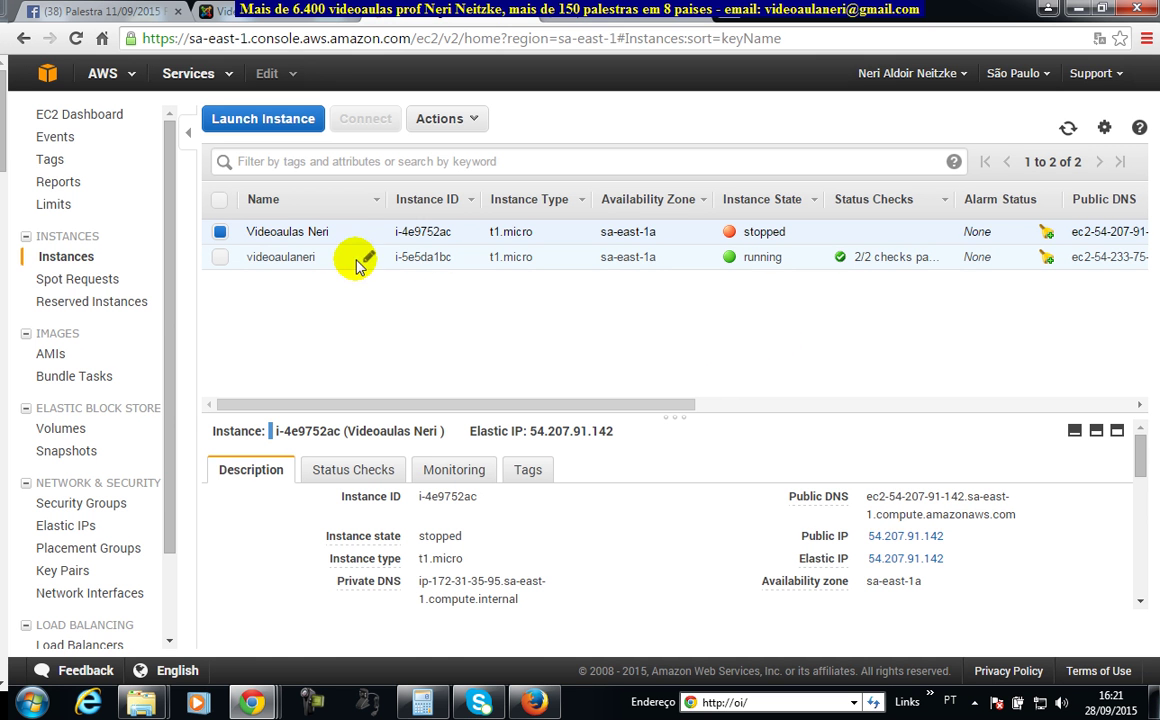
Check the site again and look at the instance state options offered for the Videoaulas Neri instance.
right_click(292, 234)
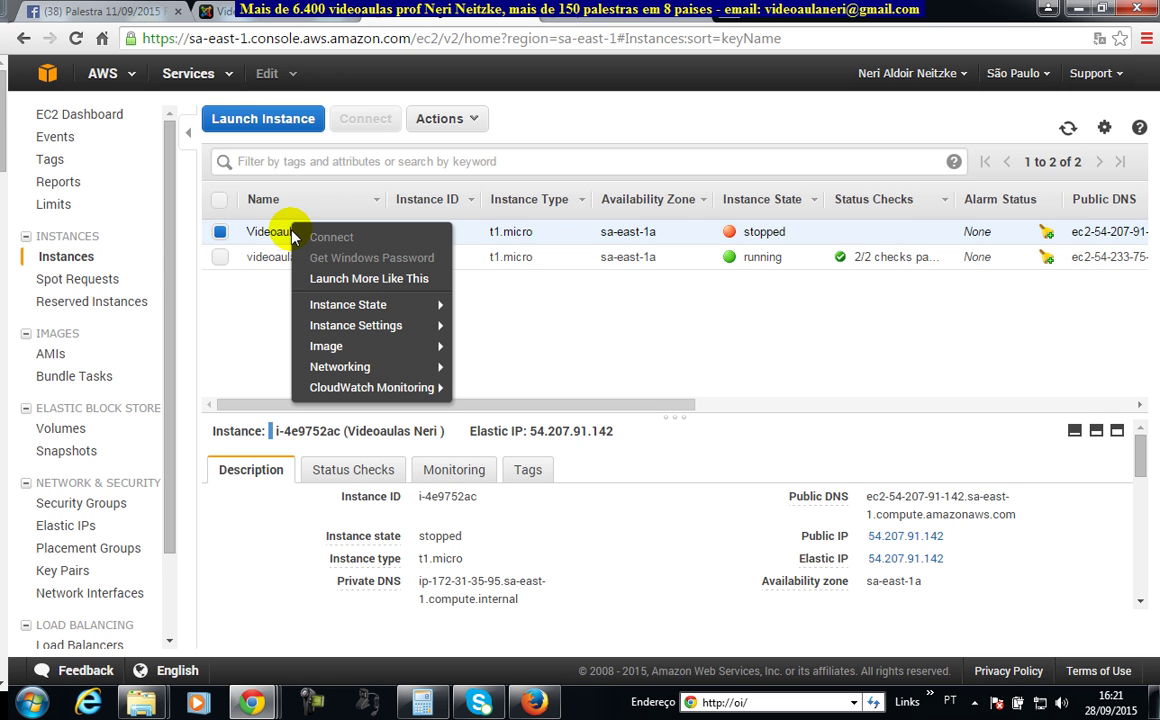
click(595, 17)
click(452, 14)
click(545, 17)
click(490, 14)
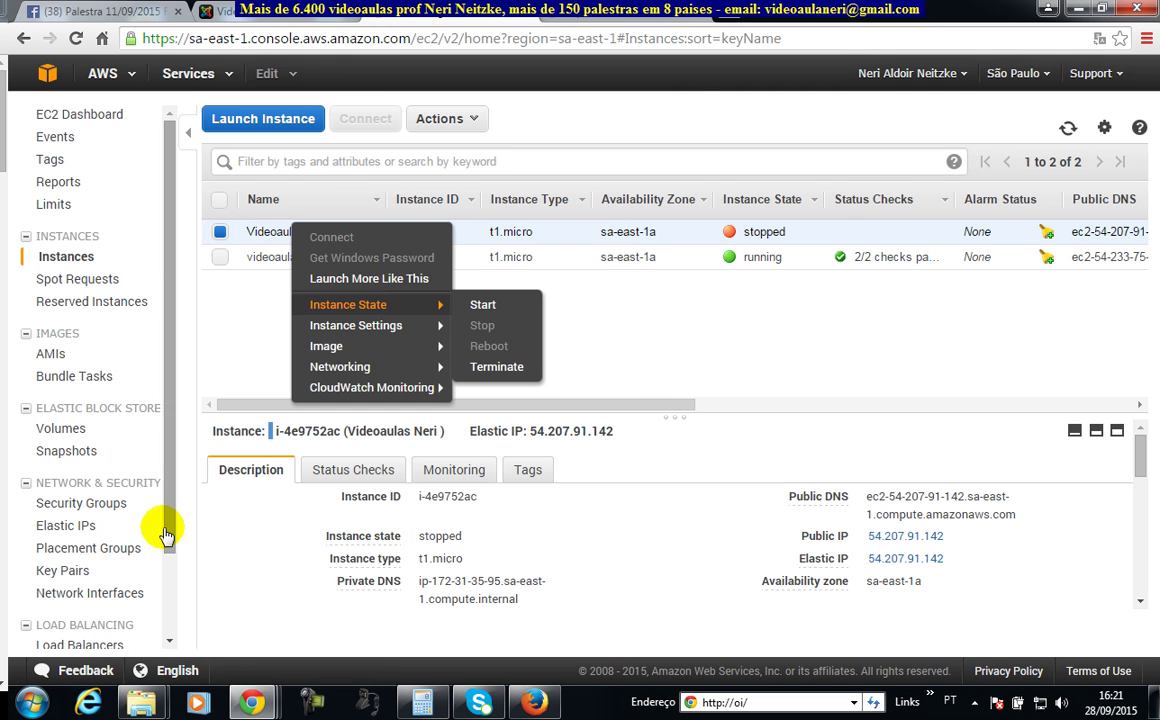
Examine the actions offered for the NeriVideoaulasNovoSite key pair and the key pair name in the Videoaulas Neri instance's description.
click(72, 570)
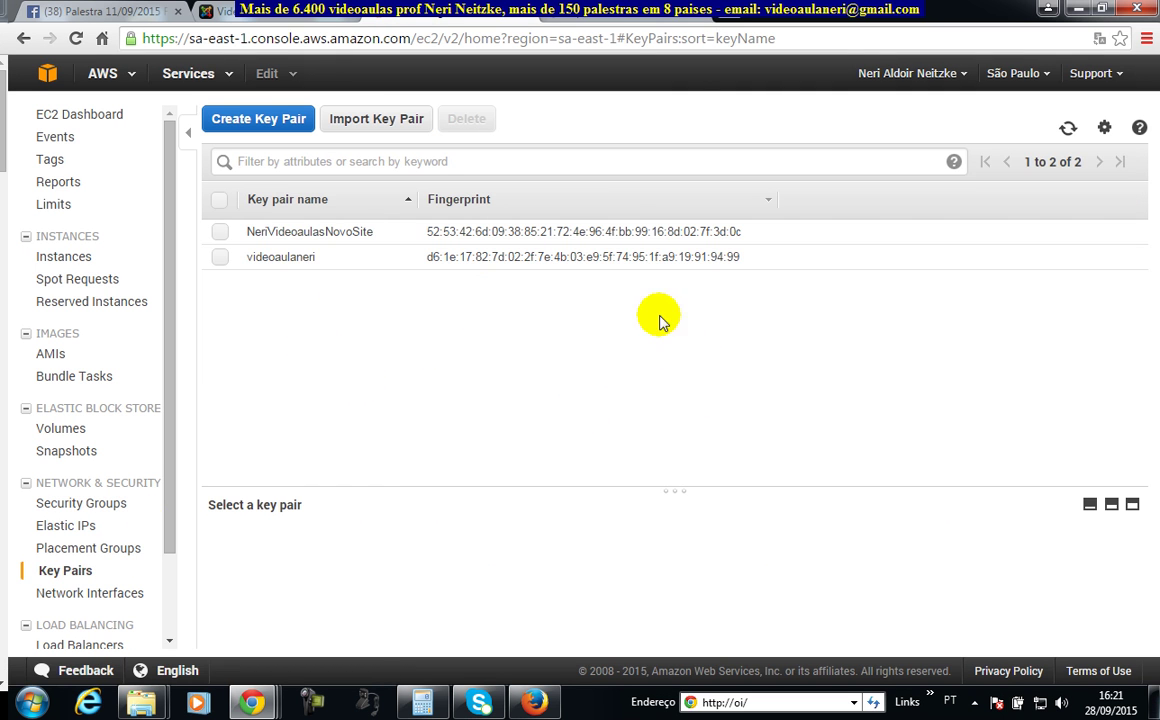
right_click(315, 229)
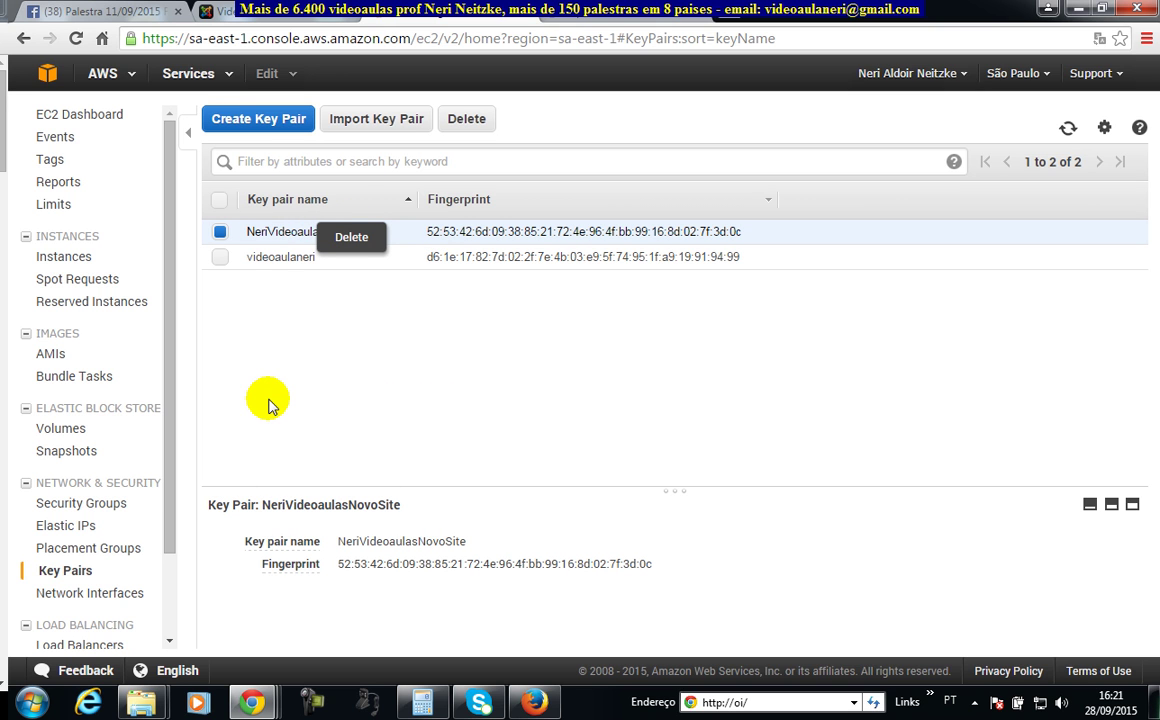
click(66, 256)
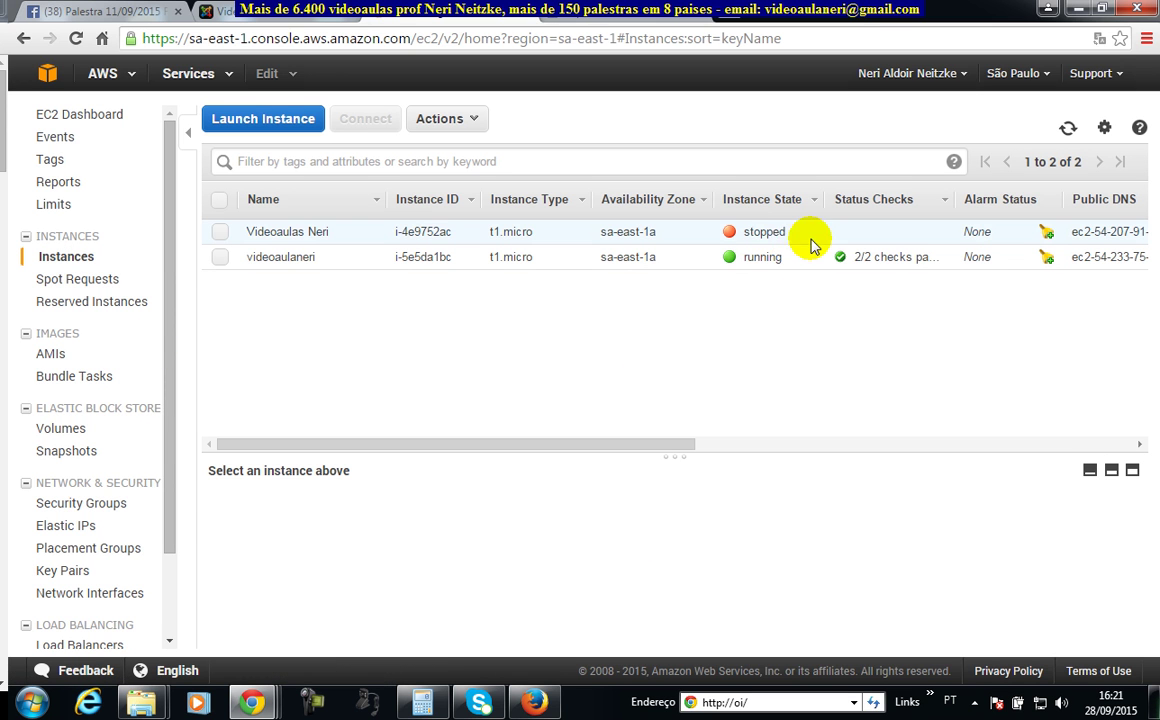
click(700, 235)
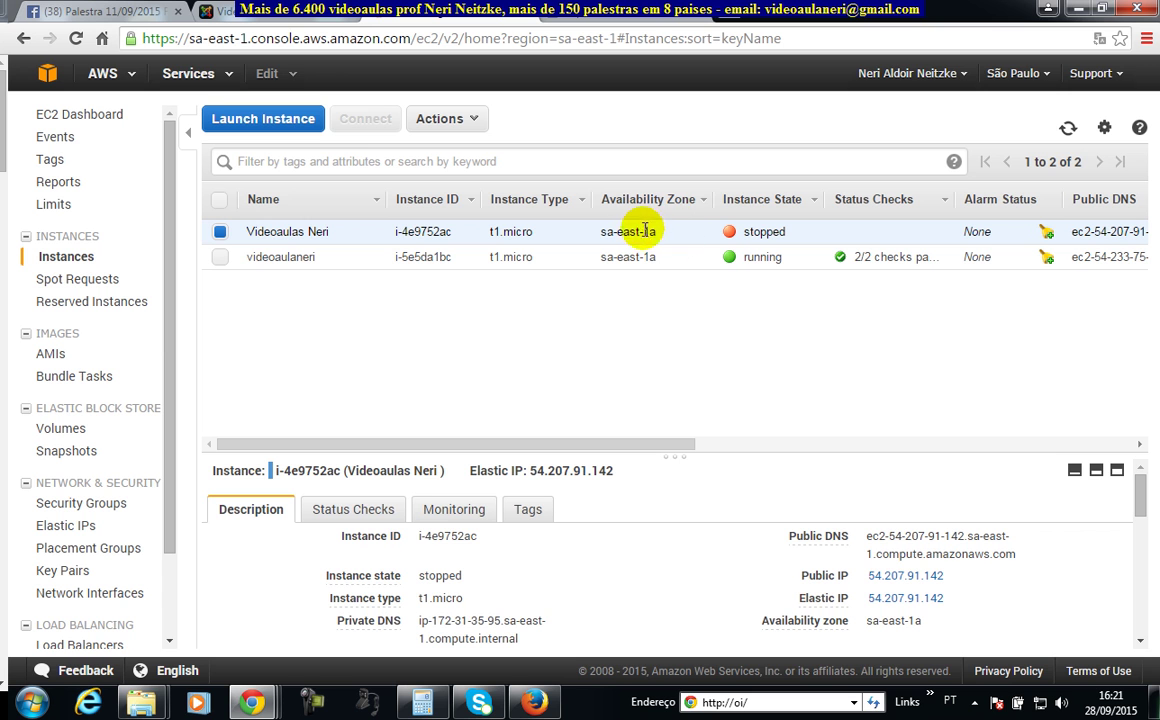
drag(1140, 490, 1130, 546)
click(964, 554)
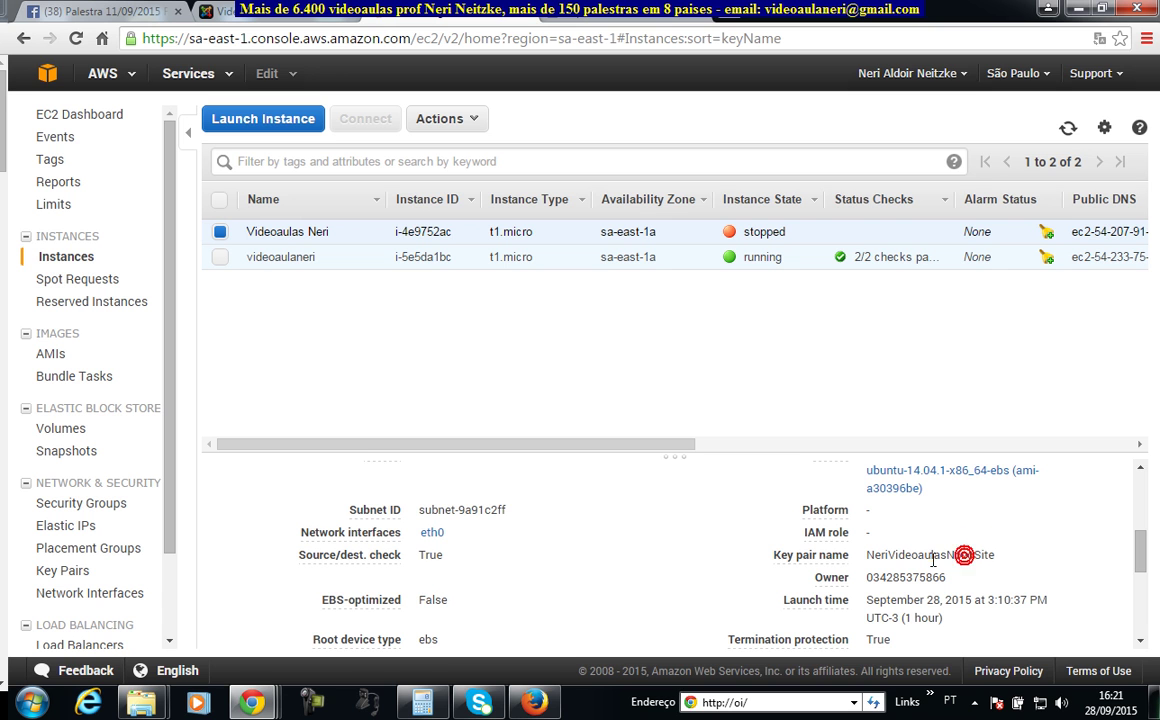
right_click(812, 560)
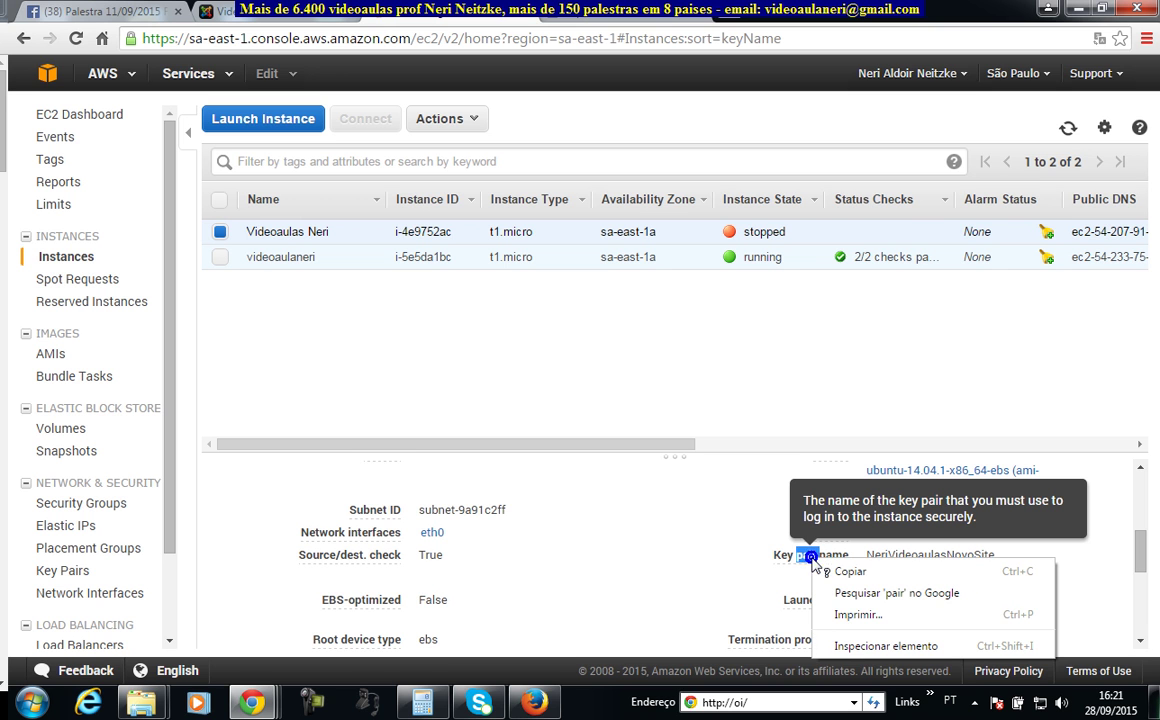
click(1070, 556)
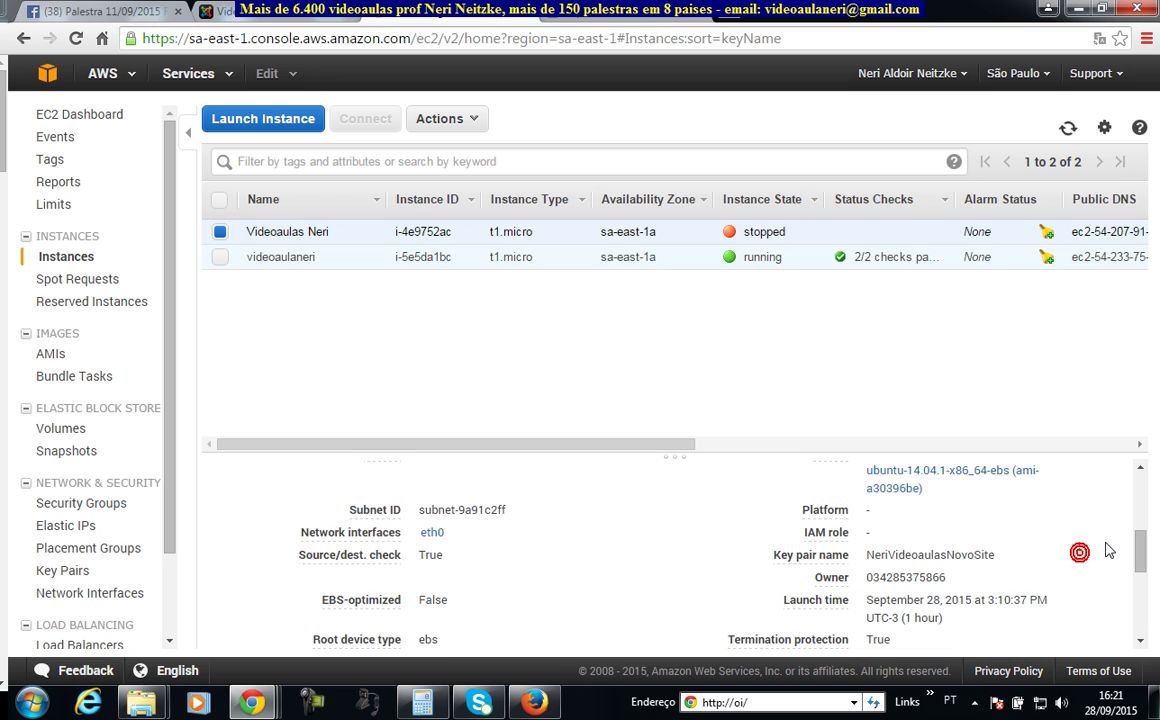
drag(1140, 550, 1139, 466)
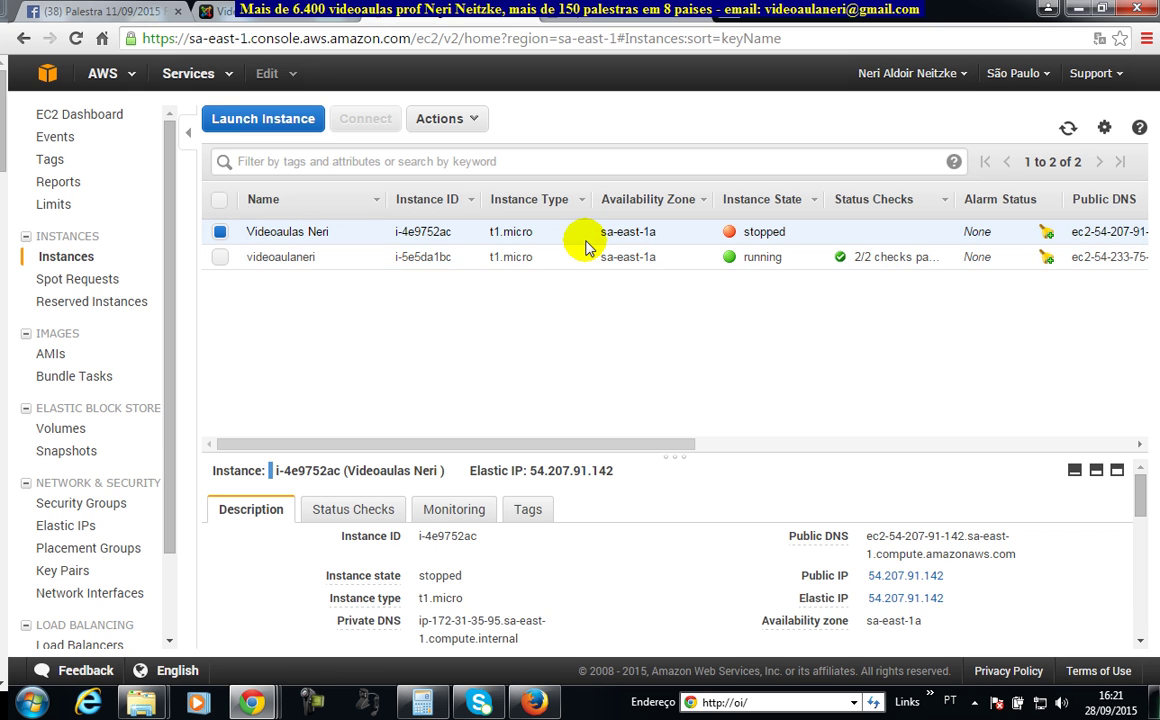
Check the termination protection setting of the stopped Videoaulas Neri instance without changing it.
right_click(305, 228)
mouse_move(387, 312)
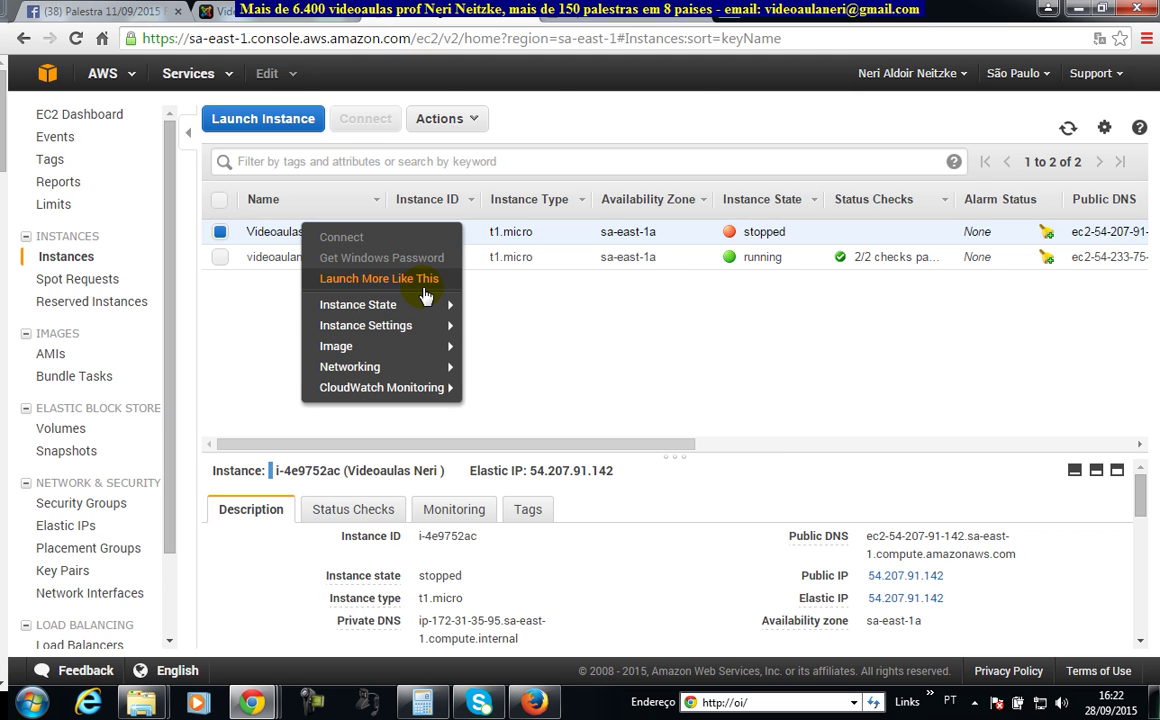
mouse_move(424, 327)
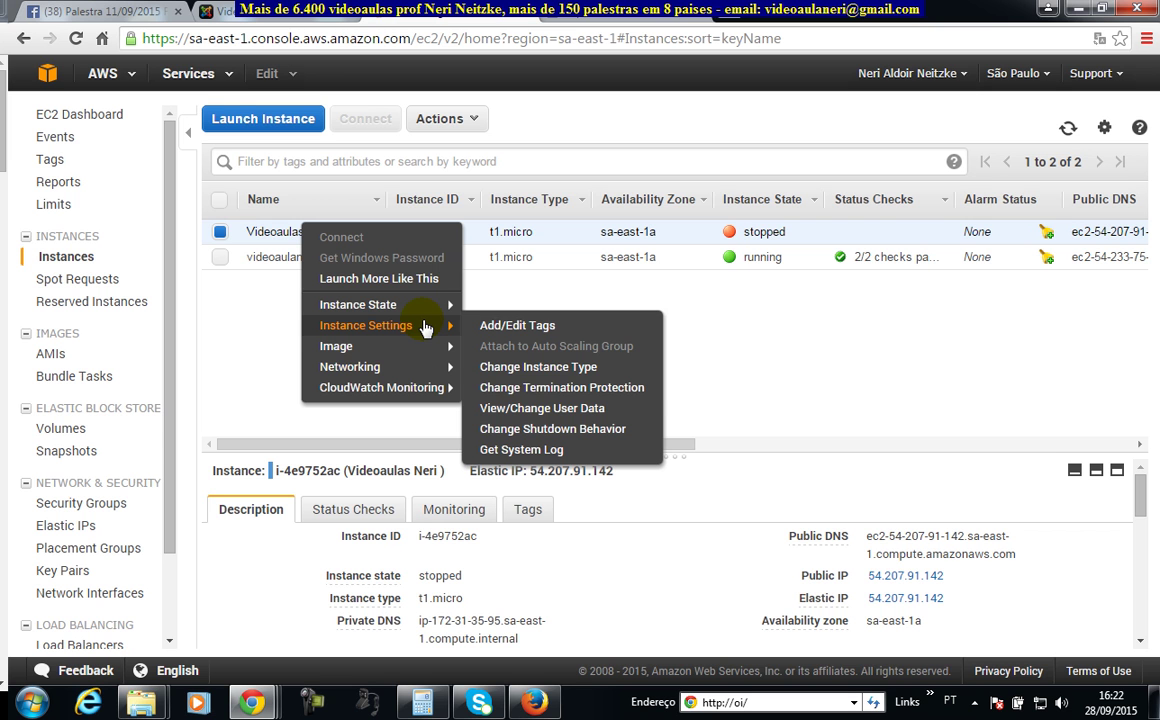
click(596, 398)
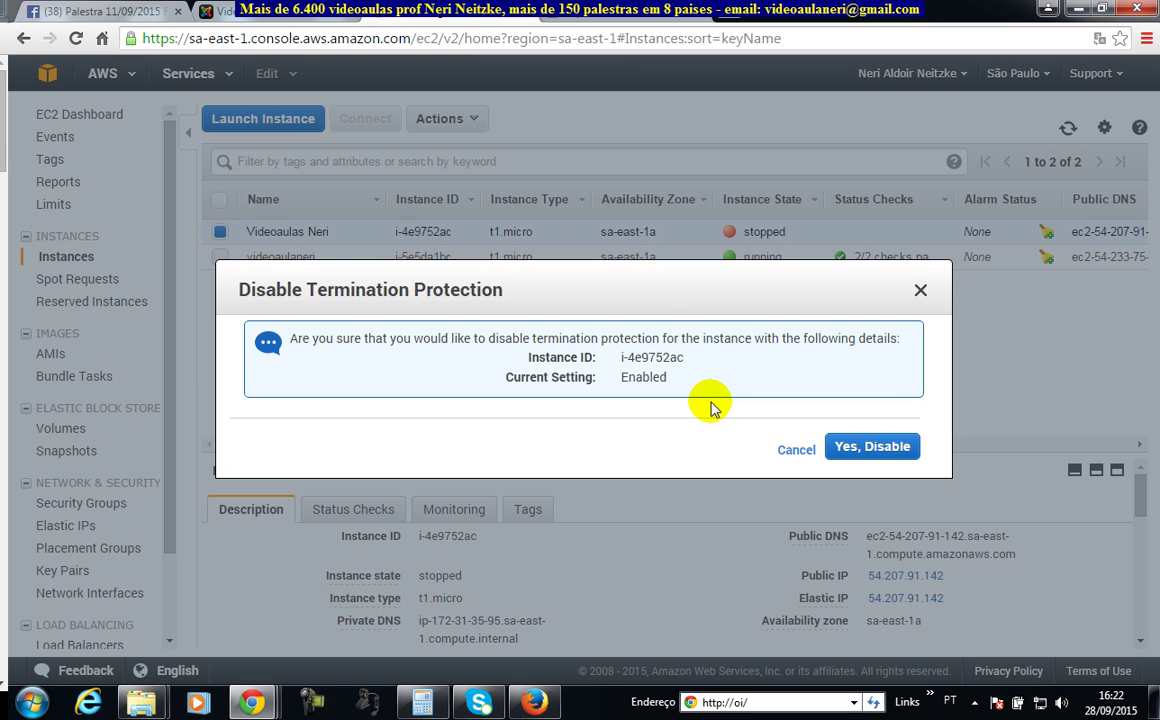
click(920, 292)
Try to terminate the stopped Videoaulas Neri instance, and dismiss the termination dialog.
right_click(316, 229)
mouse_move(401, 312)
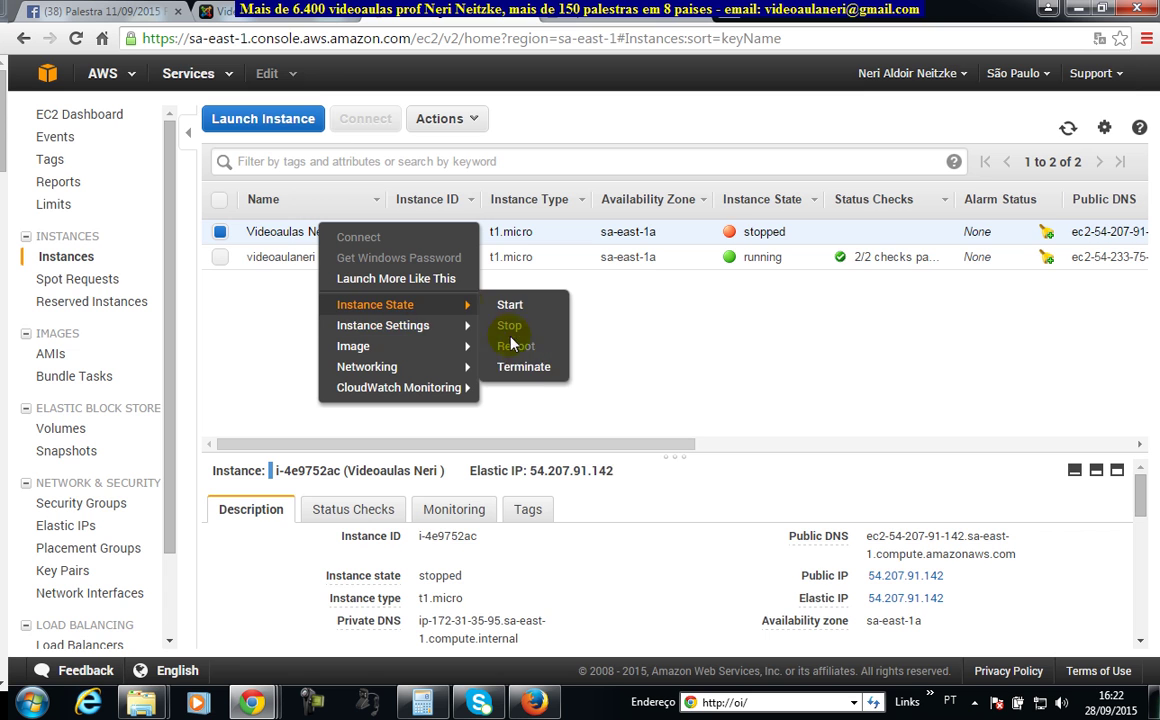
click(524, 366)
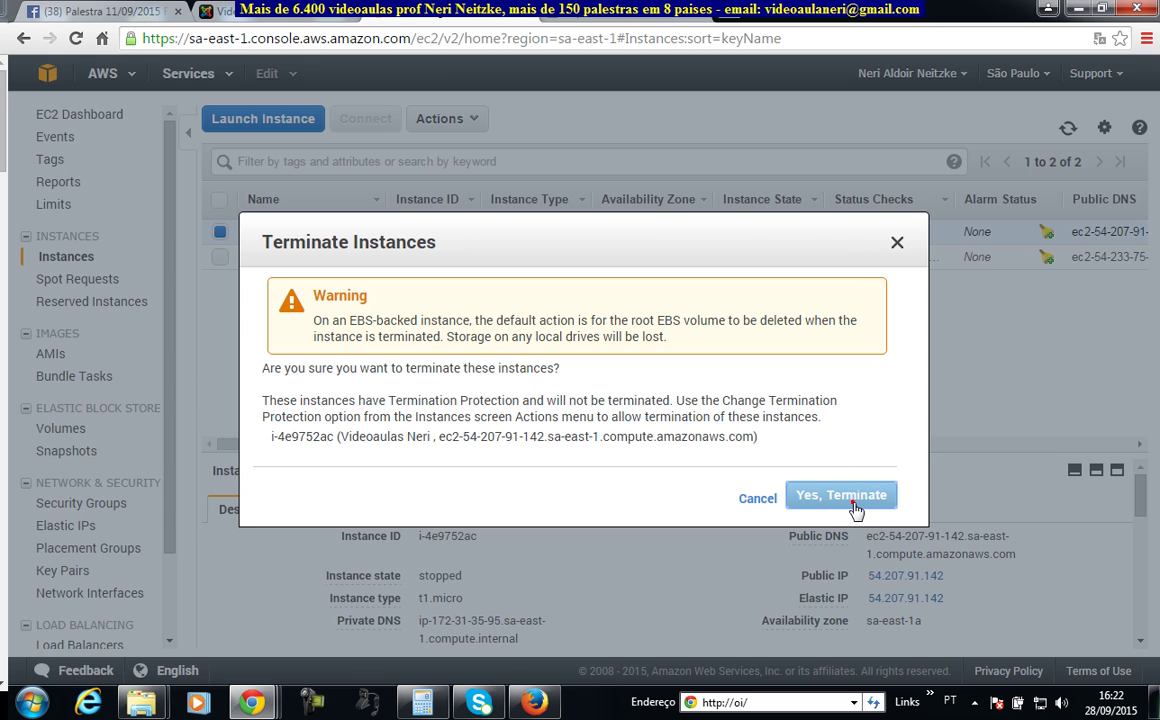
click(897, 242)
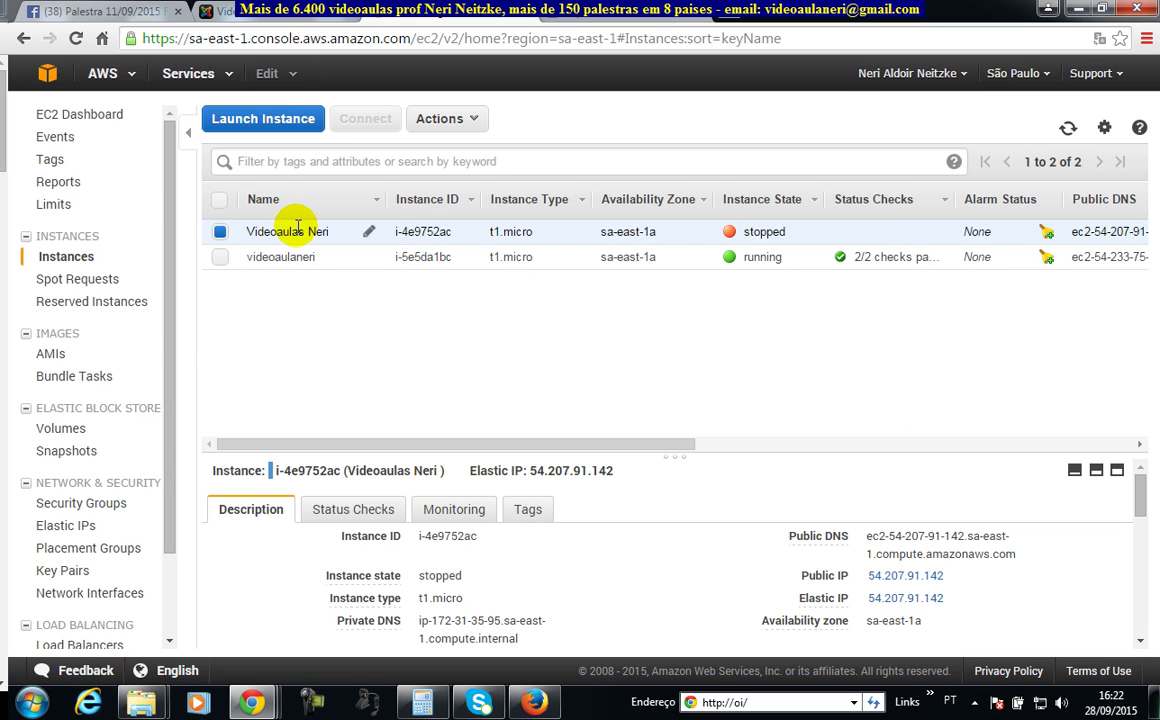
Disable termination protection for the Videoaulas Neri instance.
right_click(331, 230)
mouse_move(427, 370)
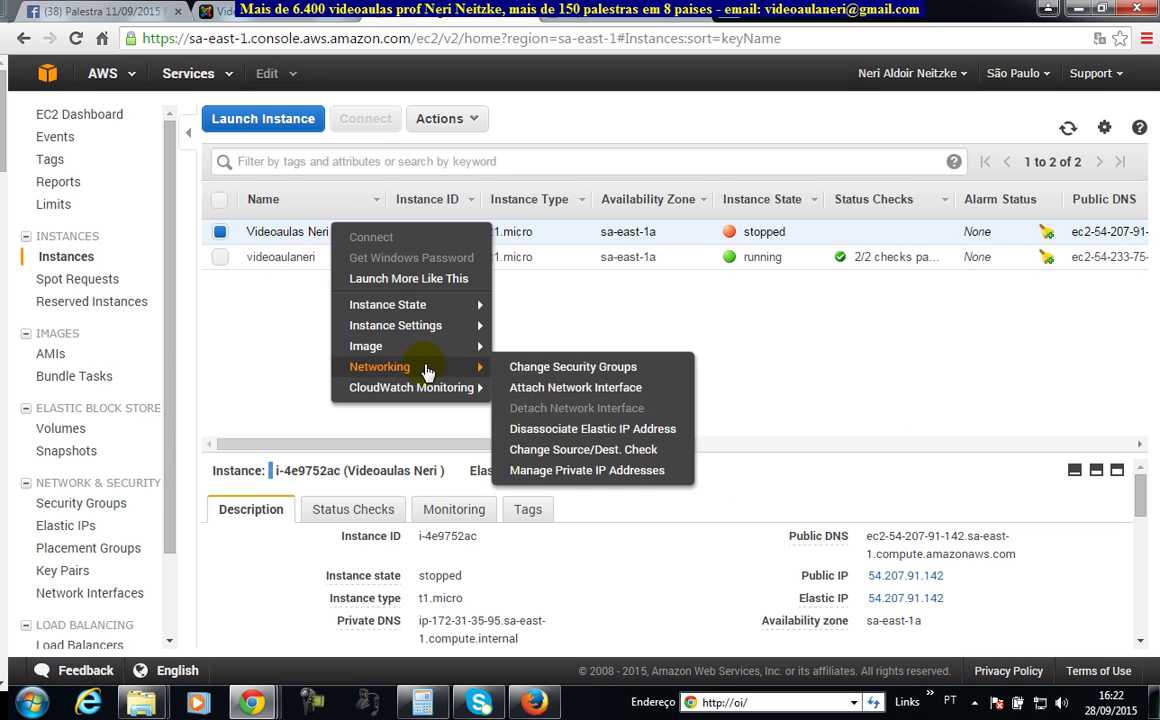
mouse_move(437, 316)
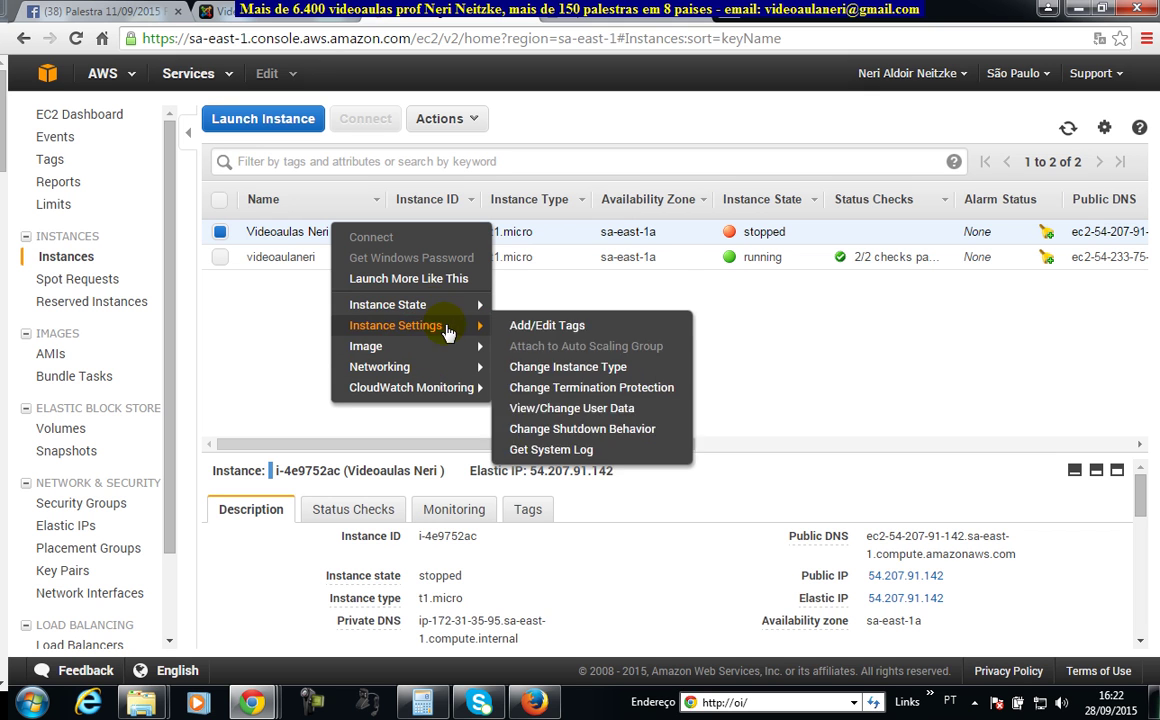
mouse_move(470, 327)
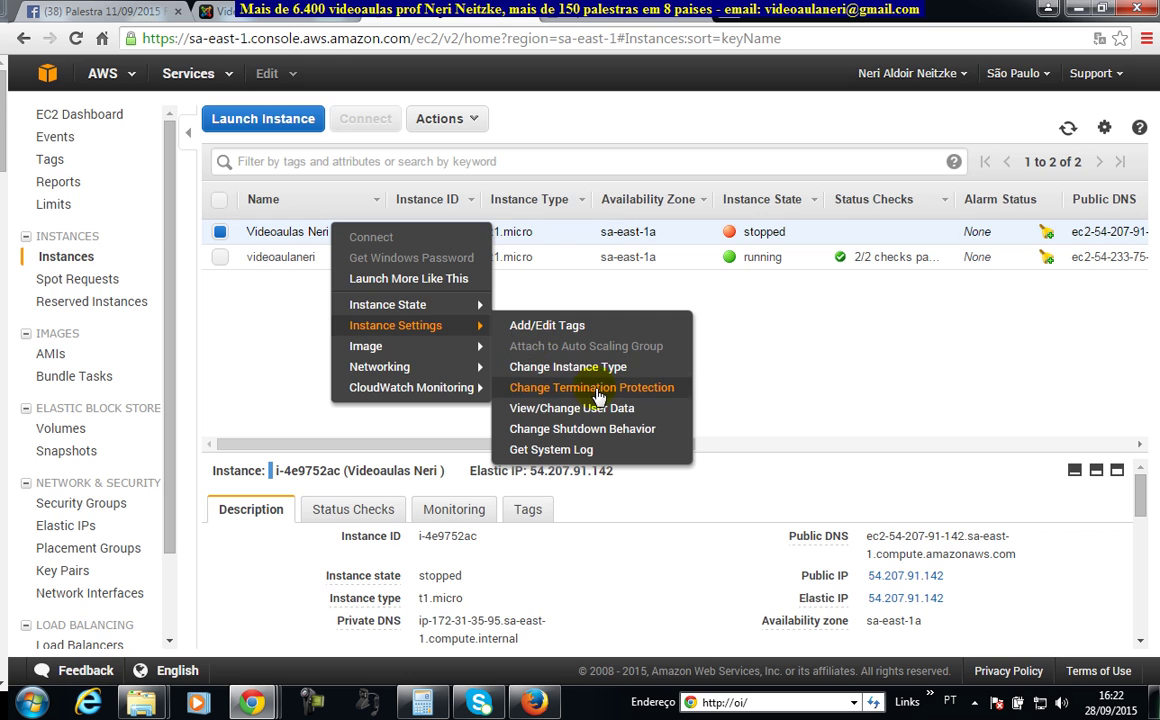
click(565, 387)
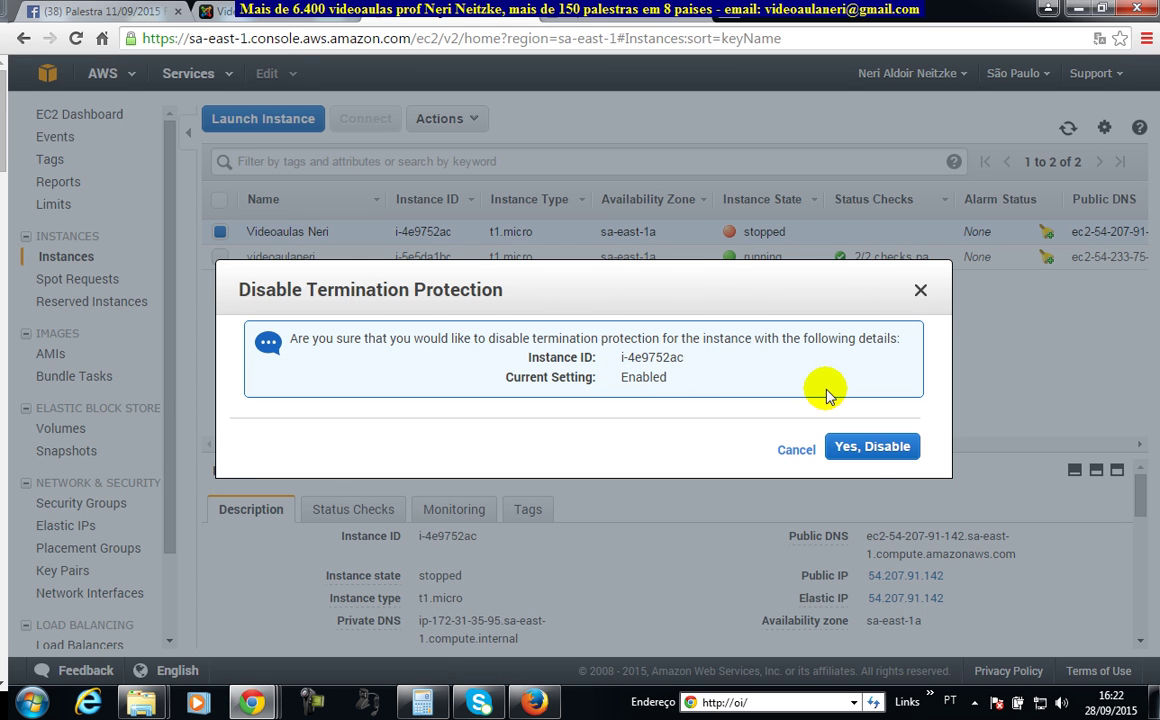
click(862, 446)
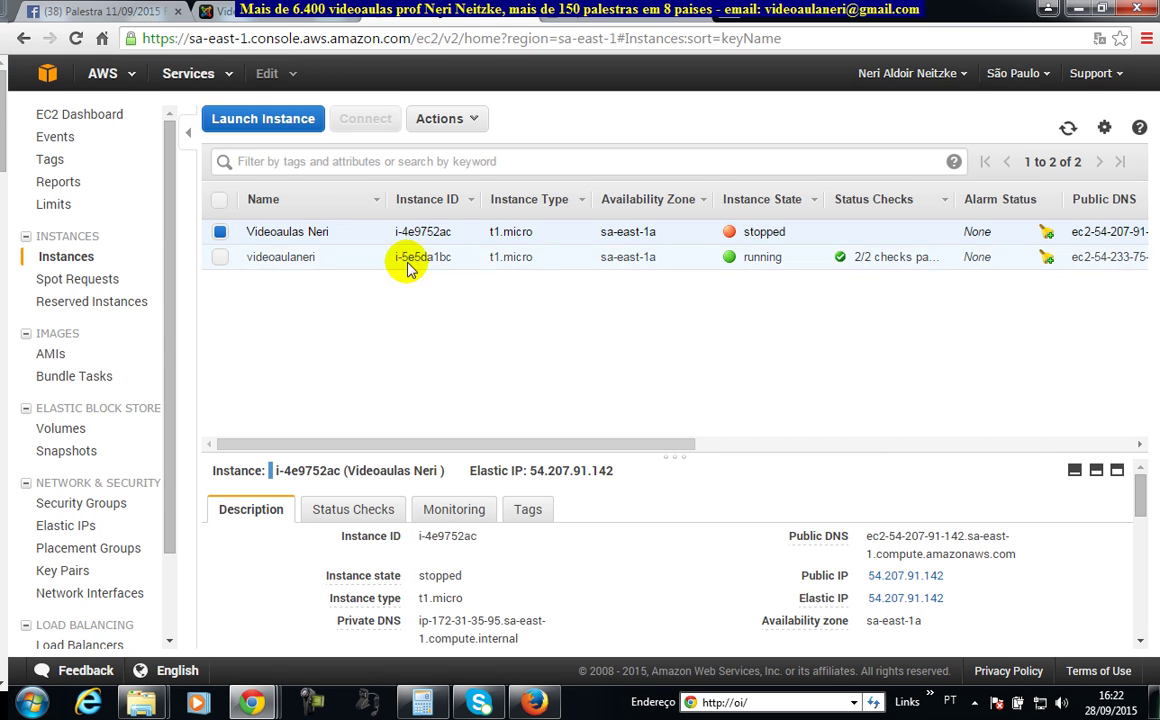
Terminate the Videoaulas Neri instance without releasing its Elastic IP, and reload the EC2 instances page.
right_click(309, 230)
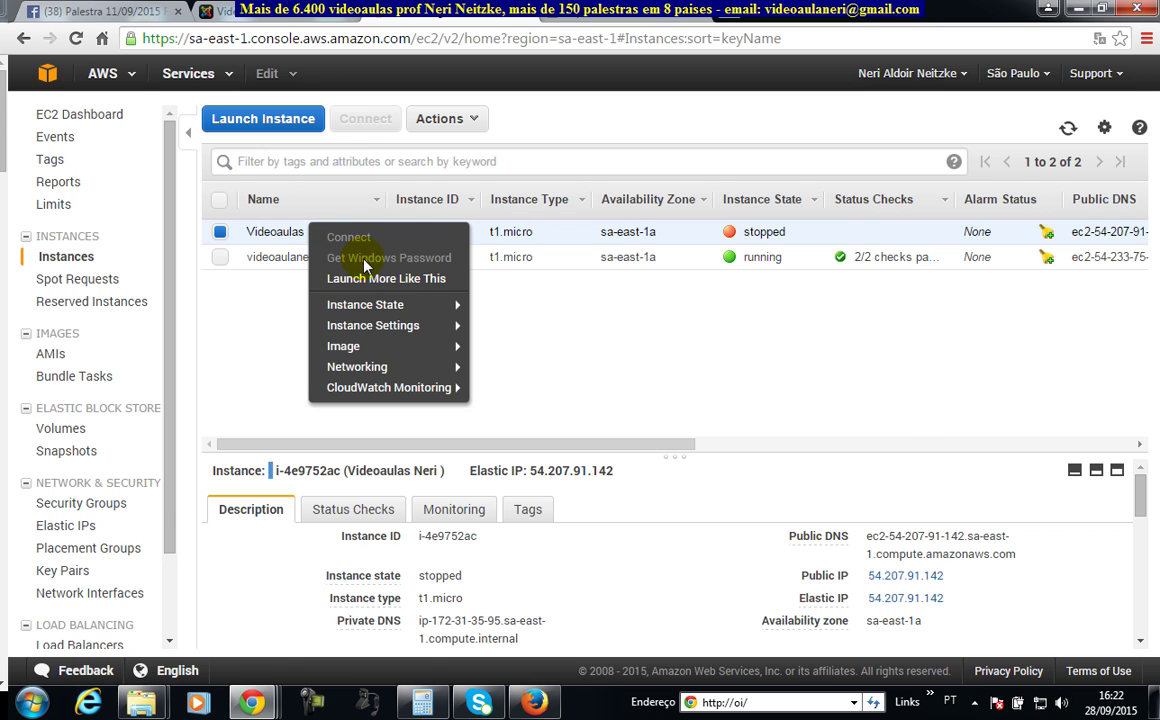
click(505, 370)
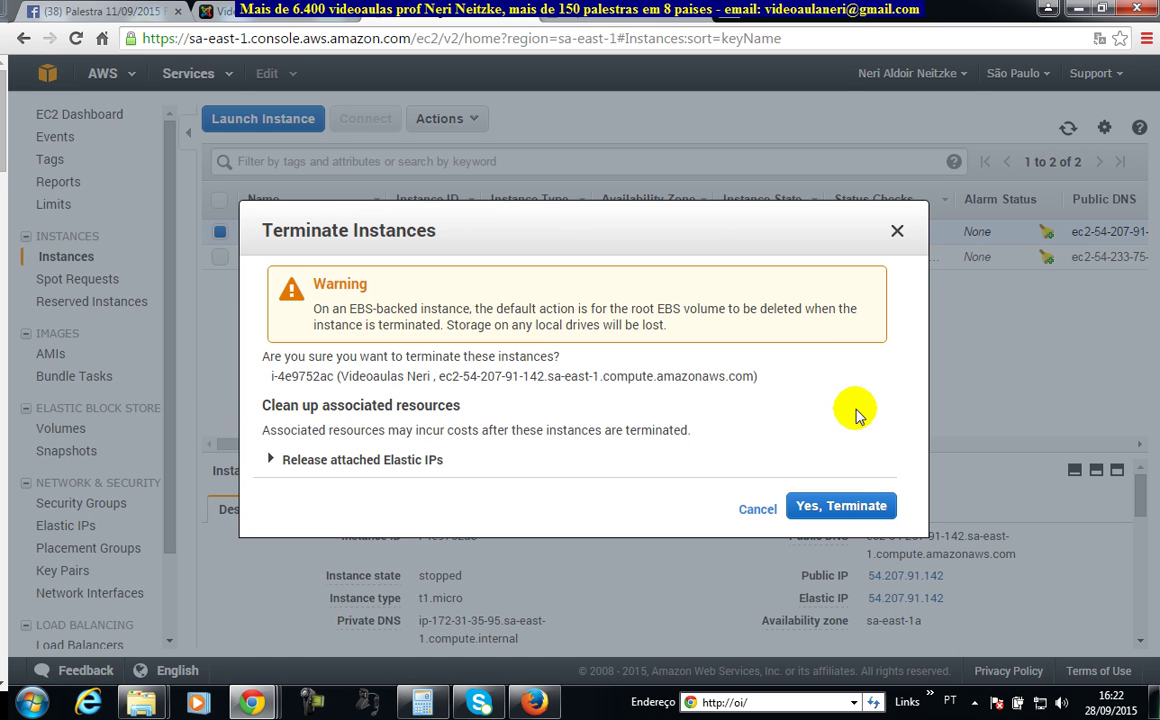
click(860, 507)
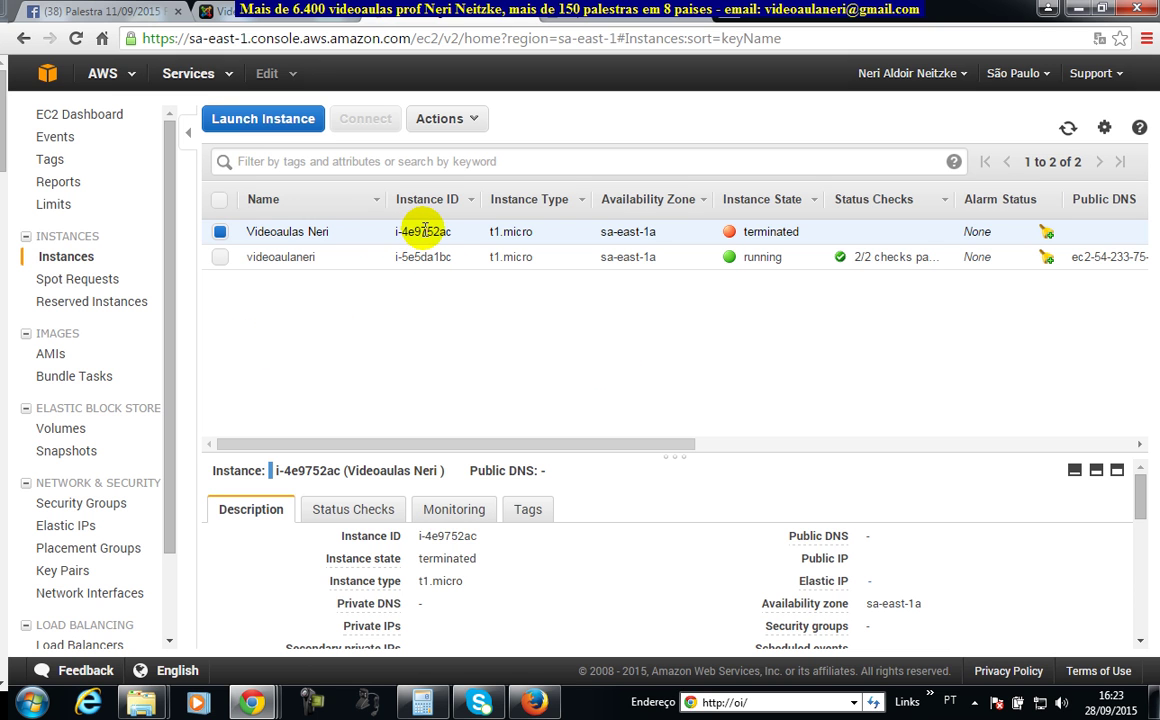
click(75, 38)
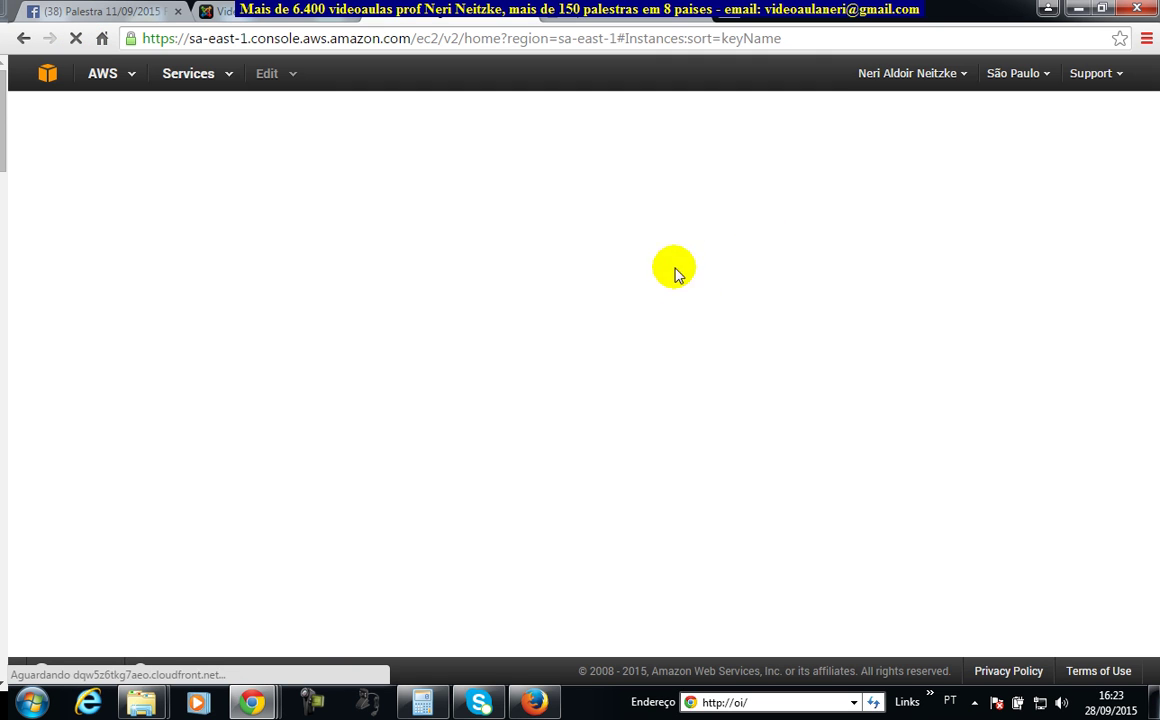